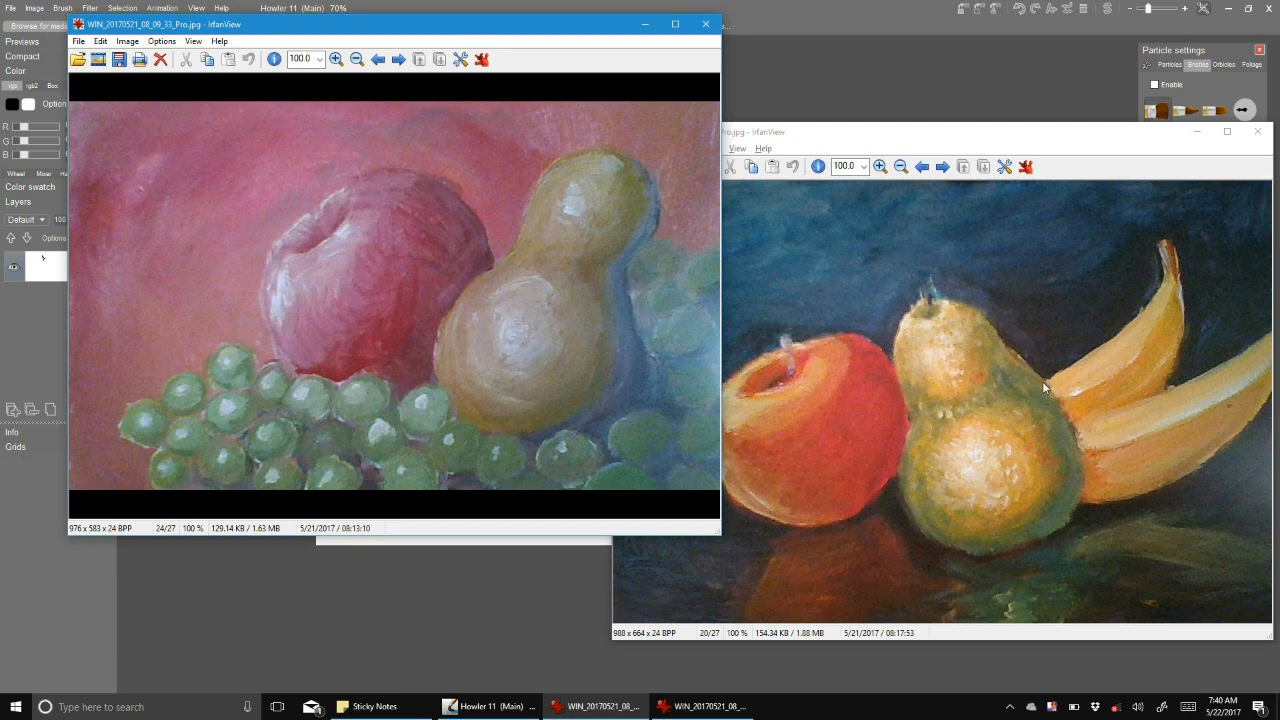
# Examine the two fruit reference paintings side by side, alternating between the grapes-and-pear picture and the apple, pear and bananas picture.
pyautogui.moveTo(364, 28); pyautogui.dragTo(418, 136)
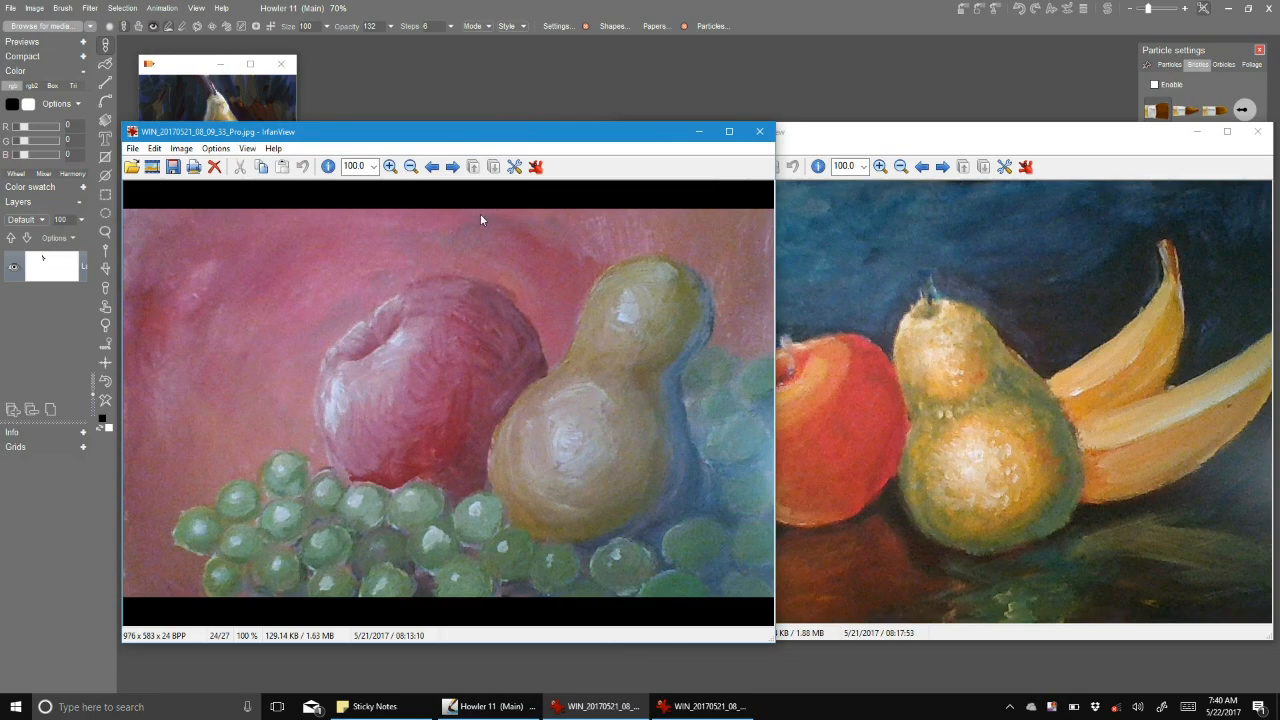
pyautogui.moveTo(484, 137); pyautogui.dragTo(432, 130)
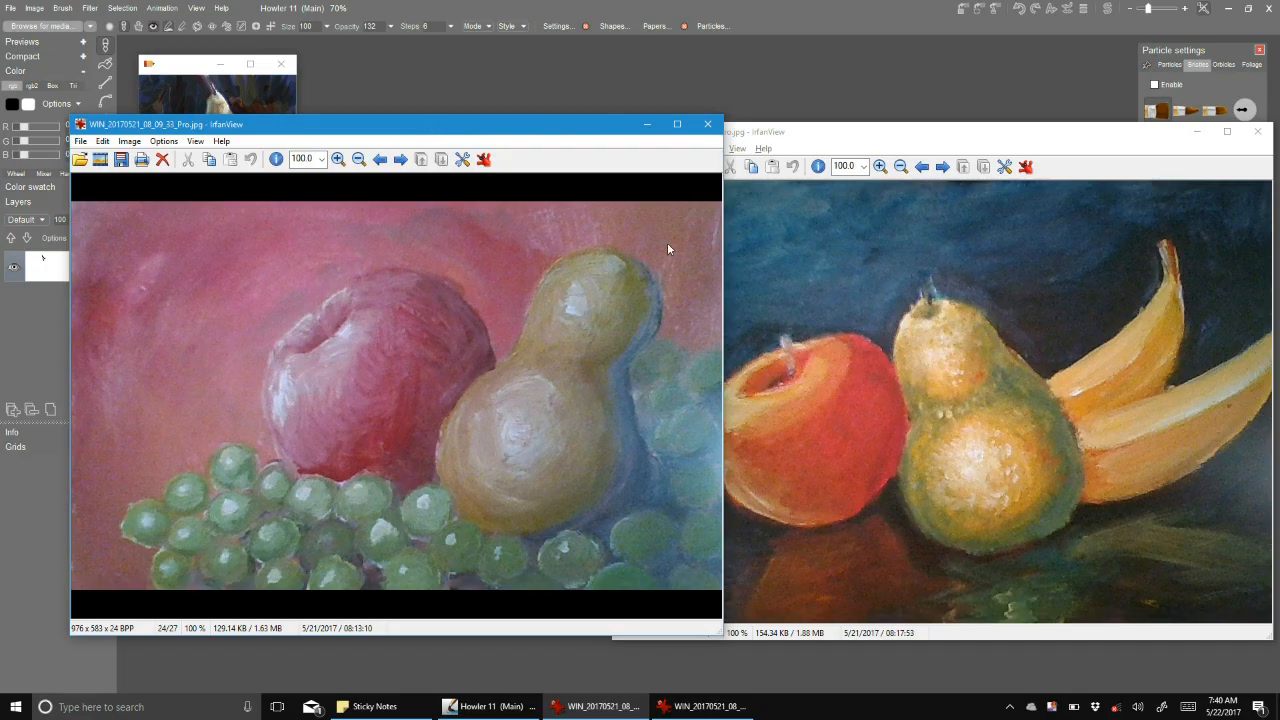
pyautogui.click(860, 131)
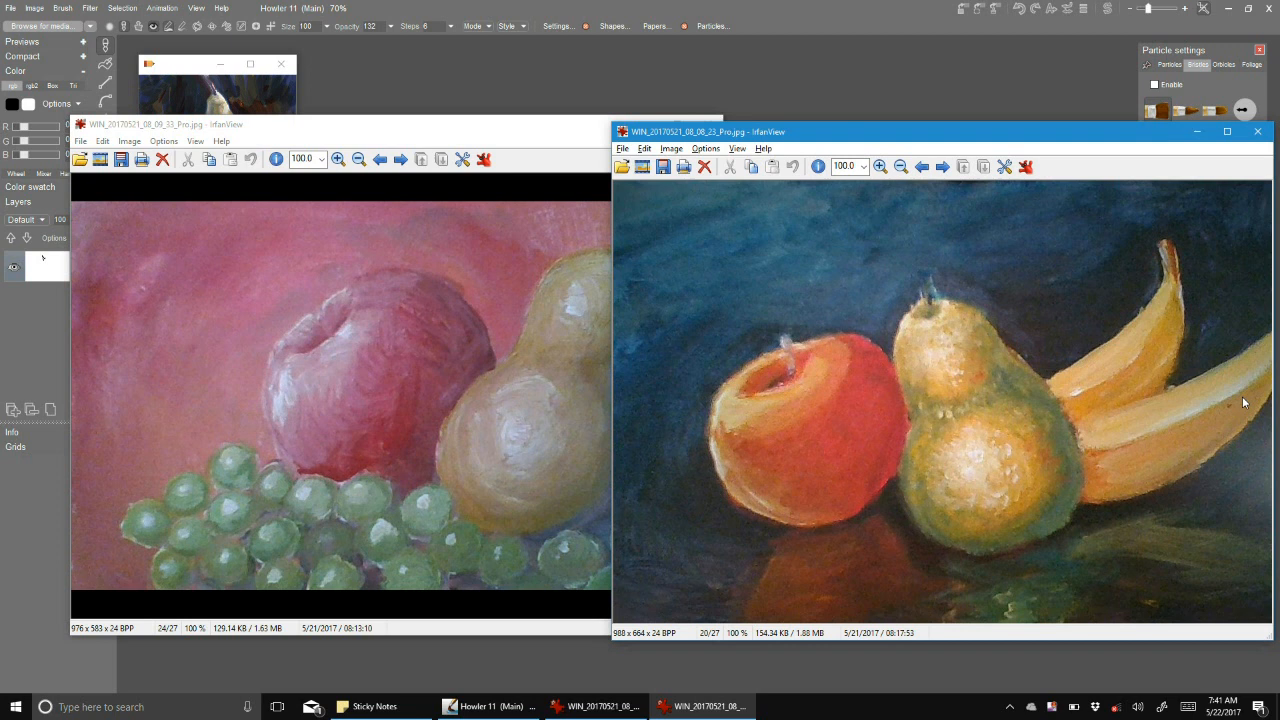
pyautogui.click(228, 126)
pyautogui.moveTo(228, 126); pyautogui.dragTo(304, 105)
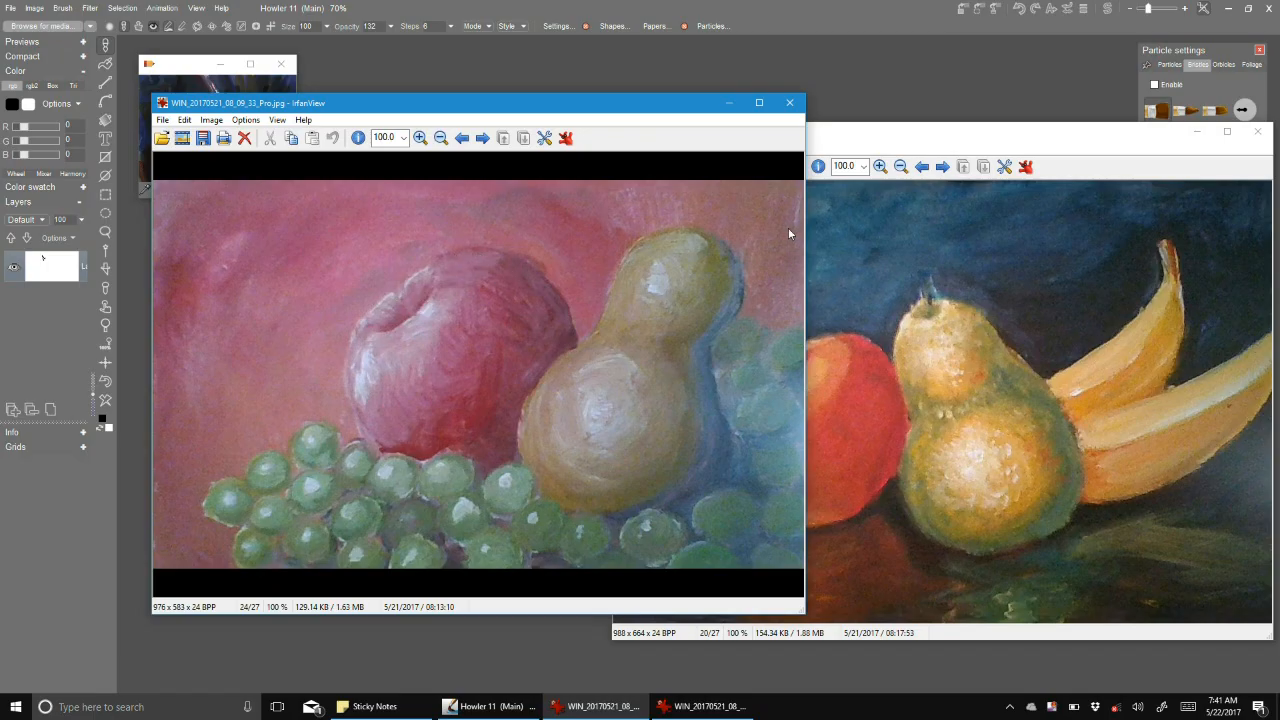
pyautogui.click(924, 140)
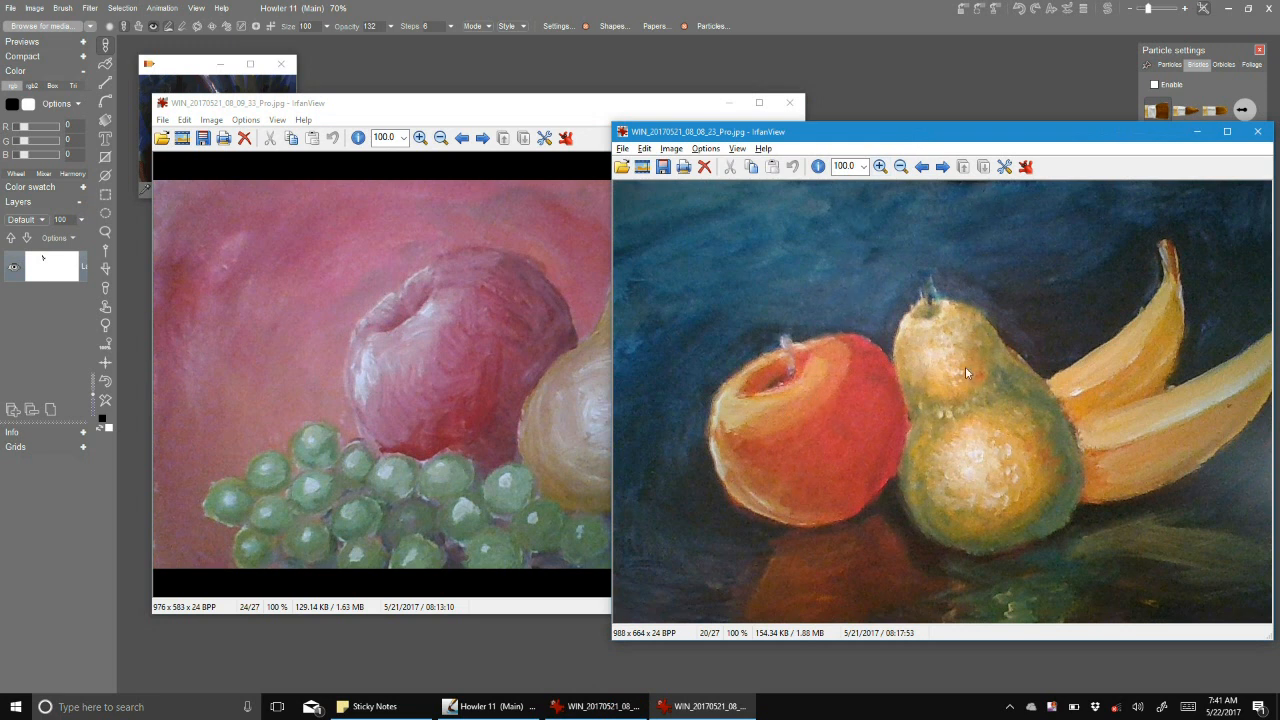
pyautogui.click(469, 118)
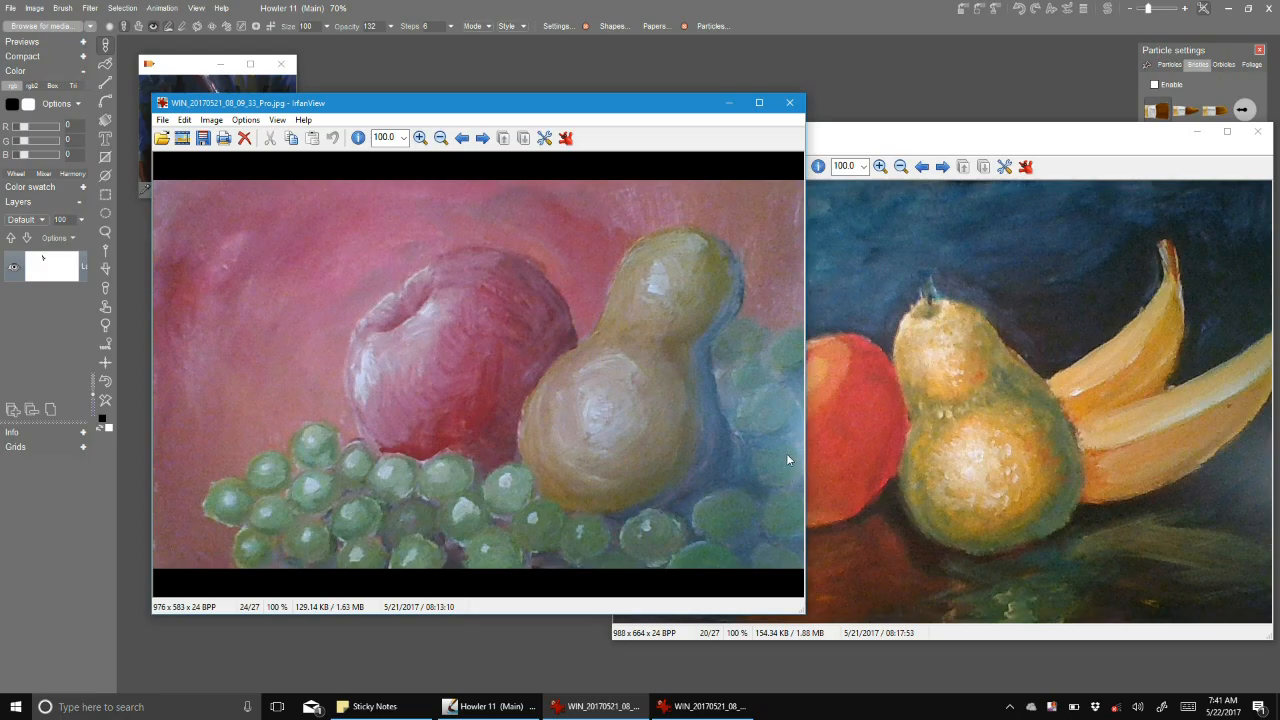
# Minimize both reference paintings, clear the black scribble from the canvas and show the canvas at 100% zoom.
pyautogui.click(1197, 131)
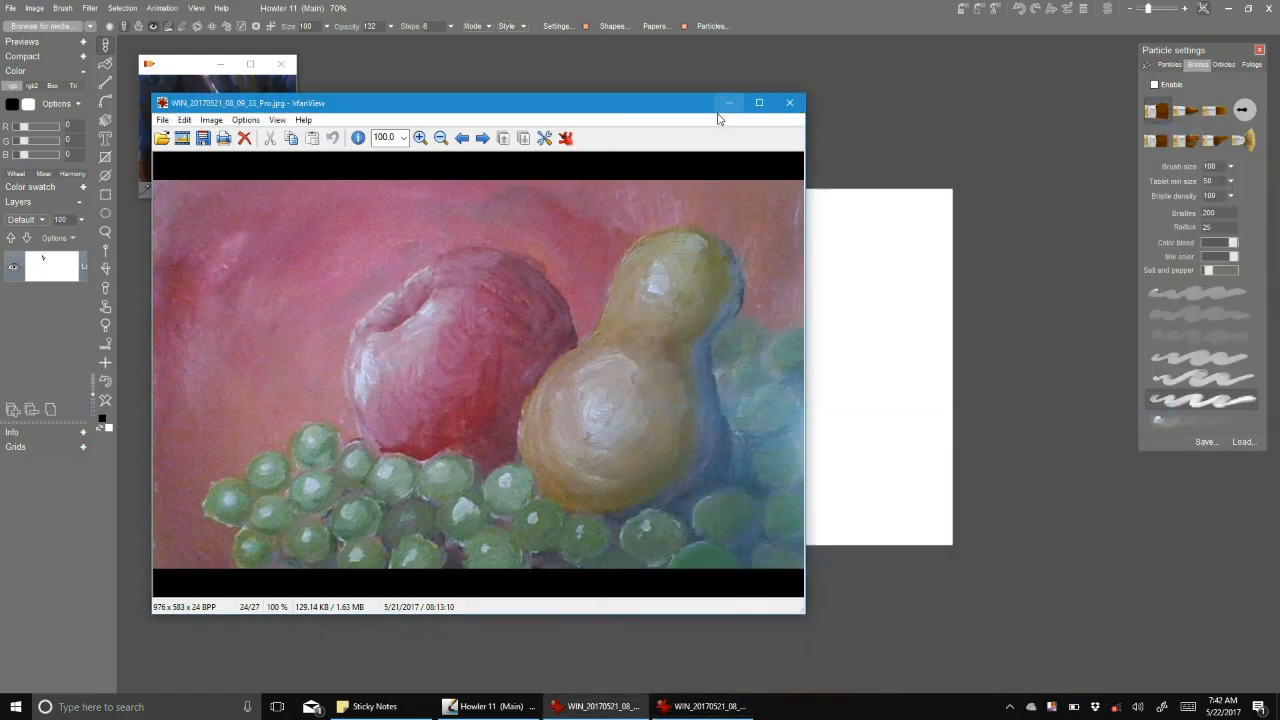
pyautogui.click(729, 103)
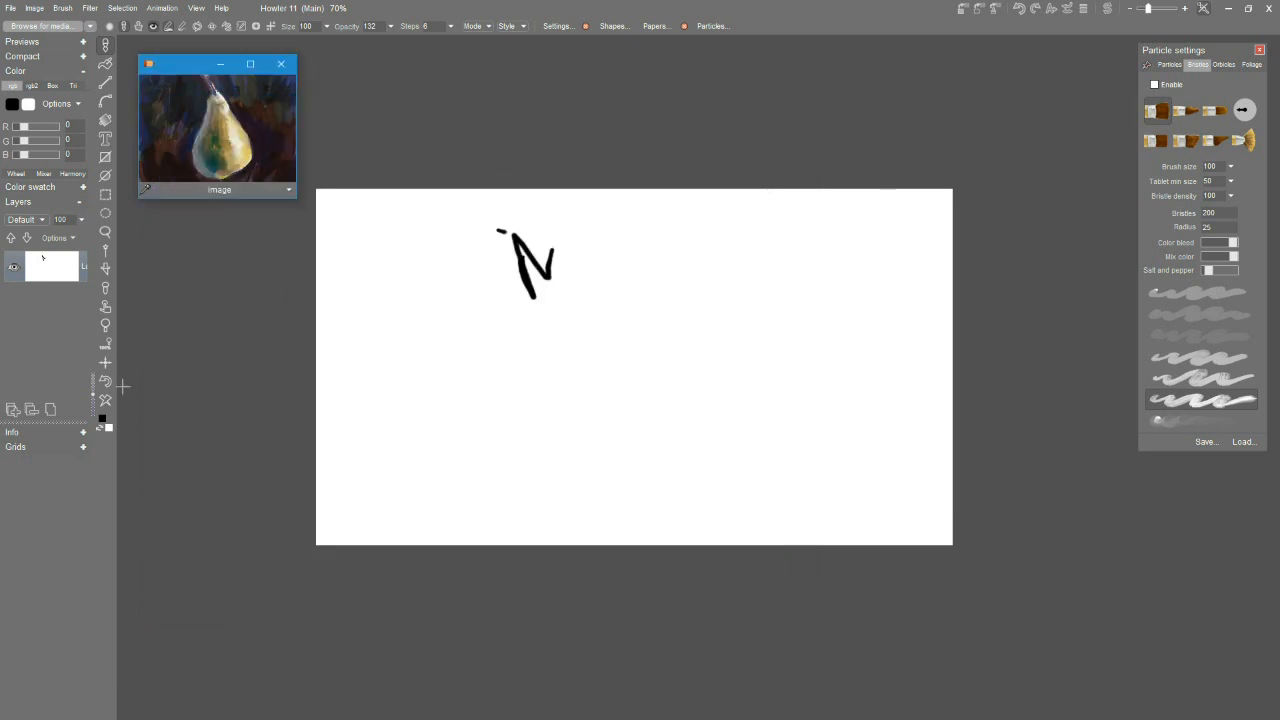
pyautogui.click(106, 397)
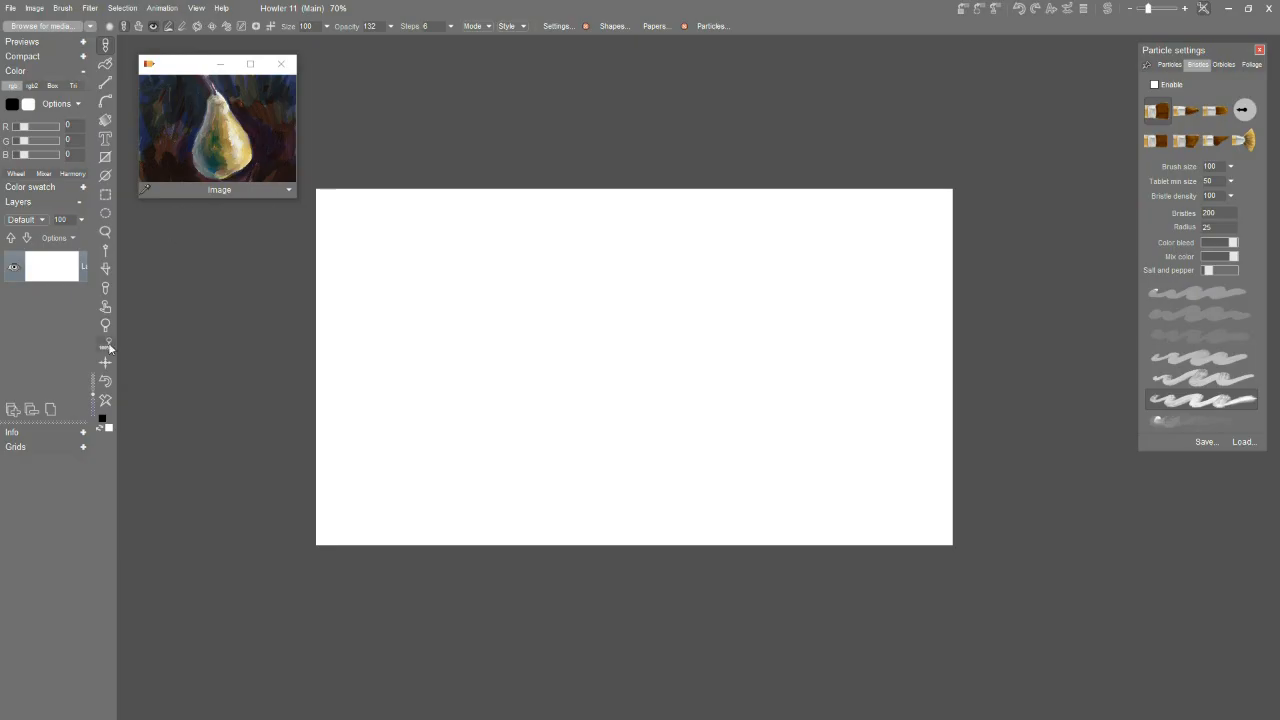
pyautogui.click(107, 345)
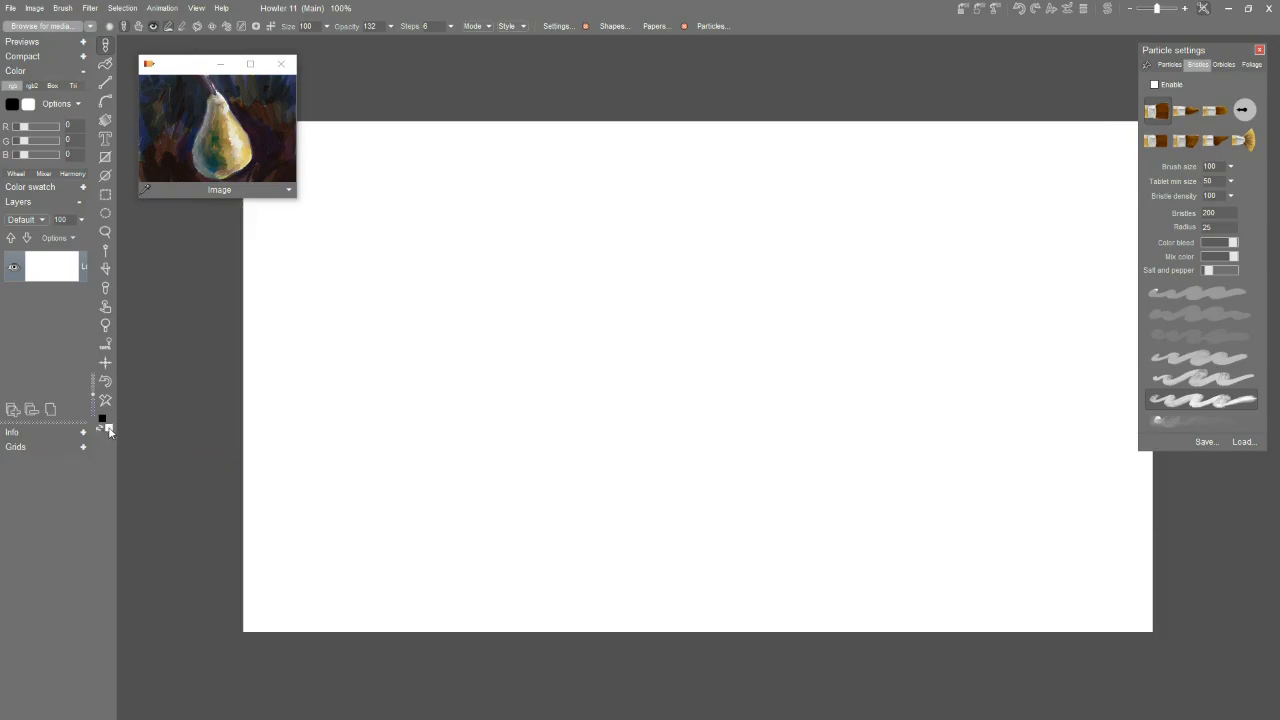
# Choose a light salmon pink as the secondary colour and fill the whole canvas with it.
pyautogui.click(109, 429)
pyautogui.moveTo(637, 360); pyautogui.dragTo(562, 434)
pyautogui.click(746, 297)
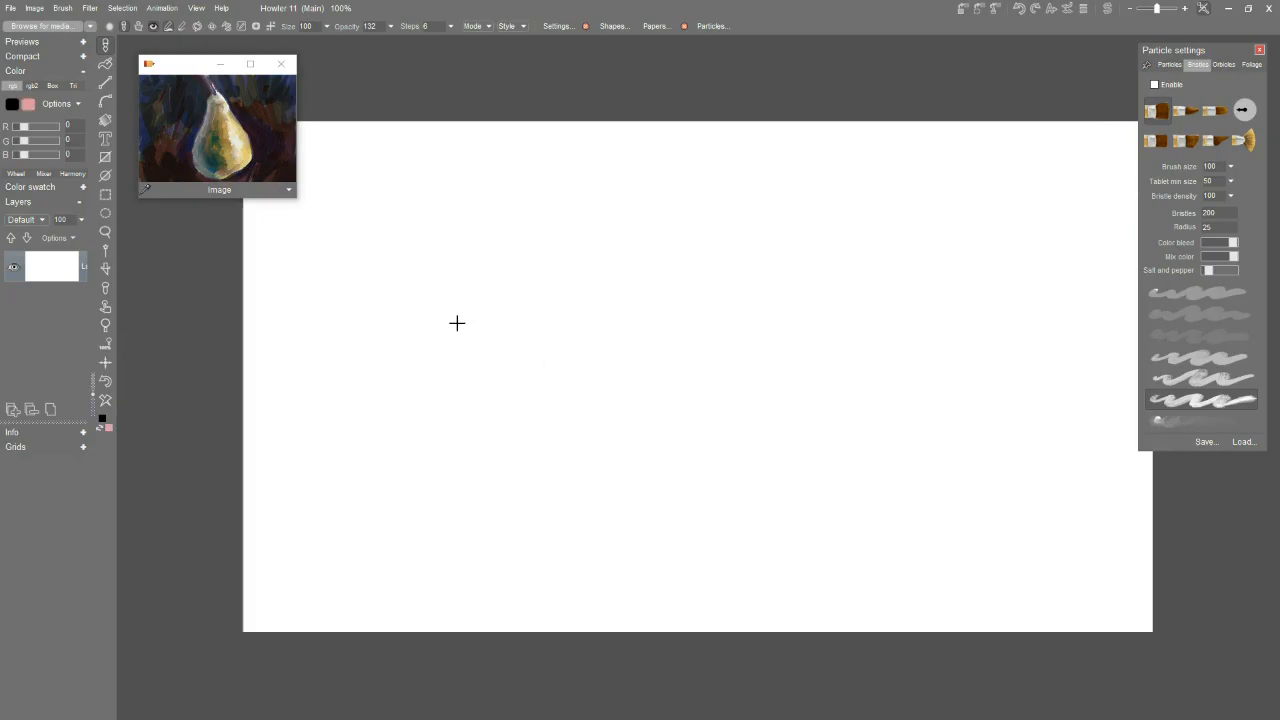
pyautogui.click(105, 402)
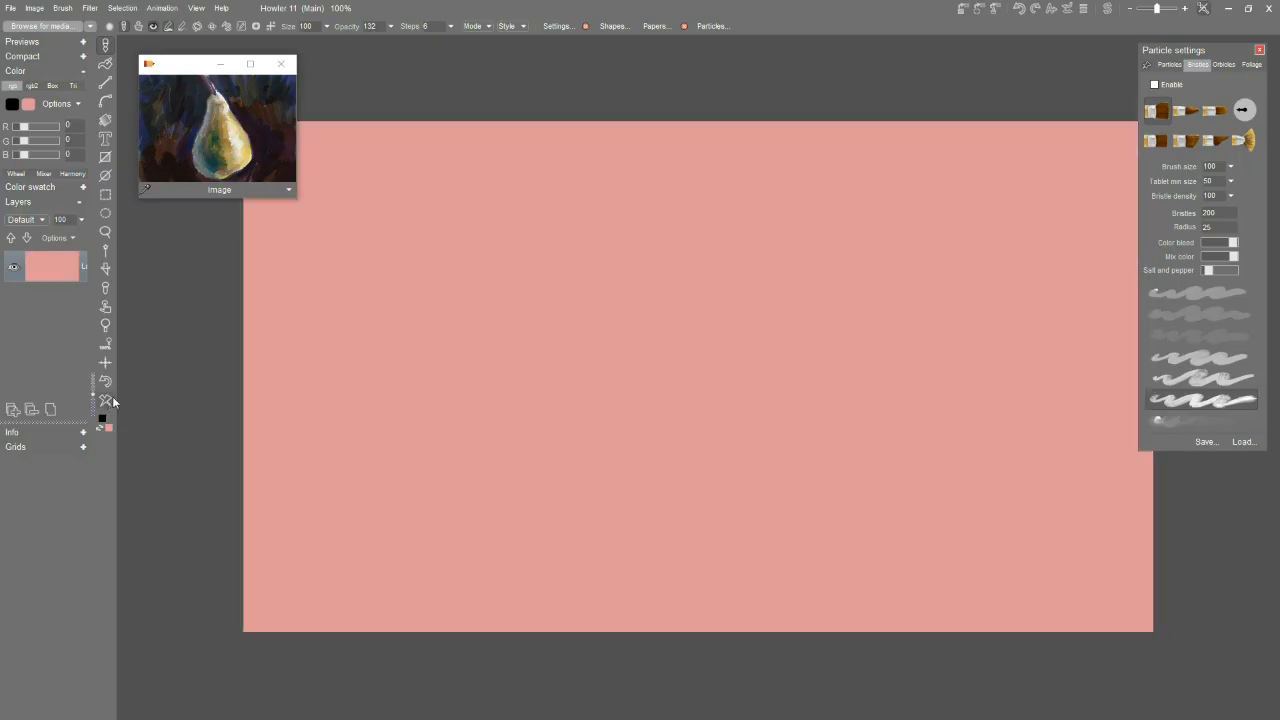
# Display the colour wheel with its hue ring and shade triangle in the Color section.
pyautogui.click(196, 9)
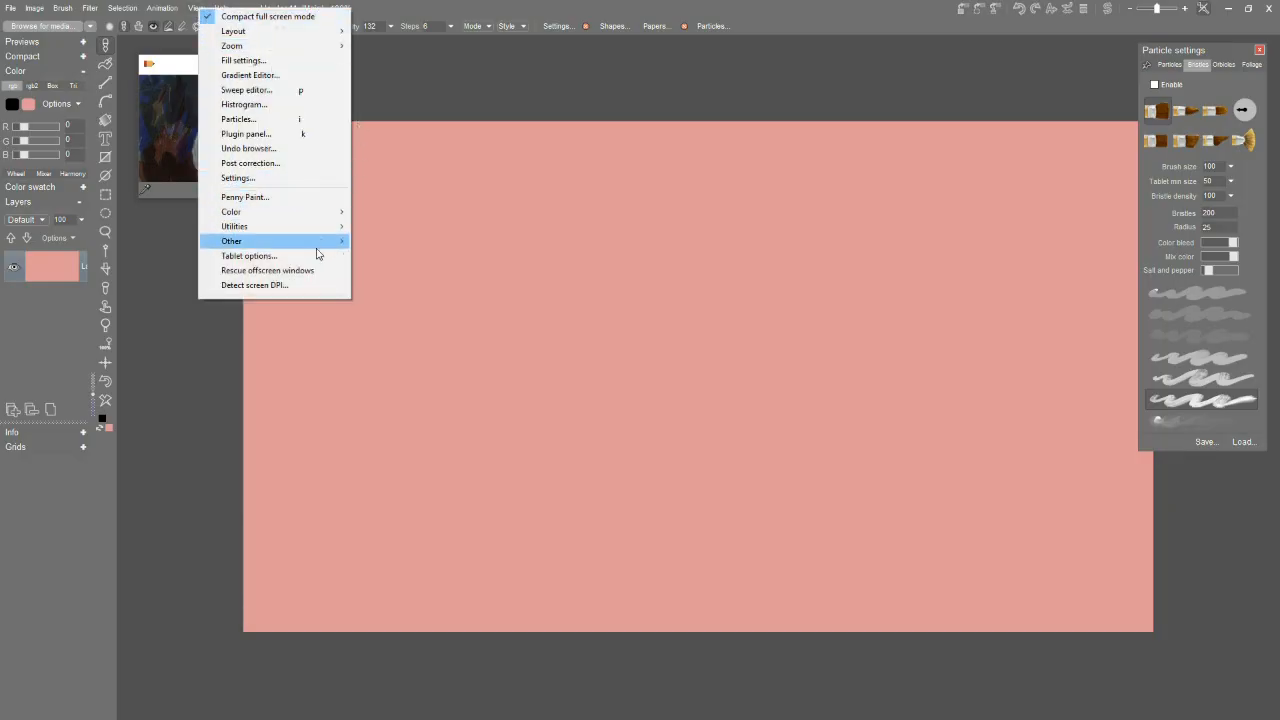
pyautogui.moveTo(330, 241)
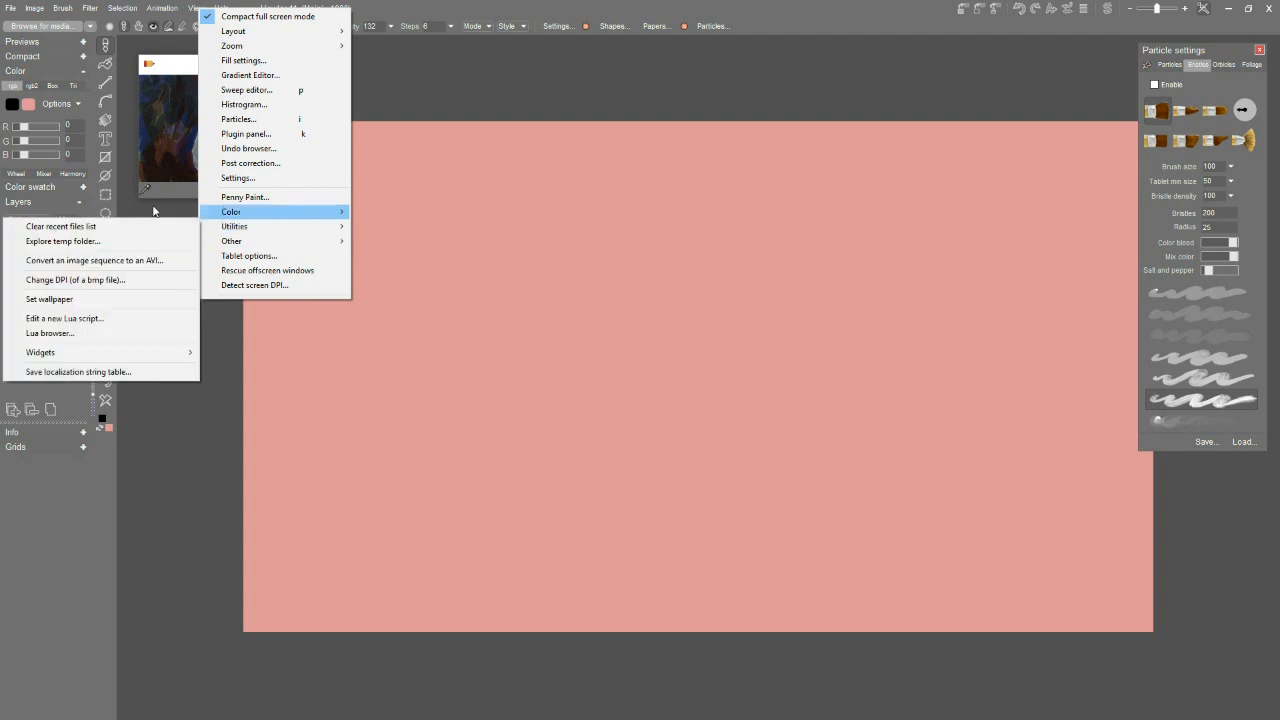
pyautogui.click(77, 176)
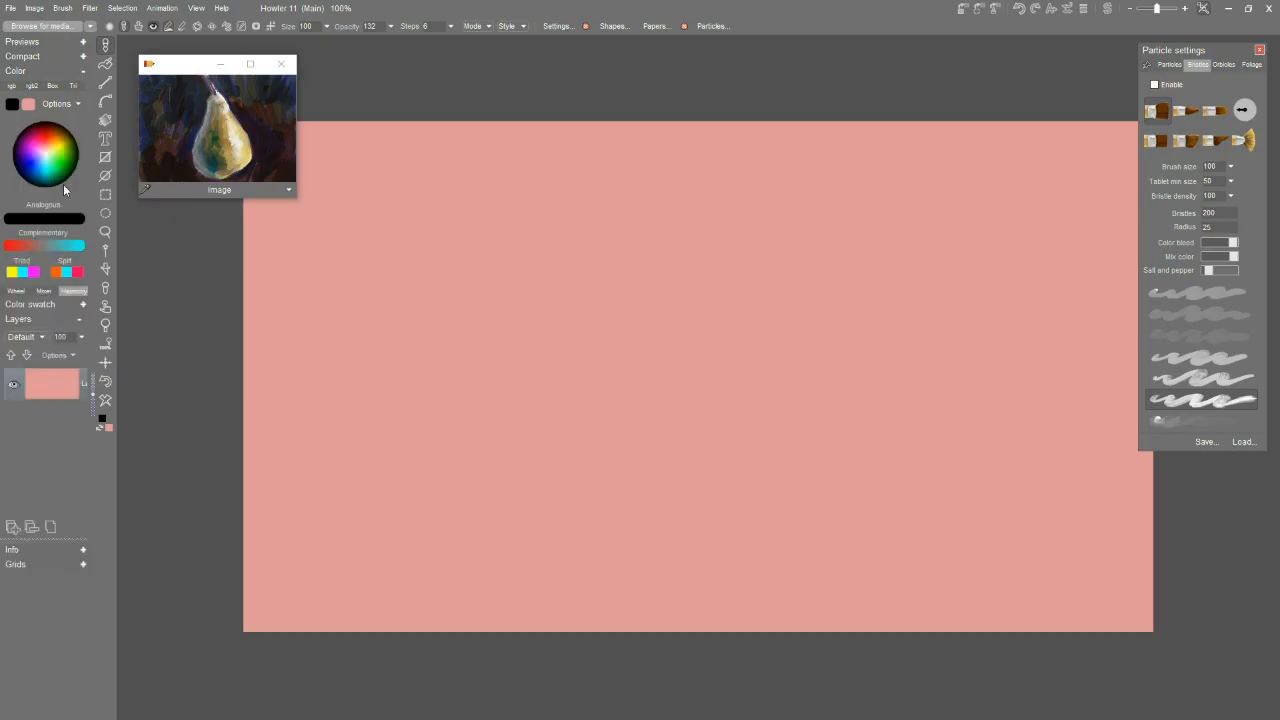
pyautogui.click(38, 291)
pyautogui.click(15, 291)
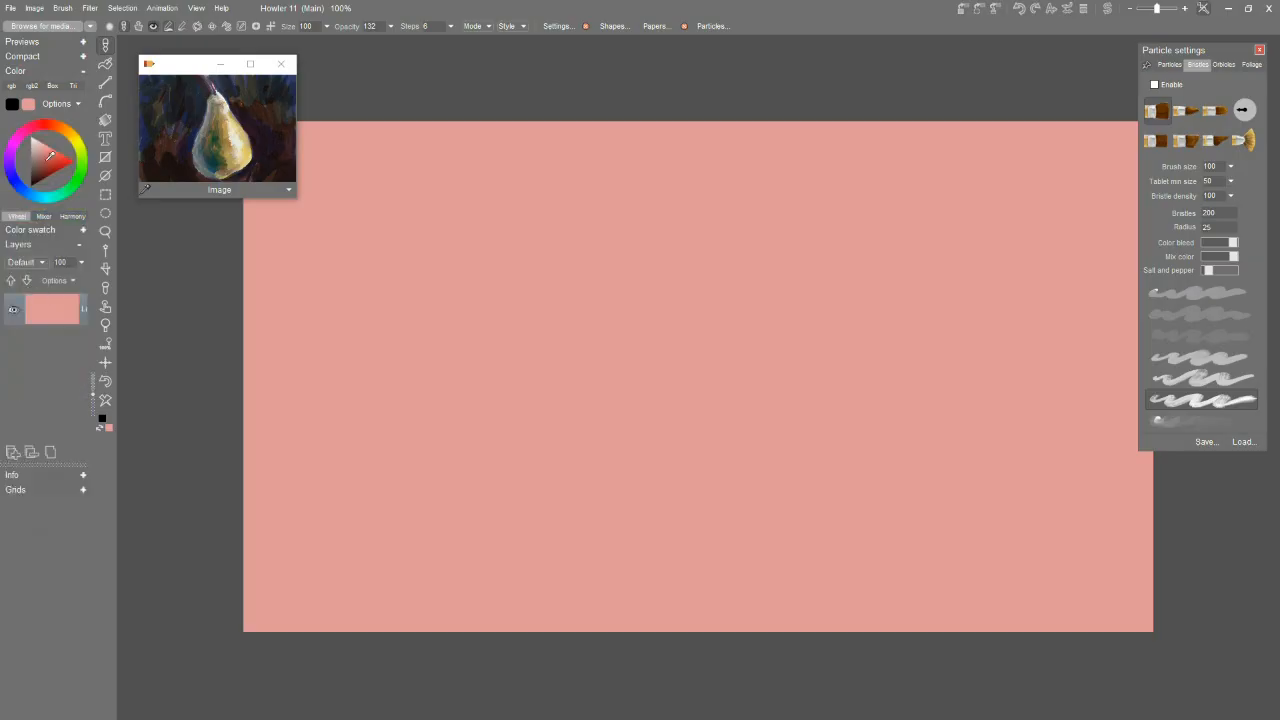
# Pick a very light grey as the primary colour and close the small floating pear reference image.
pyautogui.click(60, 127)
pyautogui.moveTo(52, 149); pyautogui.dragTo(45, 146)
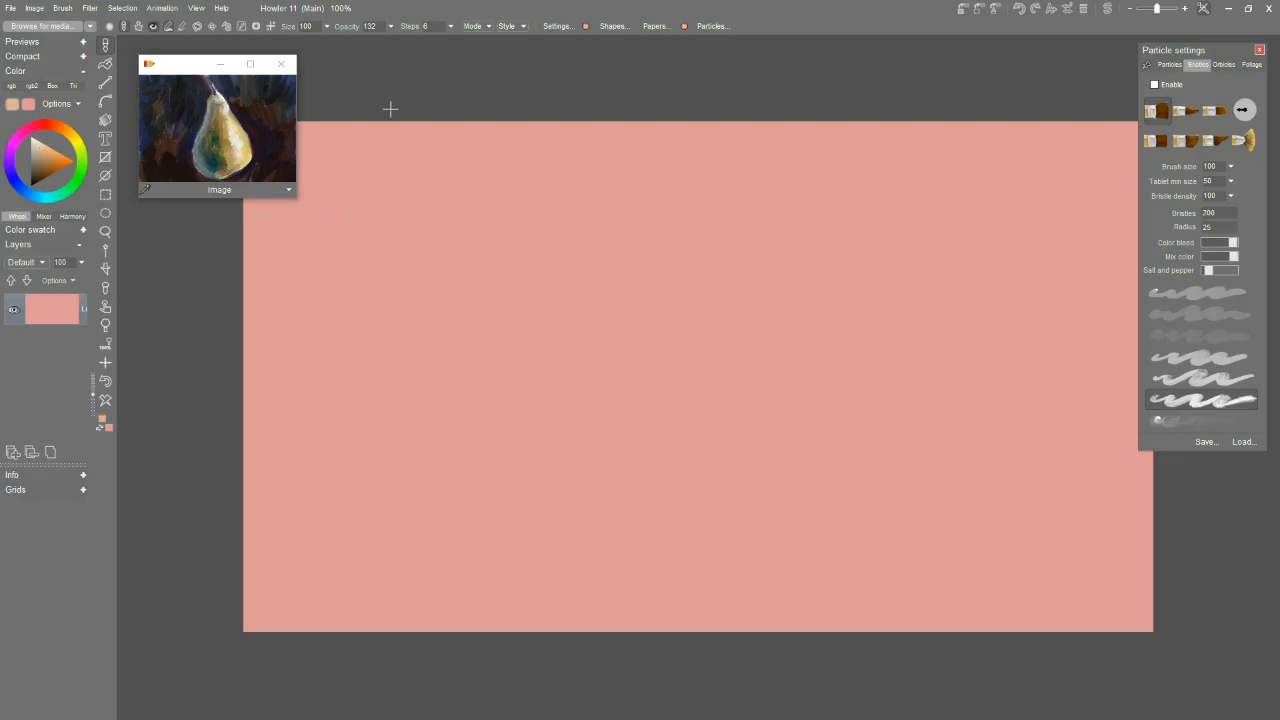
pyautogui.click(445, 216)
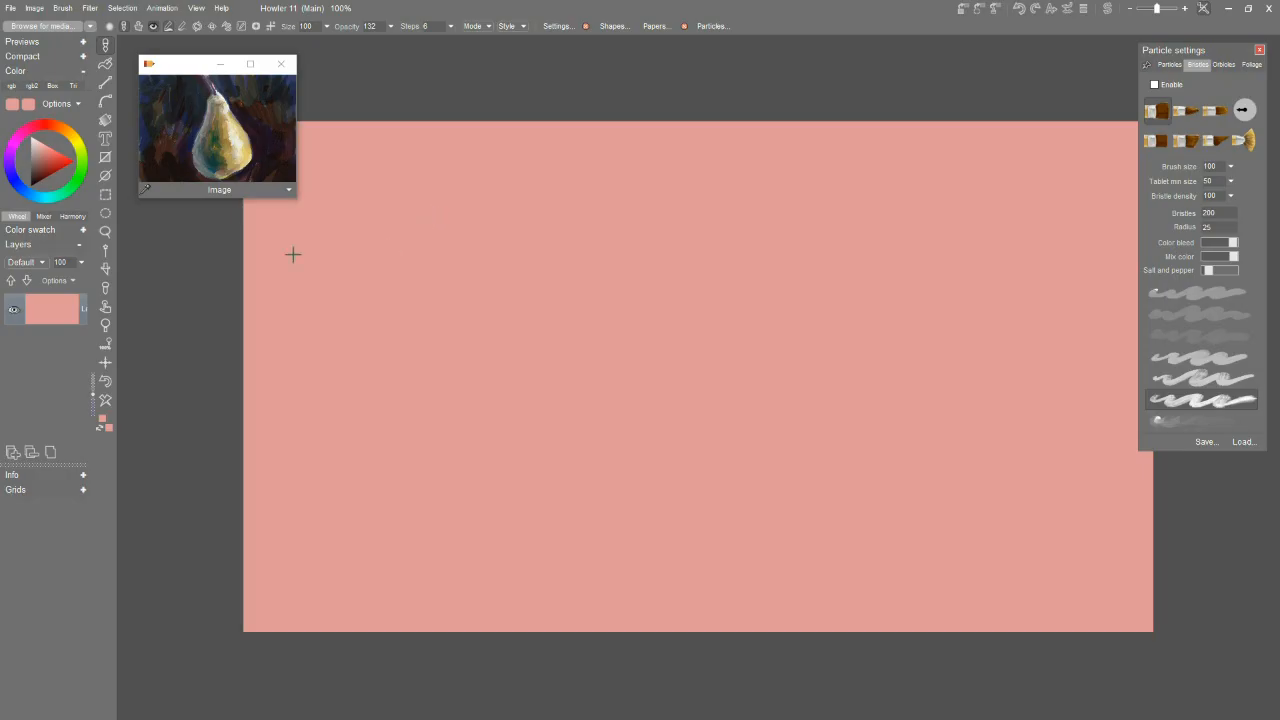
pyautogui.moveTo(45, 156)
pyautogui.mouseDown()
pyautogui.moveTo(38, 147)
pyautogui.moveTo(64, 158)
pyautogui.moveTo(38, 140)
pyautogui.moveTo(40, 170)
pyautogui.moveTo(38, 135)
pyautogui.moveTo(42, 158)
pyautogui.moveTo(40, 143)
pyautogui.moveTo(52, 150)
pyautogui.moveTo(37, 136)
pyautogui.mouseUp()
pyautogui.click(281, 64)
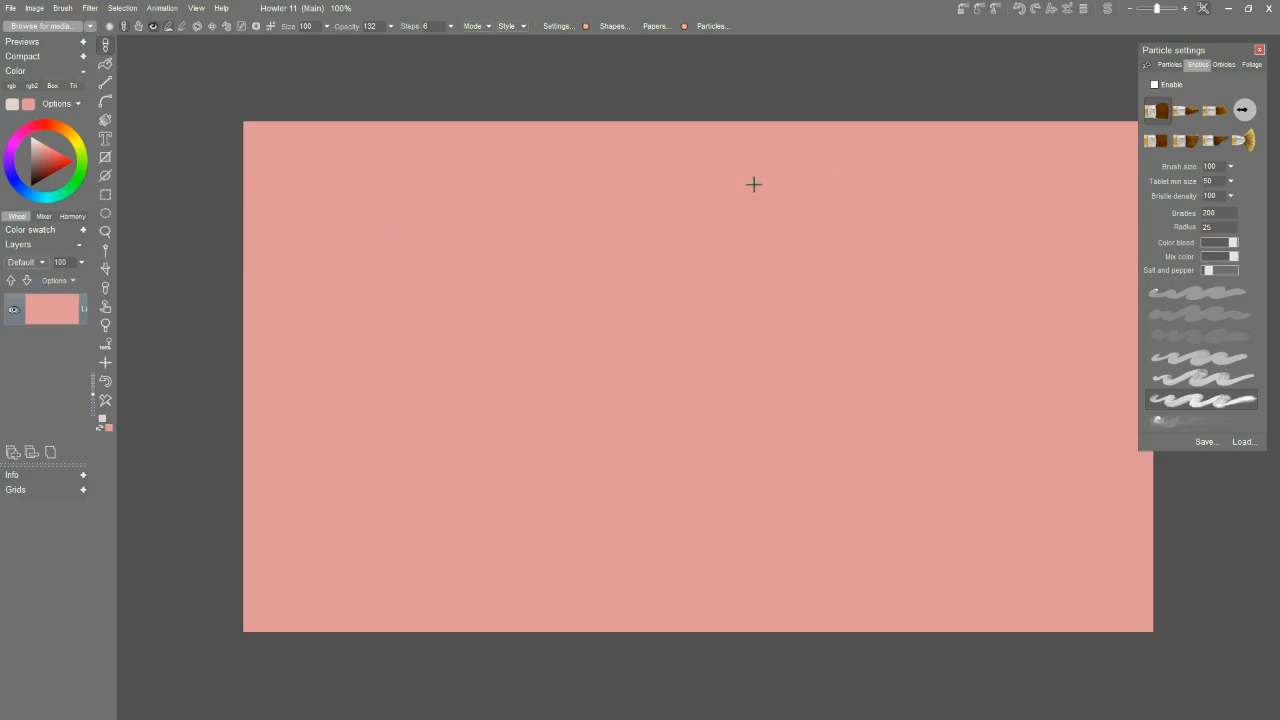
# Enable the pointed bristle brush with 900 bristles and radius 50, and set its tablet minimum size to 1.
pyautogui.click(1221, 142)
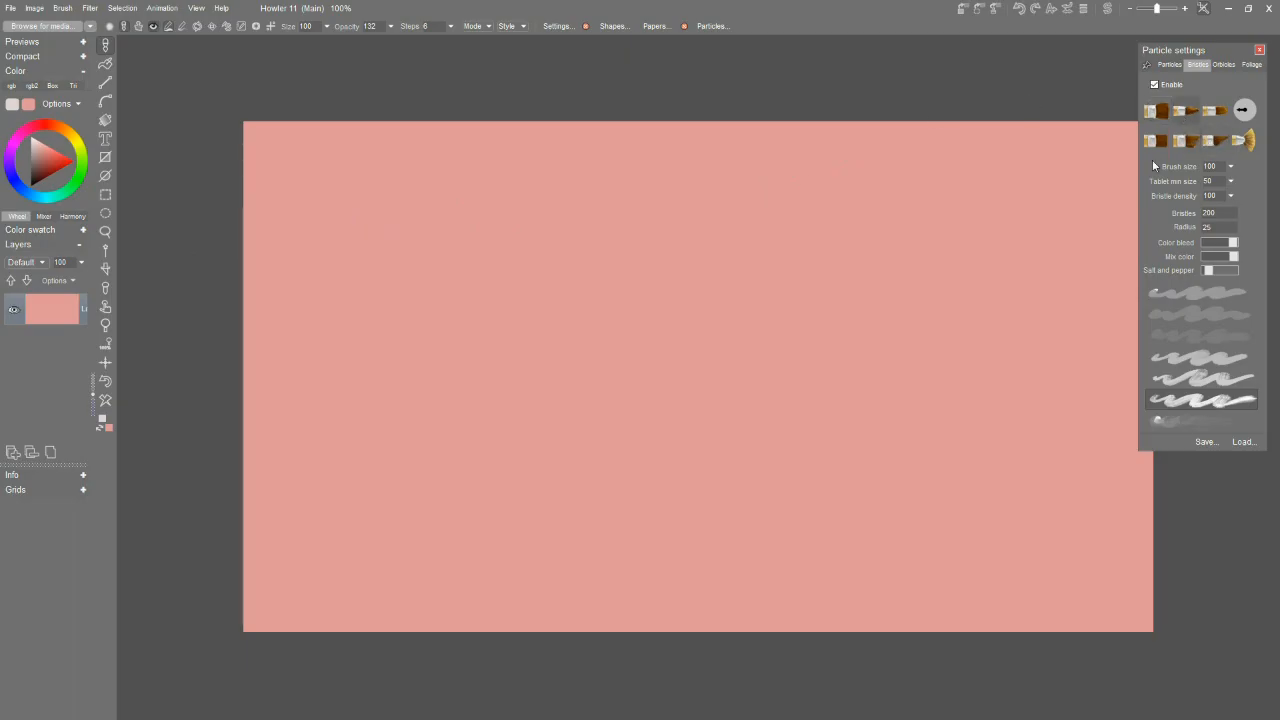
pyautogui.click(1230, 194)
pyautogui.moveTo(1186, 200); pyautogui.dragTo(1152, 199)
# Test the brush with a light grey zigzag near the canvas's upper edge and clear the canvas.
pyautogui.moveTo(612, 216)
pyautogui.mouseDown()
pyautogui.moveTo(567, 232)
pyautogui.moveTo(584, 207)
pyautogui.moveTo(546, 213)
pyautogui.moveTo(553, 187)
pyautogui.moveTo(589, 157)
pyautogui.moveTo(622, 160)
pyautogui.mouseUp()
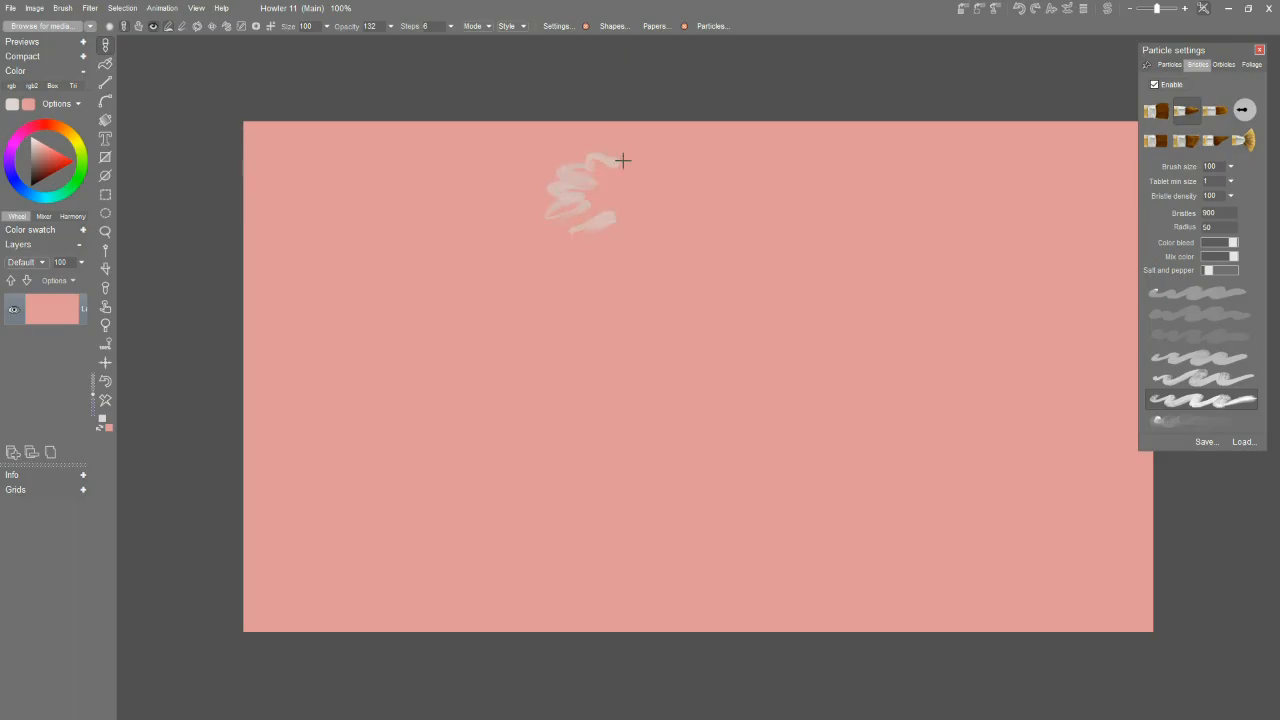
pyautogui.click(107, 401)
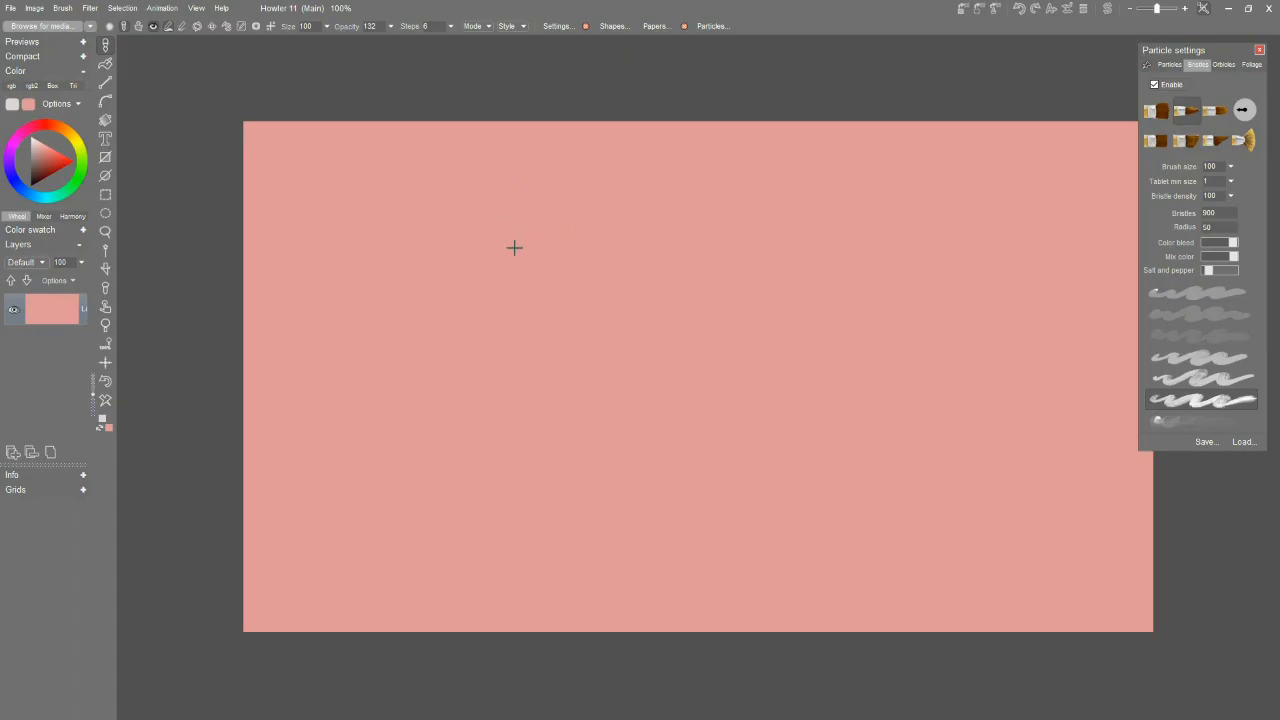
# Paint the pear's right side in light grey, from the narrow neck down to the rounded belly.
pyautogui.moveTo(537, 270)
pyautogui.mouseDown()
pyautogui.moveTo(626, 426)
pyautogui.moveTo(628, 458)
pyautogui.mouseUp()
pyautogui.moveTo(574, 340)
pyautogui.mouseDown()
pyautogui.moveTo(582, 401)
pyautogui.moveTo(568, 403)
pyautogui.moveTo(516, 265)
pyautogui.moveTo(529, 285)
pyautogui.moveTo(491, 209)
pyautogui.mouseUp()
pyautogui.moveTo(624, 462)
pyautogui.mouseDown()
pyautogui.moveTo(580, 421)
pyautogui.moveTo(597, 413)
pyautogui.moveTo(610, 434)
pyautogui.moveTo(602, 383)
pyautogui.moveTo(622, 400)
pyautogui.moveTo(609, 377)
pyautogui.moveTo(570, 365)
pyautogui.moveTo(585, 344)
pyautogui.moveTo(537, 331)
pyautogui.mouseUp()
pyautogui.moveTo(592, 418)
pyautogui.mouseDown()
pyautogui.moveTo(591, 384)
pyautogui.moveTo(555, 356)
pyautogui.mouseUp()
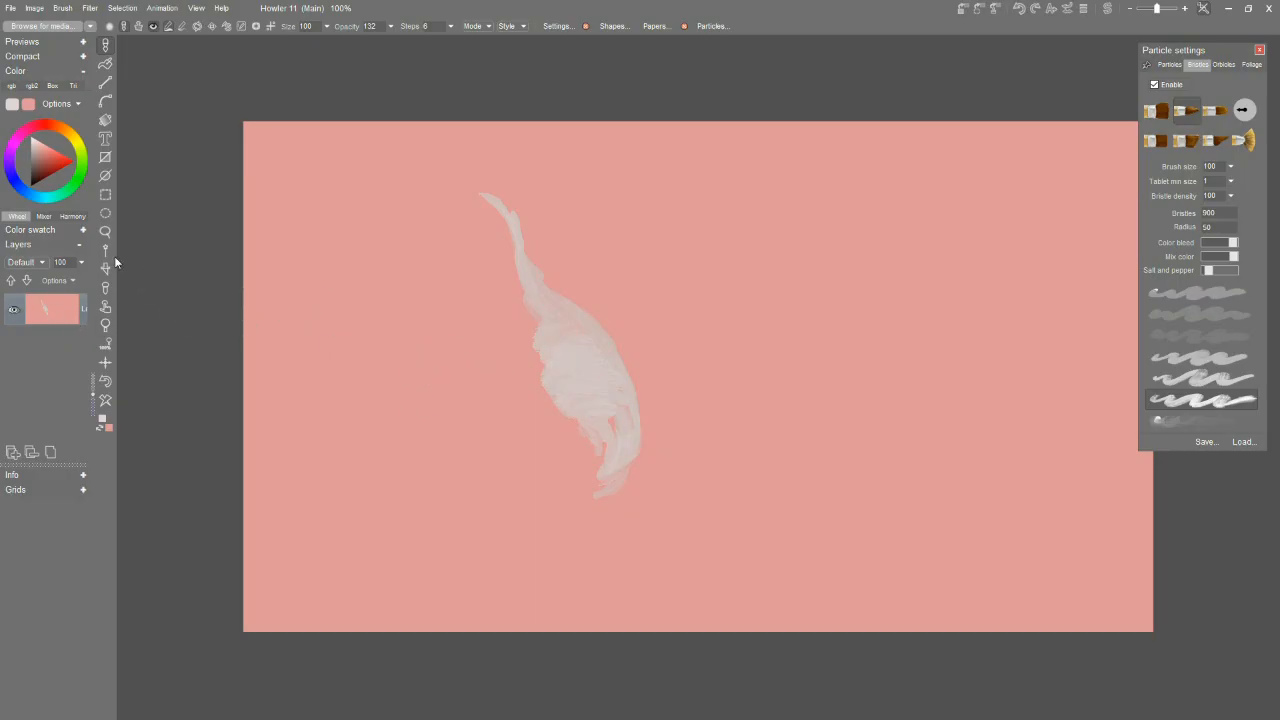
# Choose a slightly darker light grey and paint the pear's left side and its curved bottom.
pyautogui.click(42, 152)
pyautogui.click(36, 145)
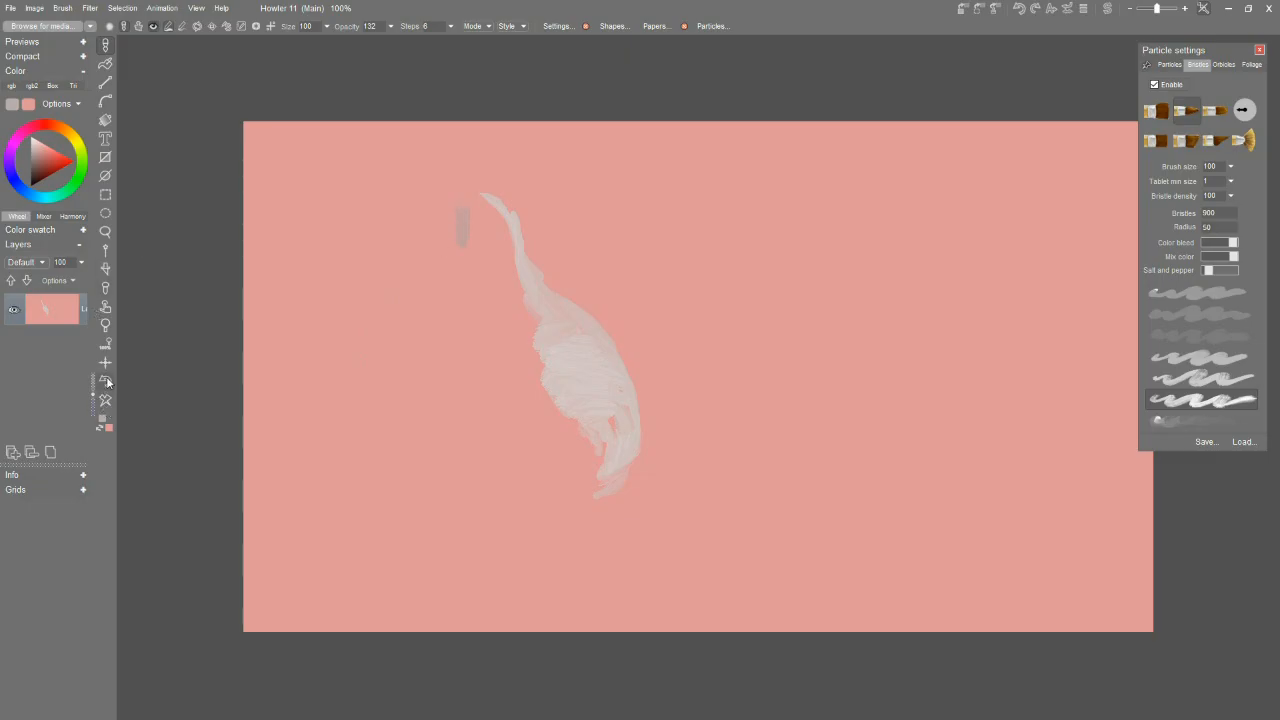
pyautogui.moveTo(35, 143); pyautogui.dragTo(37, 140)
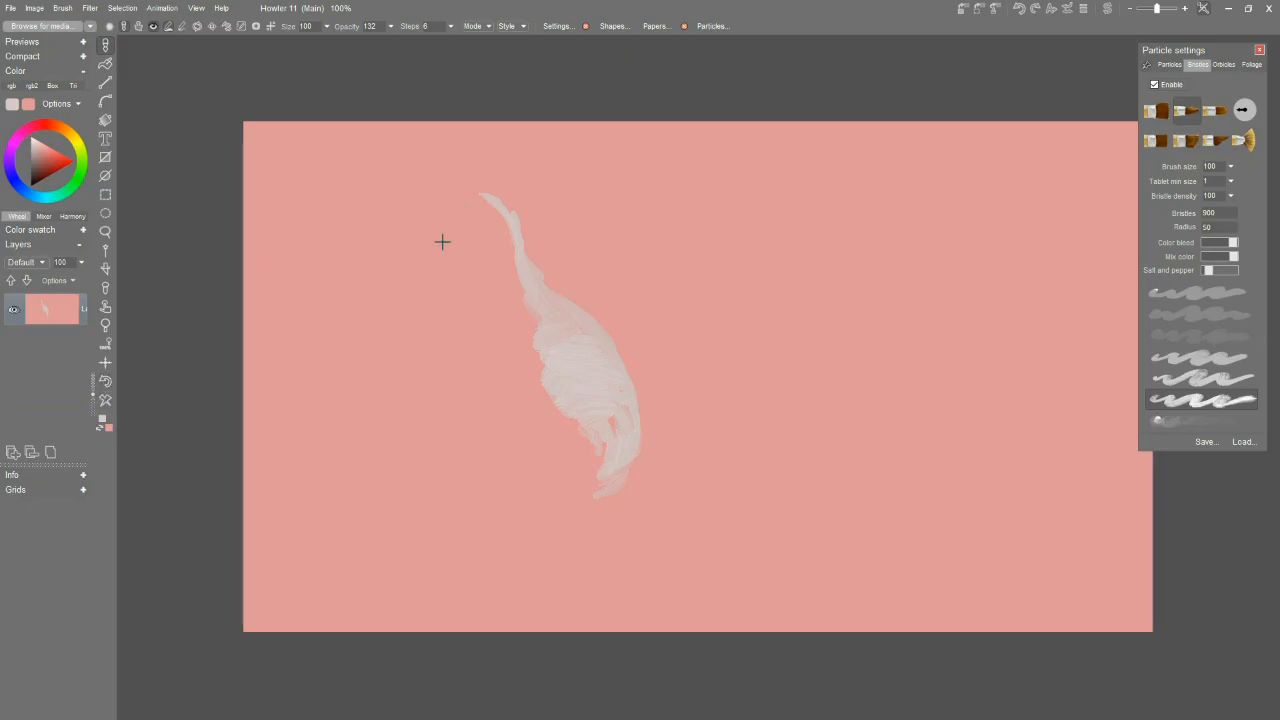
pyautogui.moveTo(469, 209)
pyautogui.mouseDown()
pyautogui.moveTo(434, 440)
pyautogui.moveTo(460, 456)
pyautogui.mouseUp()
pyautogui.moveTo(440, 412)
pyautogui.mouseDown()
pyautogui.moveTo(444, 474)
pyautogui.moveTo(423, 397)
pyautogui.moveTo(498, 513)
pyautogui.moveTo(550, 505)
pyautogui.moveTo(468, 476)
pyautogui.moveTo(485, 472)
pyautogui.moveTo(460, 455)
pyautogui.moveTo(454, 420)
pyautogui.moveTo(488, 450)
pyautogui.moveTo(494, 418)
pyautogui.moveTo(522, 457)
pyautogui.moveTo(488, 404)
pyautogui.moveTo(481, 456)
pyautogui.moveTo(455, 412)
pyautogui.moveTo(452, 428)
pyautogui.moveTo(449, 398)
pyautogui.moveTo(454, 430)
pyautogui.moveTo(437, 419)
pyautogui.moveTo(463, 390)
pyautogui.moveTo(466, 411)
pyautogui.moveTo(453, 379)
pyautogui.moveTo(481, 349)
pyautogui.moveTo(458, 370)
pyautogui.moveTo(471, 279)
pyautogui.moveTo(460, 292)
pyautogui.moveTo(487, 272)
pyautogui.moveTo(481, 212)
pyautogui.mouseUp()
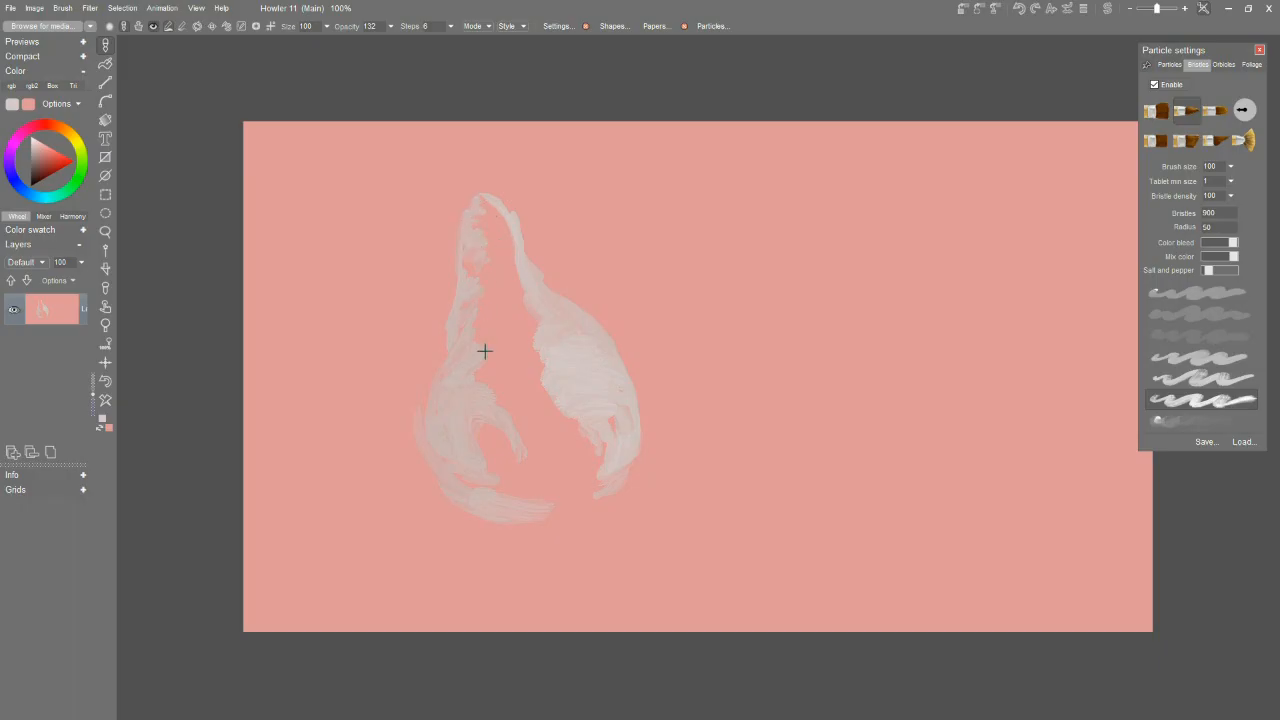
pyautogui.moveTo(505, 488)
pyautogui.mouseDown()
pyautogui.moveTo(523, 486)
pyautogui.moveTo(538, 509)
pyautogui.mouseUp()
pyautogui.moveTo(567, 500); pyautogui.dragTo(575, 497)
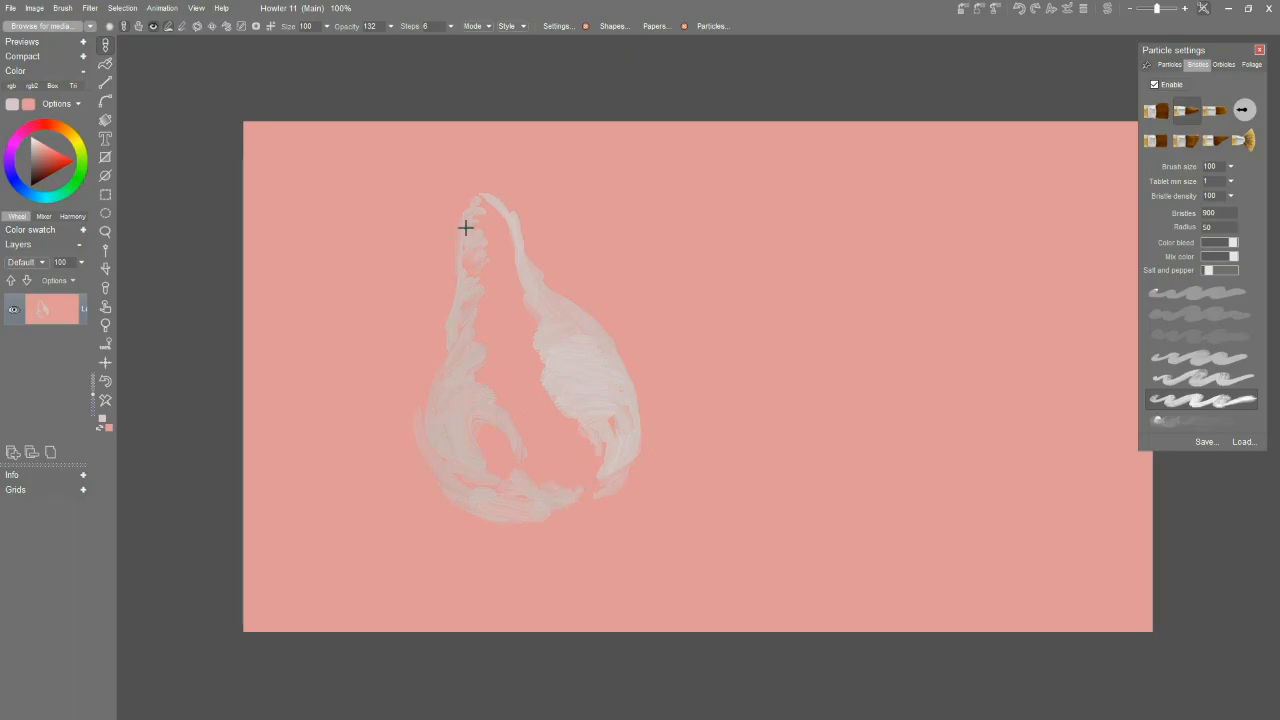
# Widen the pear's neck outward on its left edge with more light grey strokes.
pyautogui.moveTo(460, 209); pyautogui.dragTo(458, 313)
pyautogui.moveTo(458, 209); pyautogui.dragTo(446, 248)
pyautogui.moveTo(444, 324)
pyautogui.mouseDown()
pyautogui.moveTo(440, 232)
pyautogui.moveTo(453, 210)
pyautogui.moveTo(482, 204)
pyautogui.moveTo(449, 211)
pyautogui.moveTo(463, 197)
pyautogui.mouseUp()
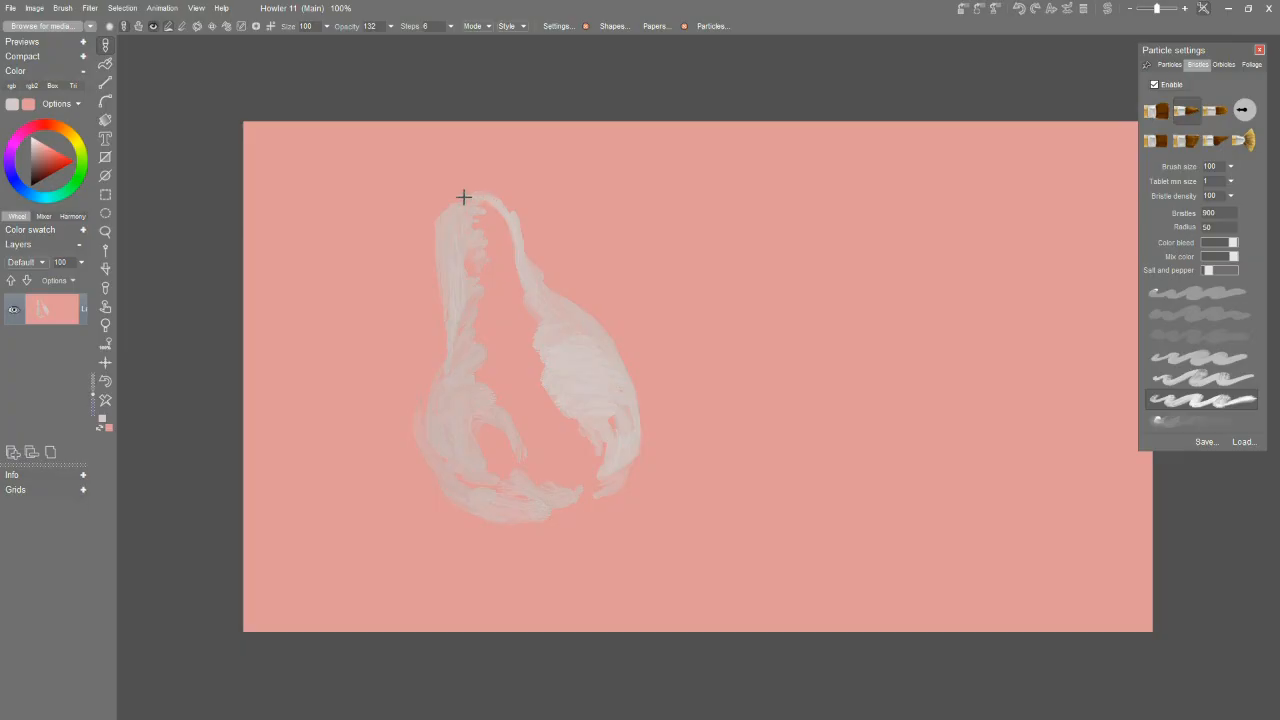
# Fill the gap down the pear's middle with blended pinkish-grey strokes joining the two painted sides.
pyautogui.keyDown('alt'); pyautogui.click(479, 328); pyautogui.keyUp('alt')
pyautogui.moveTo(474, 287); pyautogui.dragTo(486, 249)
pyautogui.keyDown('alt'); pyautogui.click(515, 341); pyautogui.keyUp('alt')
pyautogui.moveTo(515, 341)
pyautogui.mouseDown()
pyautogui.moveTo(552, 350)
pyautogui.moveTo(523, 338)
pyautogui.moveTo(526, 325)
pyautogui.moveTo(552, 331)
pyautogui.moveTo(530, 292)
pyautogui.moveTo(499, 283)
pyautogui.moveTo(527, 286)
pyautogui.moveTo(497, 228)
pyautogui.moveTo(469, 250)
pyautogui.moveTo(476, 222)
pyautogui.moveTo(458, 331)
pyautogui.moveTo(469, 355)
pyautogui.moveTo(484, 353)
pyautogui.moveTo(478, 384)
pyautogui.moveTo(516, 411)
pyautogui.moveTo(523, 426)
pyautogui.moveTo(506, 425)
pyautogui.moveTo(544, 467)
pyautogui.moveTo(514, 480)
pyautogui.moveTo(566, 464)
pyautogui.moveTo(536, 505)
pyautogui.moveTo(609, 470)
pyautogui.moveTo(567, 463)
pyautogui.moveTo(602, 452)
pyautogui.moveTo(564, 473)
pyautogui.moveTo(586, 471)
pyautogui.moveTo(592, 443)
pyautogui.moveTo(577, 457)
pyautogui.moveTo(549, 443)
pyautogui.moveTo(587, 438)
pyautogui.moveTo(544, 421)
pyautogui.moveTo(529, 341)
pyautogui.mouseUp()
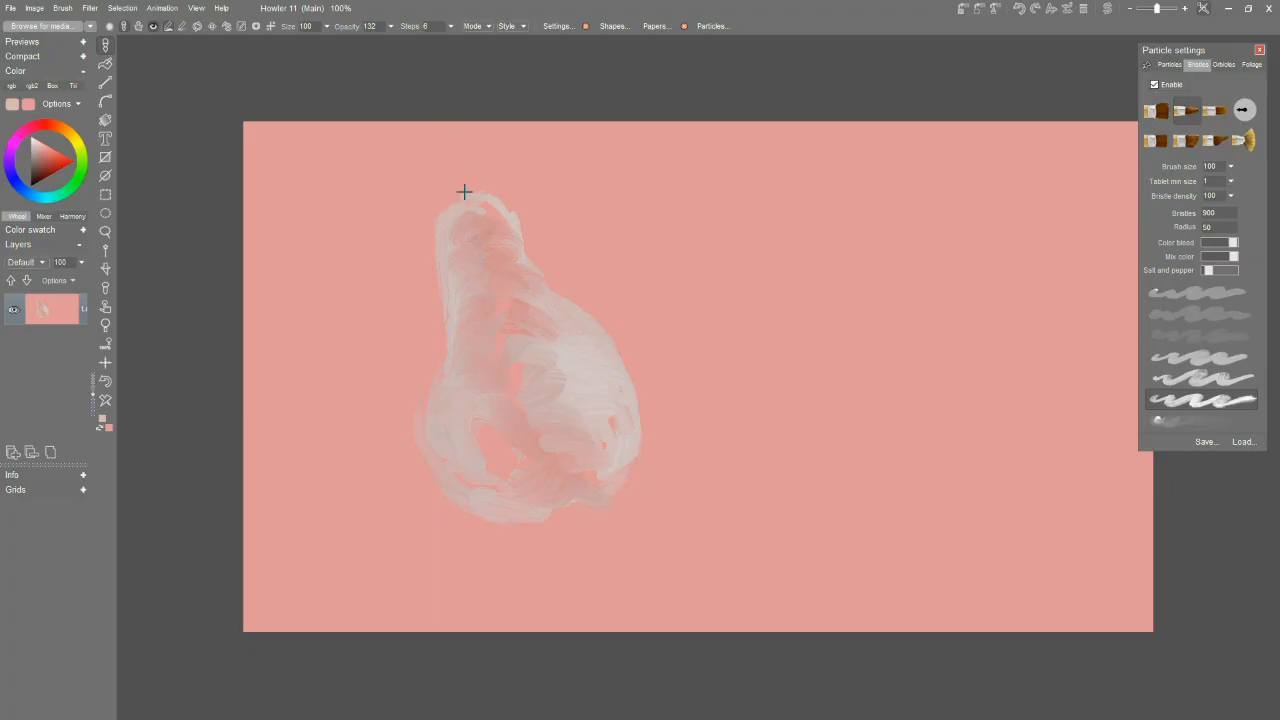
# Choose a dark reddish brown and paint a thin stem slanting up and left from the pear's top.
pyautogui.click(41, 167)
pyautogui.moveTo(474, 206); pyautogui.dragTo(435, 132)
pyautogui.moveTo(472, 201); pyautogui.dragTo(440, 135)
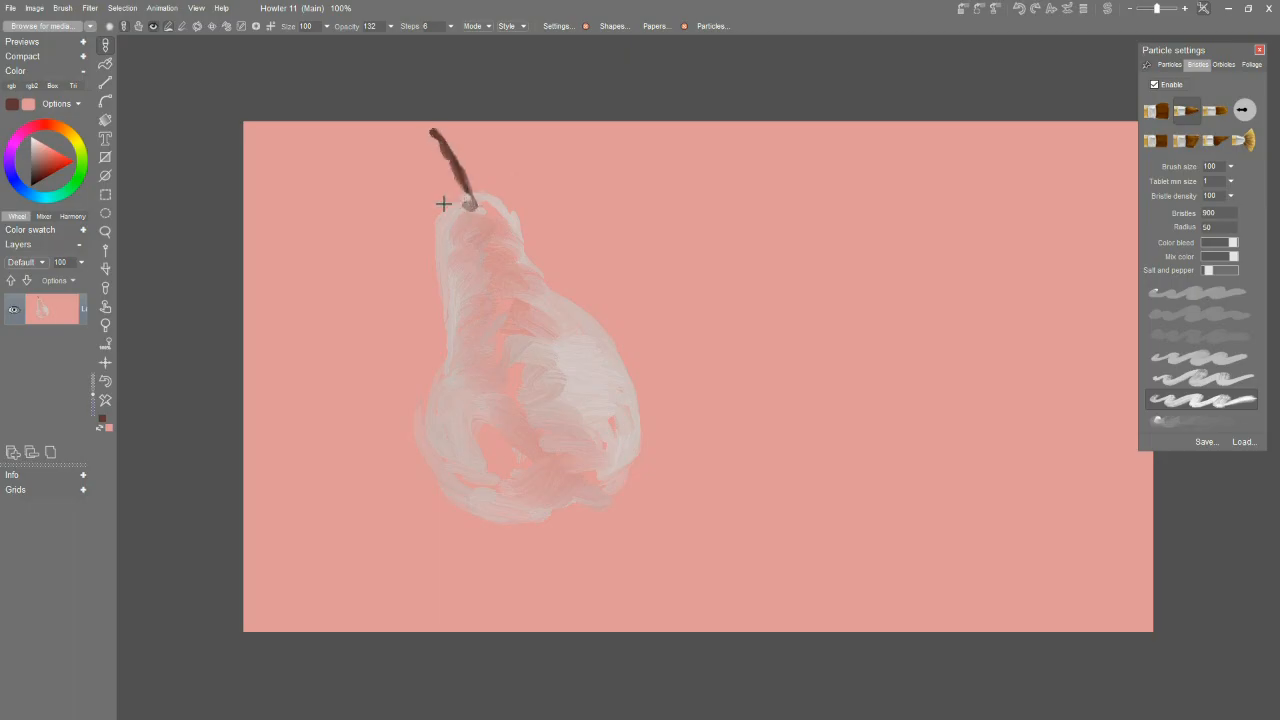
# Try greyish-brown shading down the pear's middle and undo those strokes.
pyautogui.click(41, 157)
pyautogui.moveTo(518, 345)
pyautogui.mouseDown()
pyautogui.moveTo(484, 359)
pyautogui.moveTo(493, 378)
pyautogui.moveTo(516, 373)
pyautogui.moveTo(500, 339)
pyautogui.moveTo(506, 372)
pyautogui.moveTo(529, 370)
pyautogui.moveTo(530, 388)
pyautogui.moveTo(509, 398)
pyautogui.moveTo(516, 328)
pyautogui.moveTo(486, 299)
pyautogui.moveTo(501, 297)
pyautogui.moveTo(500, 269)
pyautogui.moveTo(476, 255)
pyautogui.moveTo(482, 225)
pyautogui.moveTo(495, 355)
pyautogui.mouseUp()
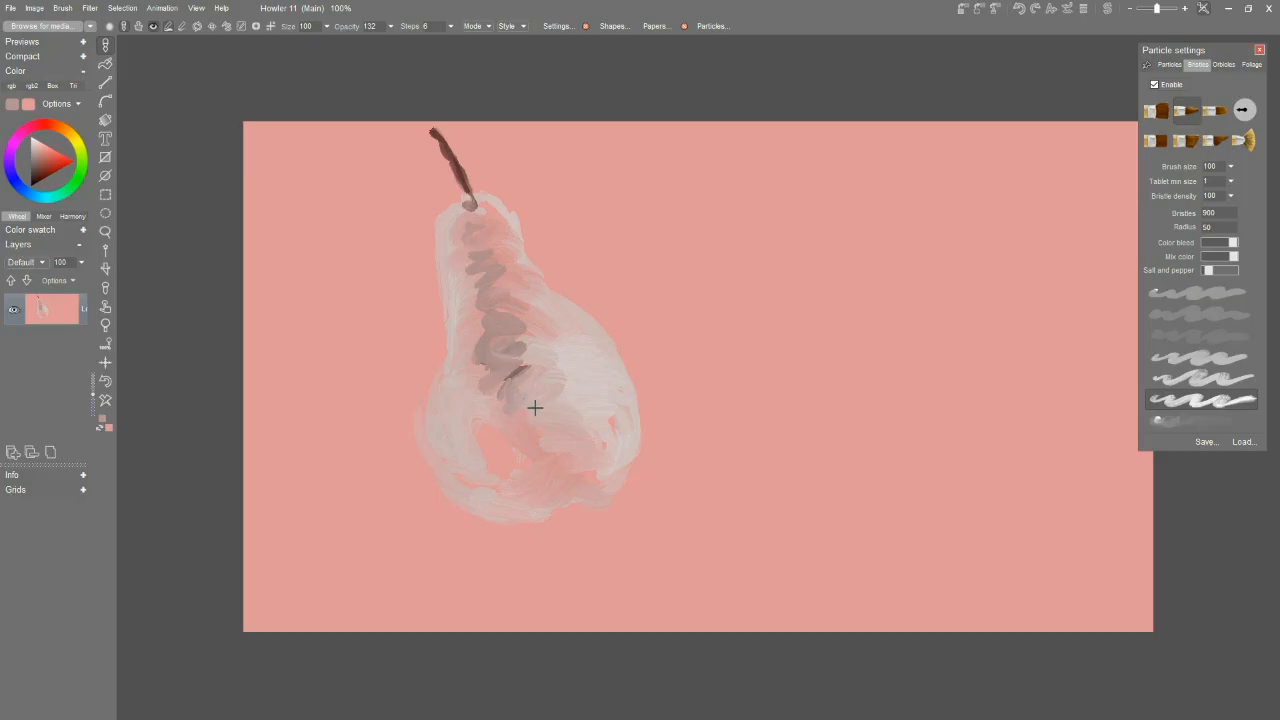
pyautogui.hotkey('ctrl', 'z')
pyautogui.hotkey('ctrl', 'z')
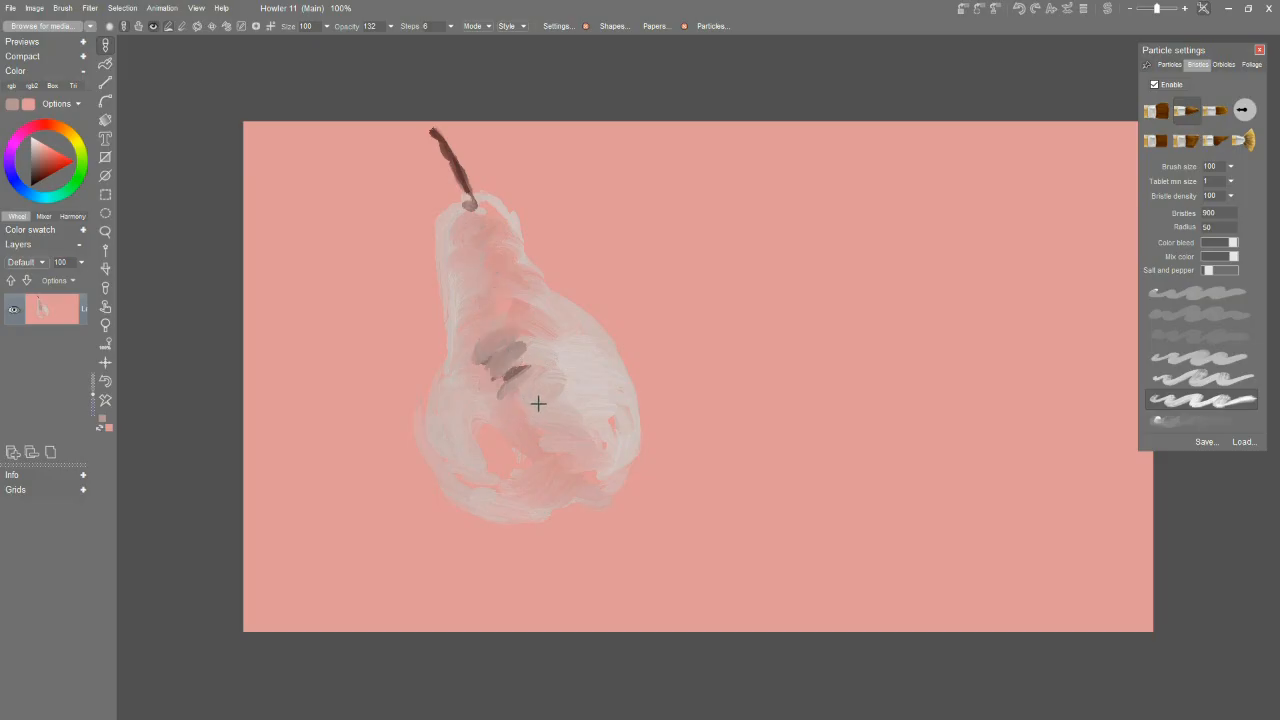
pyautogui.hotkey('ctrl', 'z')
pyautogui.hotkey('ctrl', 'z')
pyautogui.hotkey('ctrl', 'z')
pyautogui.hotkey('ctrl', 'z')
pyautogui.hotkey('ctrl', 'z')
# Choose a medium warm red and paint a shading patch down the centre of the pear's neck.
pyautogui.moveTo(48, 161); pyautogui.dragTo(50, 151)
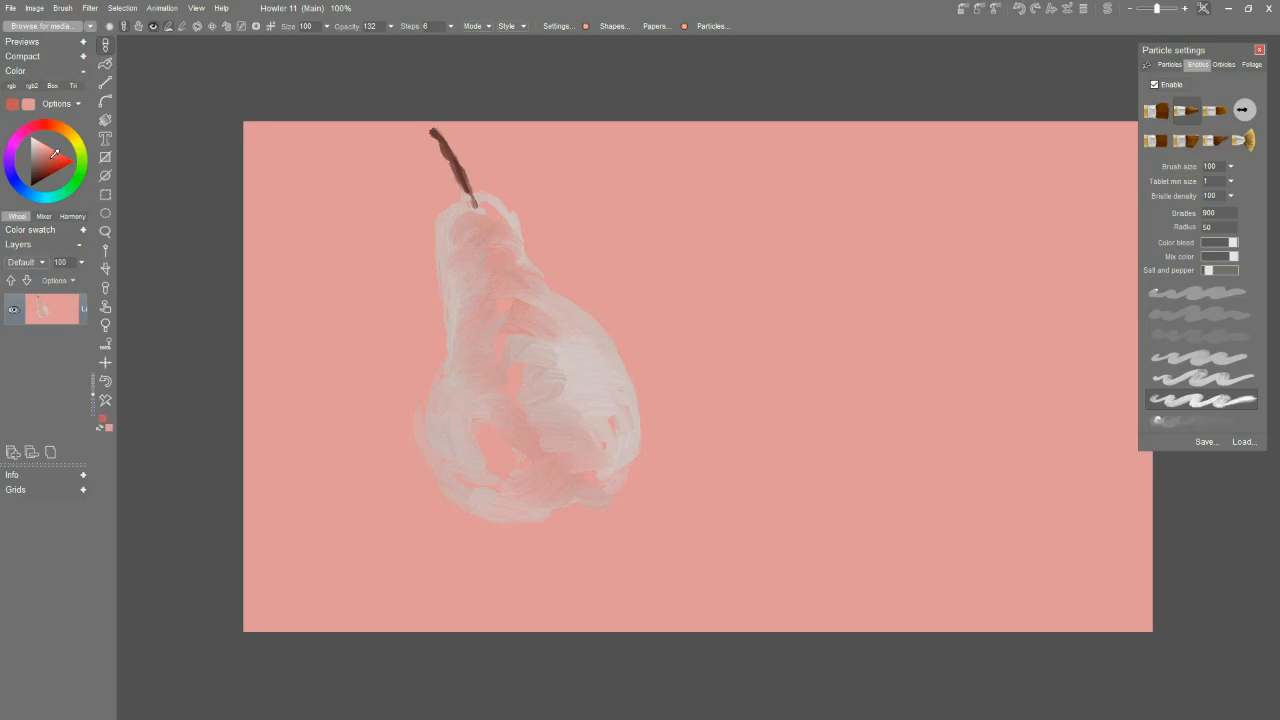
pyautogui.moveTo(500, 300); pyautogui.dragTo(480, 318)
pyautogui.click(52, 149)
pyautogui.moveTo(480, 306); pyautogui.dragTo(486, 232)
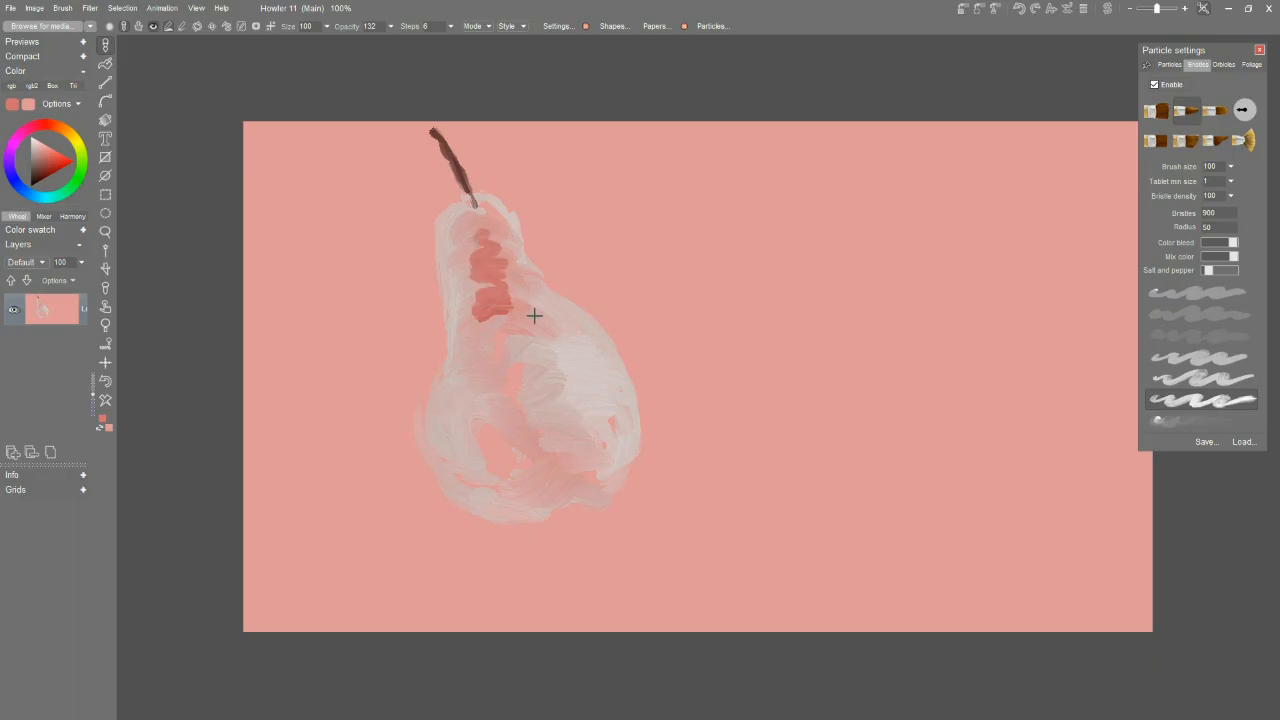
# Try extending the red shading from the neck into the pear's belly and undo those strokes.
pyautogui.moveTo(508, 322)
pyautogui.mouseDown()
pyautogui.moveTo(483, 389)
pyautogui.moveTo(505, 382)
pyautogui.moveTo(508, 419)
pyautogui.moveTo(494, 415)
pyautogui.moveTo(502, 406)
pyautogui.moveTo(516, 451)
pyautogui.mouseUp()
pyautogui.hotkey('ctrl', 'z')
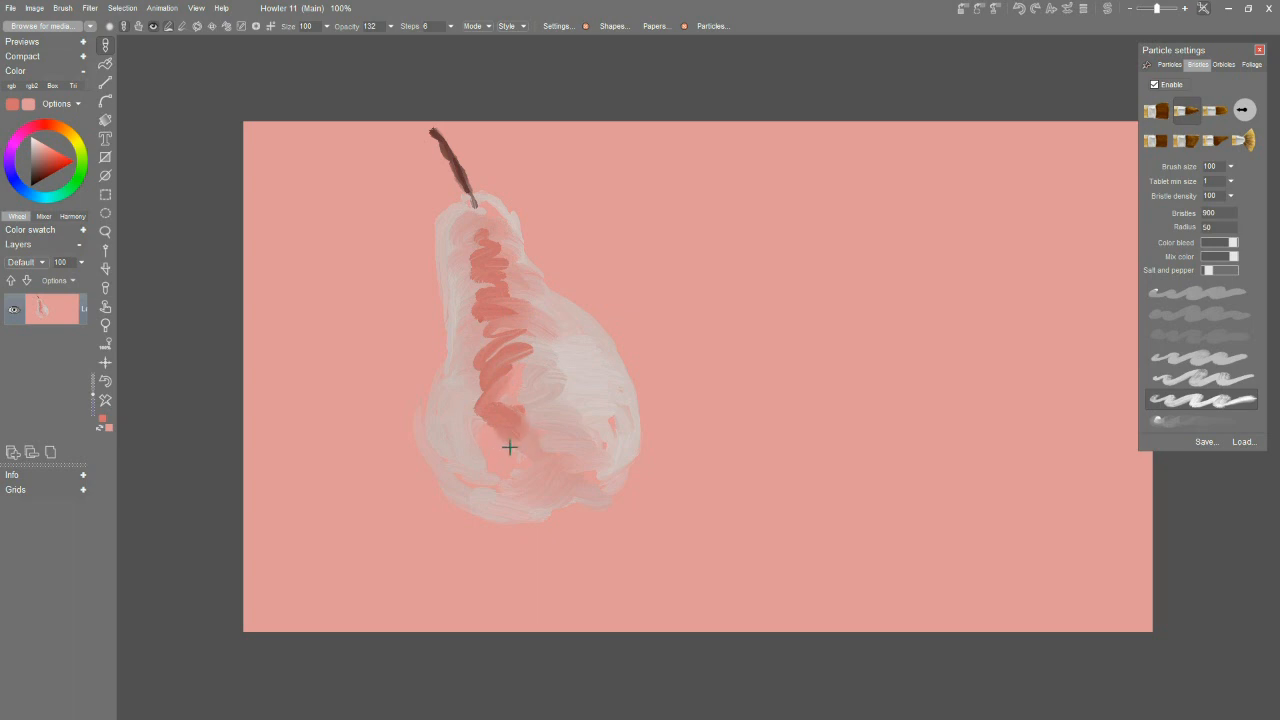
pyautogui.hotkey('ctrl', 'z')
pyautogui.hotkey('ctrl', 'z')
pyautogui.hotkey('ctrl', 'z')
# Add red patches on the pear's lower belly and blend muted pink tones through the middle up to the neck's top.
pyautogui.moveTo(484, 432)
pyautogui.mouseDown()
pyautogui.moveTo(496, 462)
pyautogui.moveTo(476, 432)
pyautogui.moveTo(510, 464)
pyautogui.moveTo(512, 440)
pyautogui.mouseUp()
pyautogui.moveTo(496, 387); pyautogui.dragTo(504, 395)
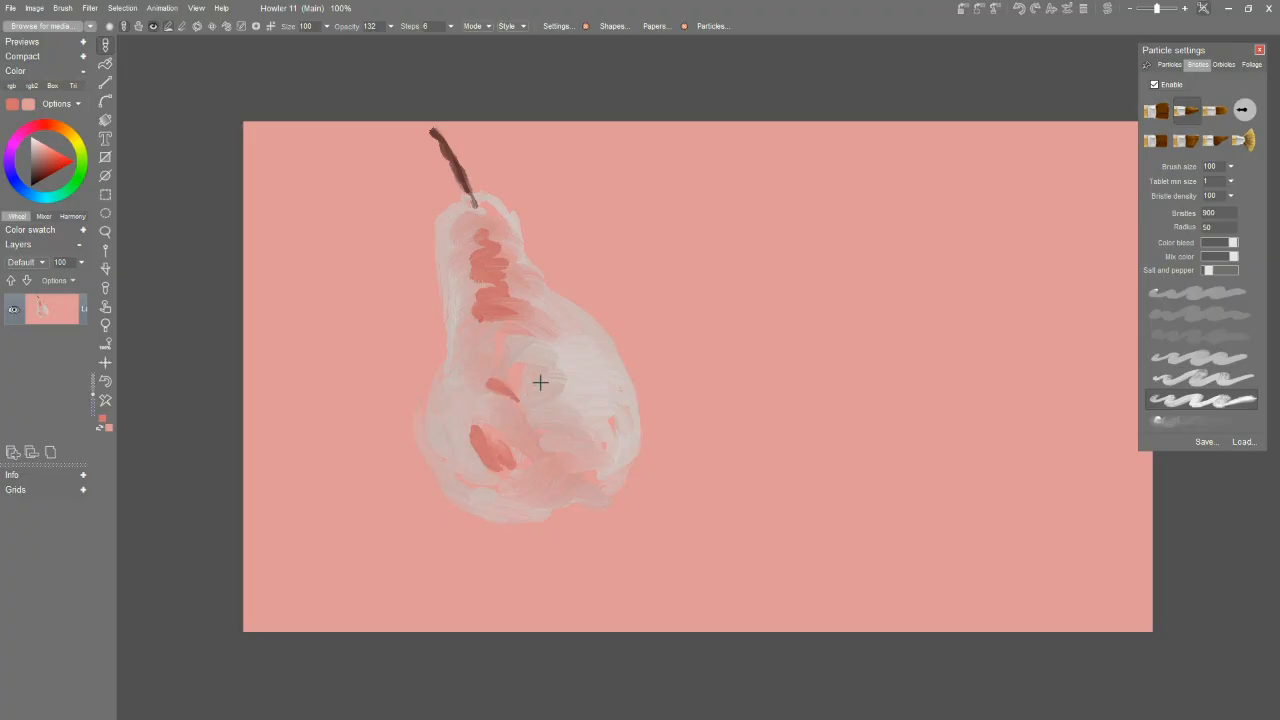
pyautogui.moveTo(534, 338)
pyautogui.mouseDown()
pyautogui.moveTo(520, 328)
pyautogui.moveTo(488, 325)
pyautogui.moveTo(543, 336)
pyautogui.moveTo(545, 388)
pyautogui.moveTo(535, 403)
pyautogui.moveTo(510, 397)
pyautogui.moveTo(557, 437)
pyautogui.moveTo(574, 419)
pyautogui.moveTo(577, 466)
pyautogui.moveTo(566, 467)
pyautogui.moveTo(581, 453)
pyautogui.moveTo(554, 361)
pyautogui.moveTo(463, 384)
pyautogui.moveTo(483, 362)
pyautogui.moveTo(464, 350)
pyautogui.moveTo(455, 301)
pyautogui.moveTo(472, 267)
pyautogui.moveTo(465, 214)
pyautogui.moveTo(503, 225)
pyautogui.moveTo(459, 206)
pyautogui.moveTo(430, 125)
pyautogui.moveTo(478, 195)
pyautogui.mouseUp()
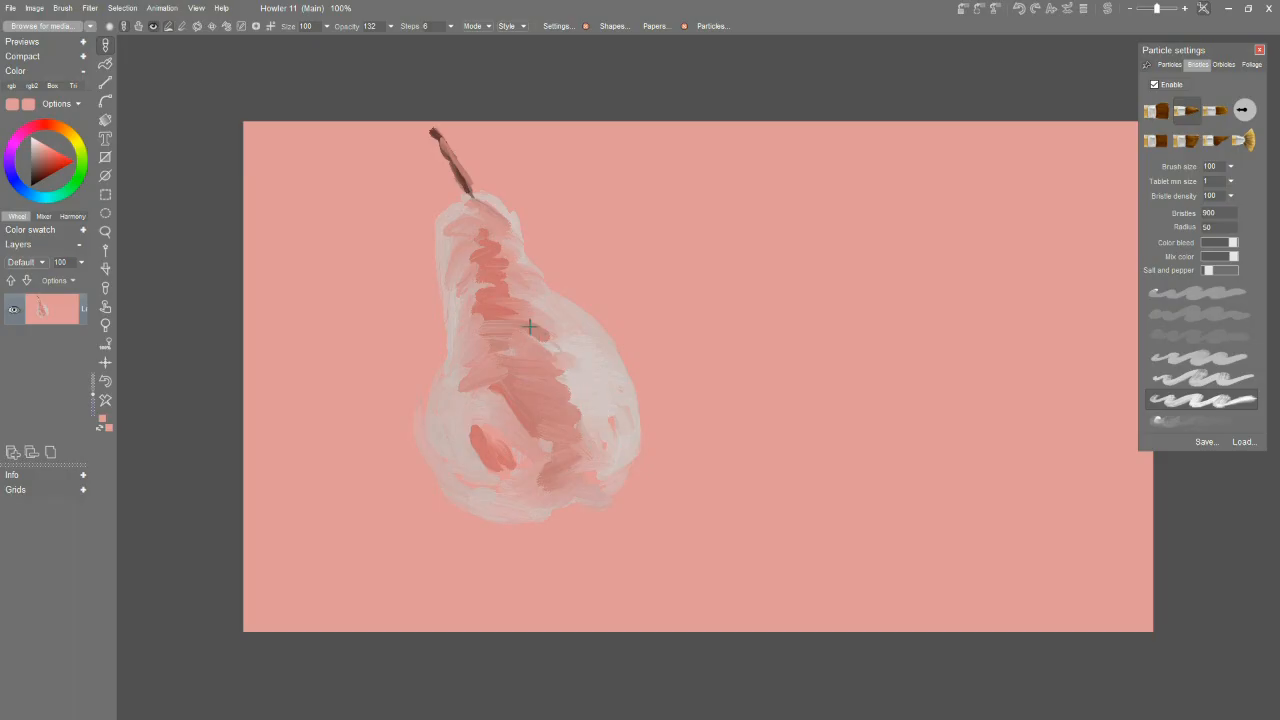
# Add muted pink strokes along the pear's right shoulder and at the lower right of its belly.
pyautogui.moveTo(534, 289); pyautogui.dragTo(596, 352)
pyautogui.moveTo(606, 445)
pyautogui.mouseDown()
pyautogui.moveTo(606, 466)
pyautogui.moveTo(620, 460)
pyautogui.mouseUp()
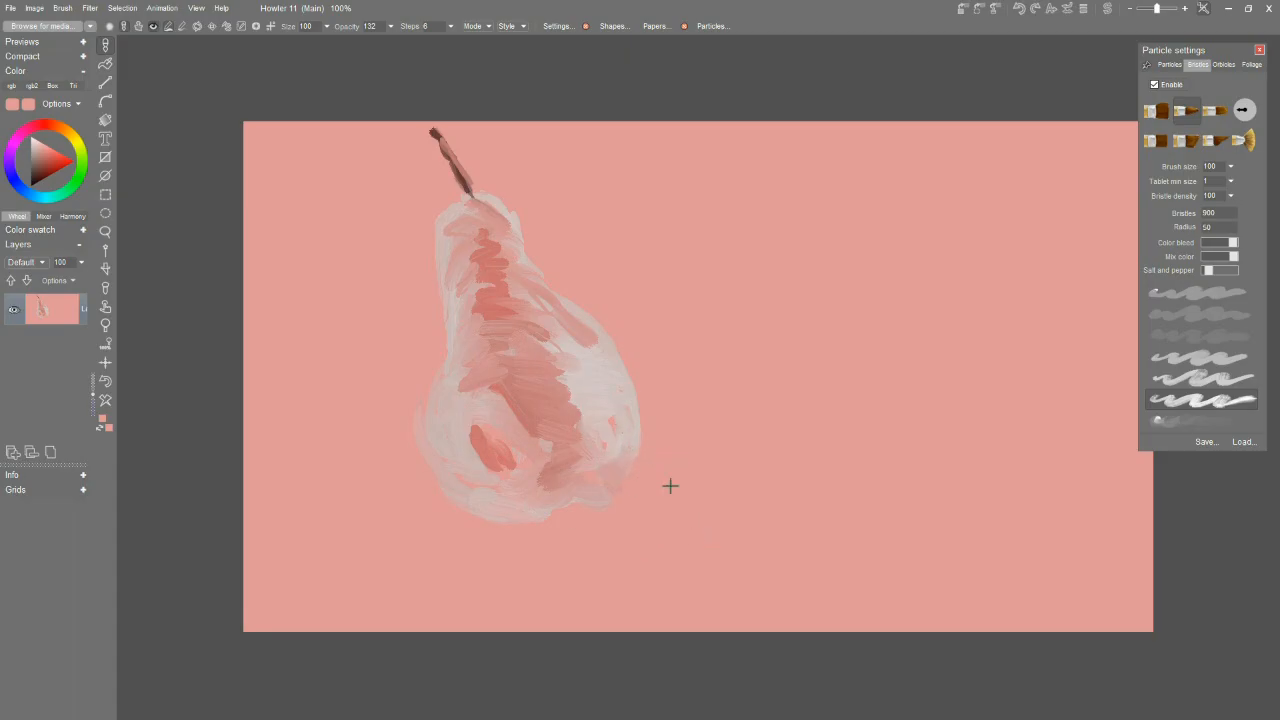
# Choose a dark reddish brown and paint the shadow side of a second, lying pear beside the first one.
pyautogui.click(42, 176)
pyautogui.moveTo(667, 428)
pyautogui.mouseDown()
pyautogui.moveTo(658, 500)
pyautogui.moveTo(719, 562)
pyautogui.moveTo(695, 557)
pyautogui.moveTo(822, 597)
pyautogui.moveTo(910, 578)
pyautogui.moveTo(868, 599)
pyautogui.moveTo(890, 597)
pyautogui.moveTo(875, 548)
pyautogui.mouseUp()
pyautogui.moveTo(676, 414)
pyautogui.mouseDown()
pyautogui.moveTo(656, 465)
pyautogui.moveTo(722, 544)
pyautogui.moveTo(757, 506)
pyautogui.moveTo(877, 537)
pyautogui.moveTo(829, 513)
pyautogui.mouseUp()
pyautogui.moveTo(686, 466)
pyautogui.mouseDown()
pyautogui.moveTo(687, 419)
pyautogui.moveTo(770, 392)
pyautogui.mouseUp()
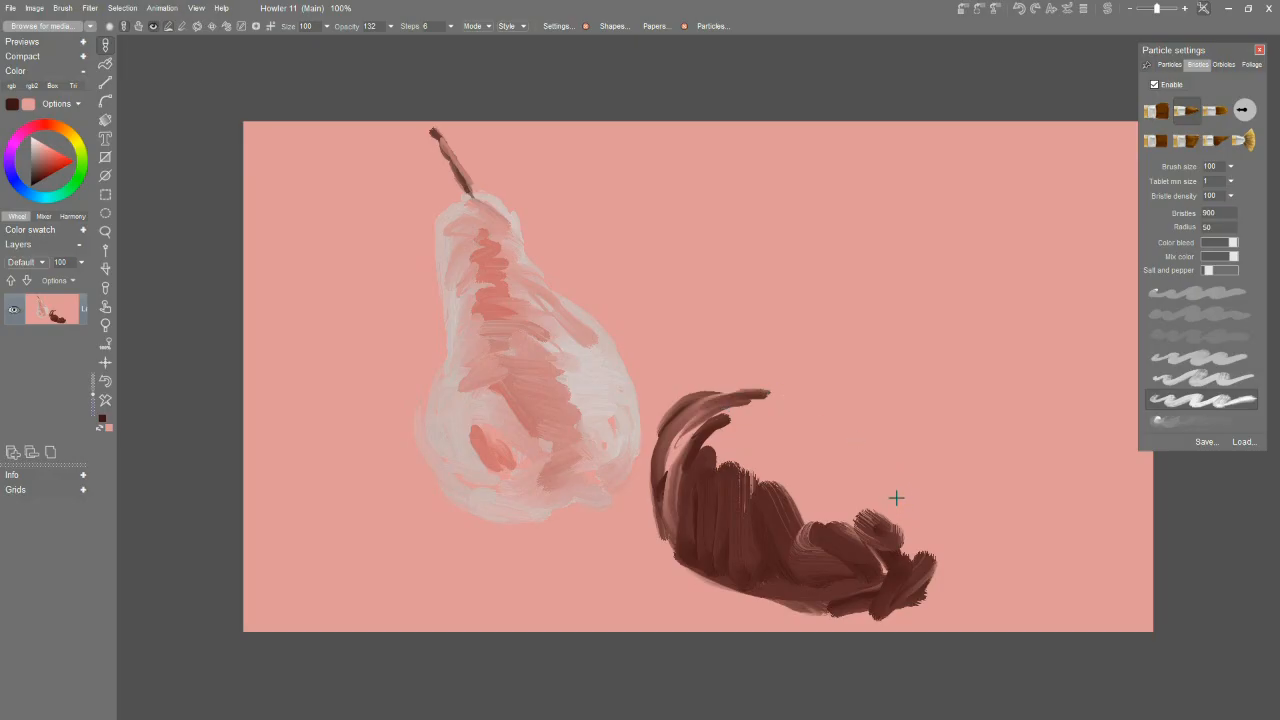
# Paint the lying pear's dark stem hollow and thin stem, and strengthen its lower contour in dark brown.
pyautogui.moveTo(896, 483)
pyautogui.mouseDown()
pyautogui.moveTo(929, 474)
pyautogui.moveTo(905, 497)
pyautogui.moveTo(948, 484)
pyautogui.moveTo(912, 506)
pyautogui.moveTo(918, 520)
pyautogui.moveTo(990, 535)
pyautogui.mouseUp()
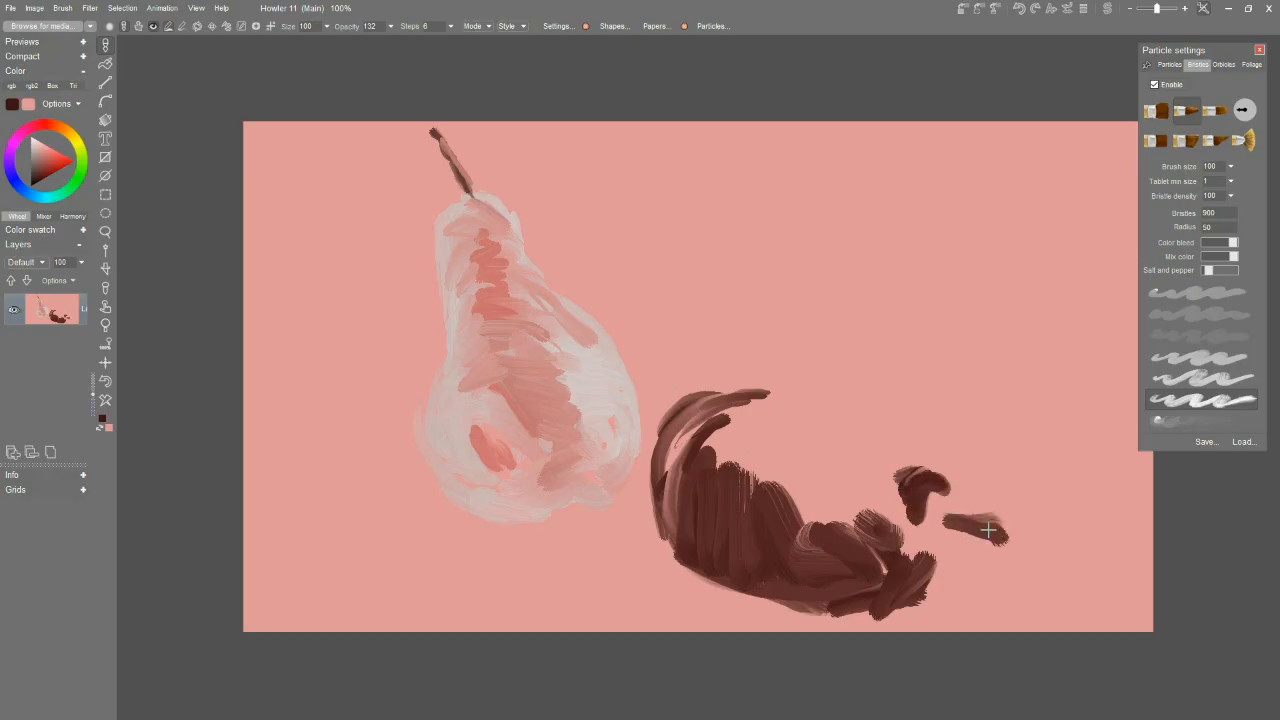
pyautogui.hotkey('ctrl', 'z')
pyautogui.moveTo(939, 513); pyautogui.dragTo(1018, 548)
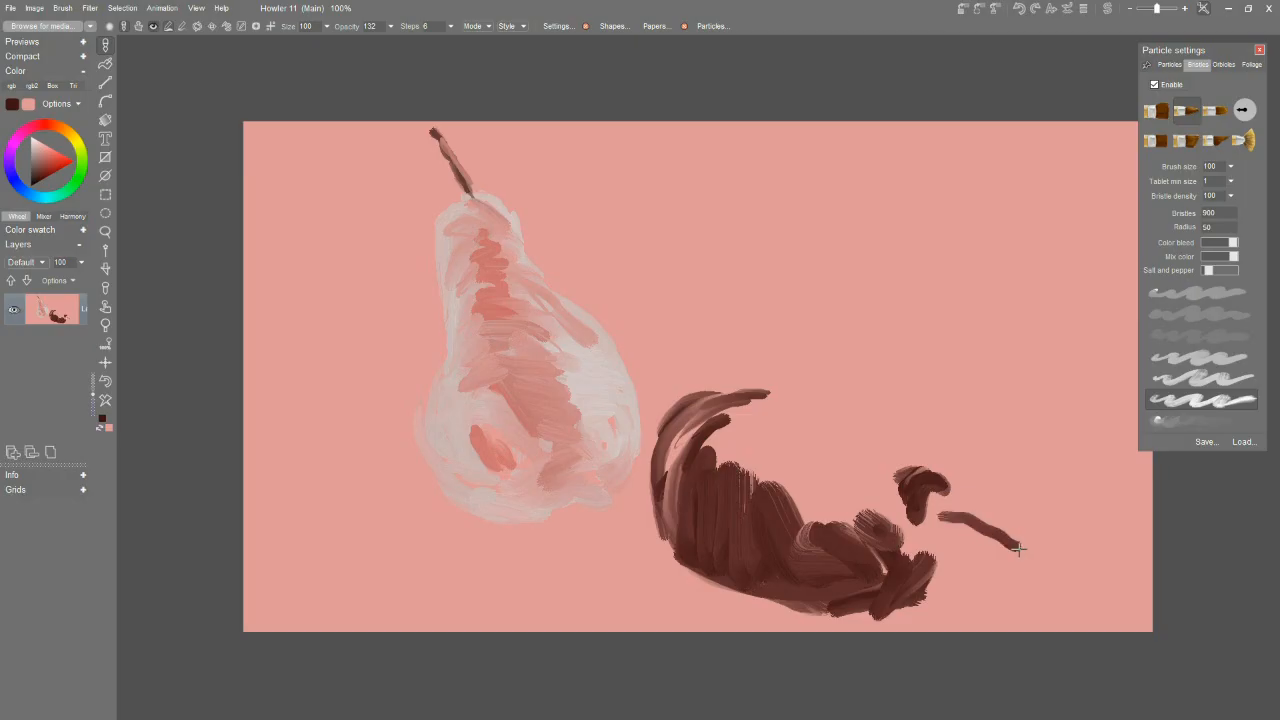
pyautogui.moveTo(950, 517)
pyautogui.mouseDown()
pyautogui.moveTo(1019, 547)
pyautogui.moveTo(958, 577)
pyautogui.mouseUp()
pyautogui.moveTo(897, 610)
pyautogui.mouseDown()
pyautogui.moveTo(949, 588)
pyautogui.moveTo(834, 601)
pyautogui.moveTo(775, 571)
pyautogui.moveTo(730, 595)
pyautogui.moveTo(684, 568)
pyautogui.moveTo(831, 595)
pyautogui.moveTo(772, 599)
pyautogui.moveTo(900, 595)
pyautogui.mouseUp()
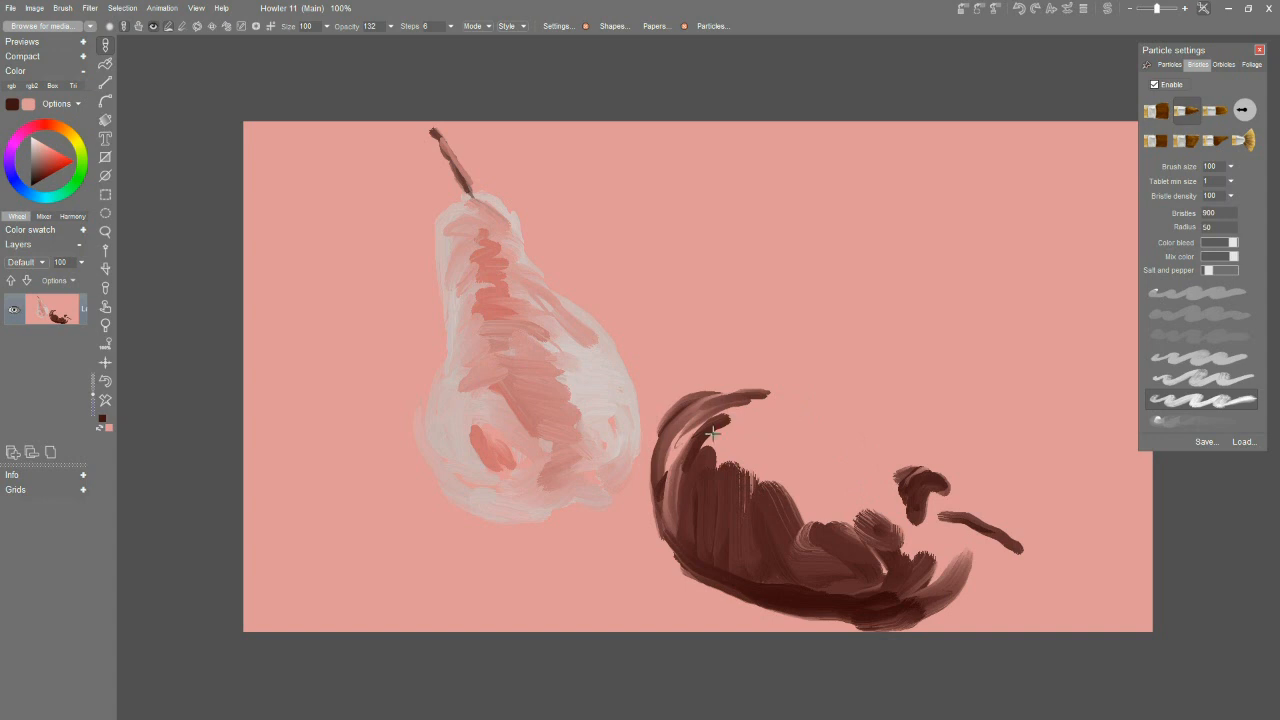
# Sample a lighter brown from the lying pear and paint mid-tone strokes over its upper body and top edge.
pyautogui.click(721, 397)
pyautogui.moveTo(810, 412)
pyautogui.mouseDown()
pyautogui.moveTo(767, 432)
pyautogui.moveTo(846, 450)
pyautogui.moveTo(783, 467)
pyautogui.moveTo(851, 487)
pyautogui.moveTo(799, 442)
pyautogui.moveTo(758, 440)
pyautogui.moveTo(739, 420)
pyautogui.moveTo(822, 404)
pyautogui.moveTo(755, 395)
pyautogui.moveTo(716, 409)
pyautogui.moveTo(726, 404)
pyautogui.moveTo(708, 396)
pyautogui.moveTo(733, 383)
pyautogui.moveTo(691, 404)
pyautogui.moveTo(771, 378)
pyautogui.moveTo(841, 393)
pyautogui.mouseUp()
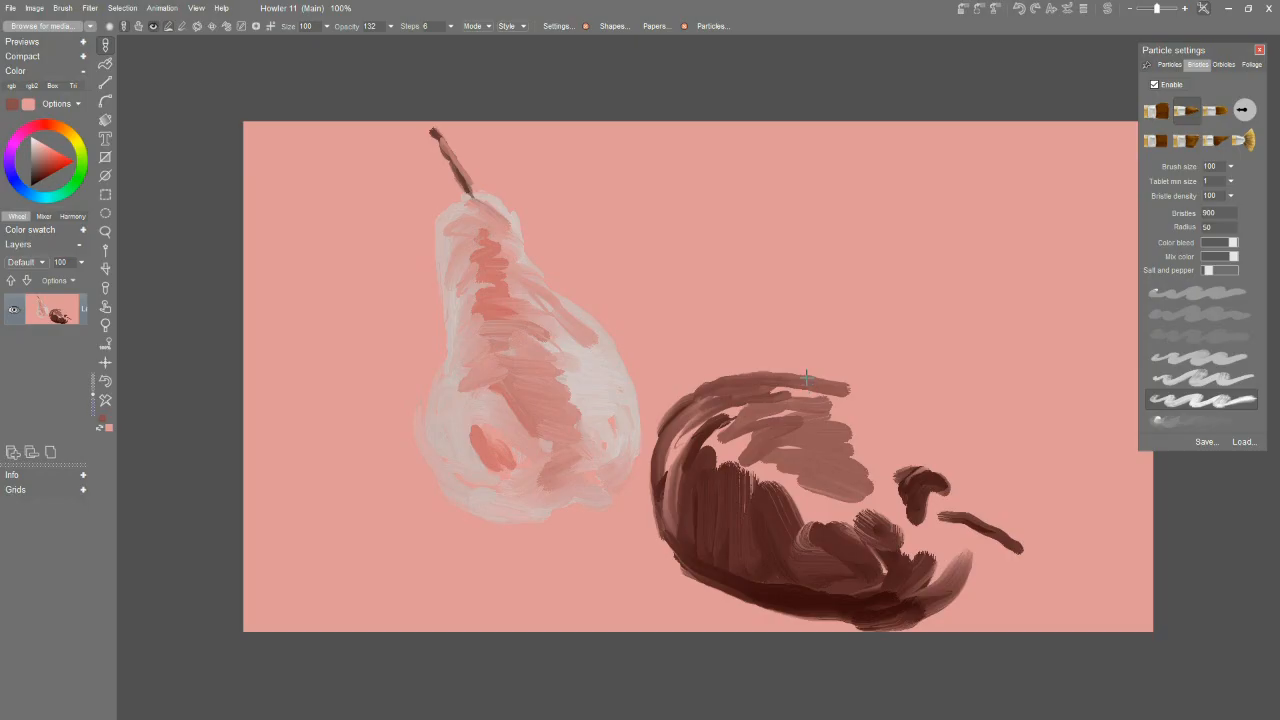
# Choose a pinkish white and paint highlights along the lying pear's upper edge and around its stem hollow.
pyautogui.click(604, 382)
pyautogui.moveTo(873, 398); pyautogui.dragTo(851, 395)
pyautogui.moveTo(47, 160); pyautogui.dragTo(38, 138)
pyautogui.moveTo(870, 395); pyautogui.dragTo(952, 440)
pyautogui.moveTo(984, 483)
pyautogui.mouseDown()
pyautogui.moveTo(988, 505)
pyautogui.moveTo(956, 443)
pyautogui.moveTo(823, 380)
pyautogui.moveTo(762, 371)
pyautogui.mouseUp()
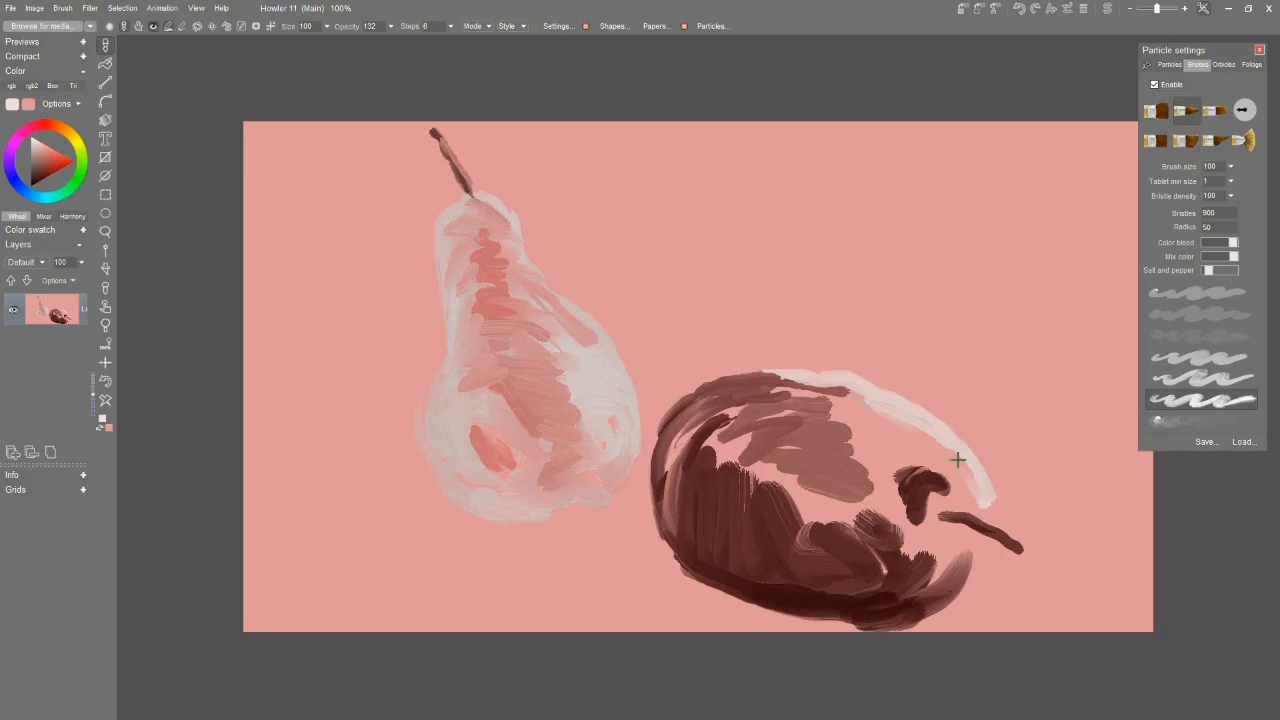
pyautogui.moveTo(965, 542)
pyautogui.mouseDown()
pyautogui.moveTo(908, 551)
pyautogui.moveTo(955, 548)
pyautogui.moveTo(912, 567)
pyautogui.moveTo(893, 545)
pyautogui.moveTo(908, 543)
pyautogui.moveTo(913, 519)
pyautogui.moveTo(957, 553)
pyautogui.moveTo(956, 525)
pyautogui.moveTo(970, 534)
pyautogui.moveTo(955, 568)
pyautogui.mouseUp()
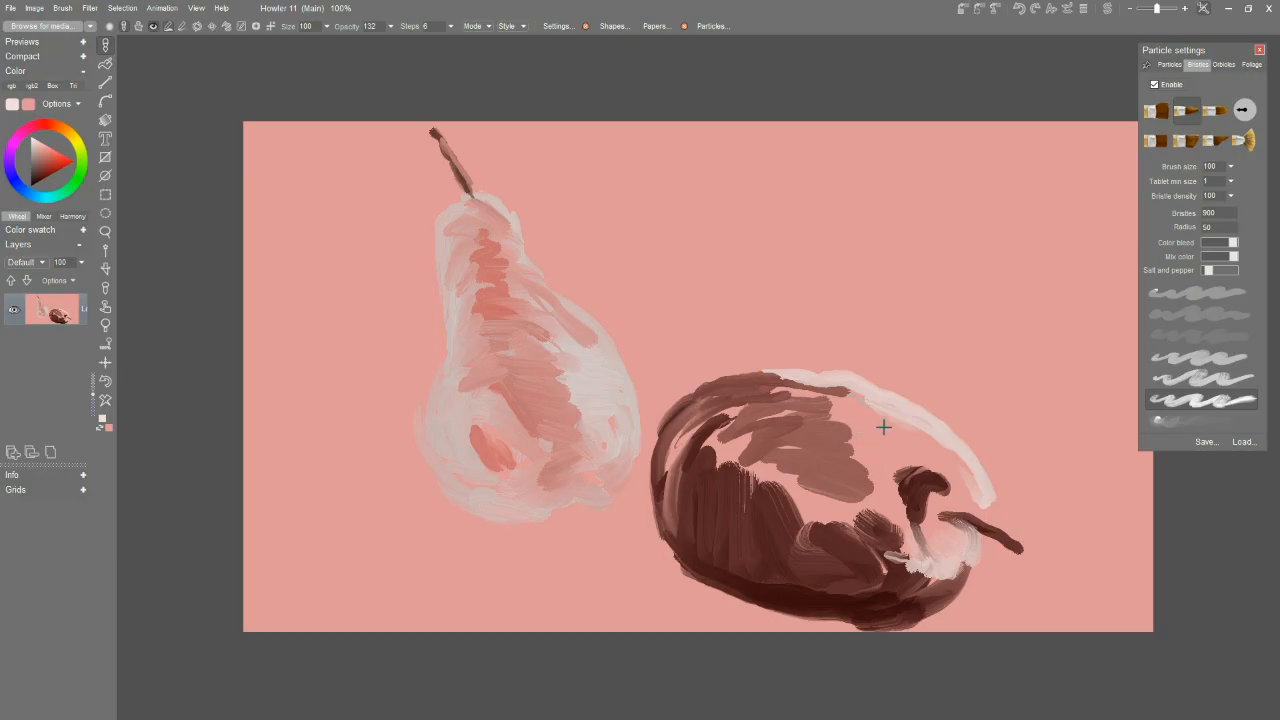
pyautogui.moveTo(838, 400)
pyautogui.mouseDown()
pyautogui.moveTo(750, 374)
pyautogui.moveTo(761, 374)
pyautogui.moveTo(700, 385)
pyautogui.mouseUp()
pyautogui.moveTo(878, 425)
pyautogui.mouseDown()
pyautogui.moveTo(959, 463)
pyautogui.moveTo(927, 447)
pyautogui.moveTo(940, 456)
pyautogui.moveTo(895, 498)
pyautogui.moveTo(910, 510)
pyautogui.moveTo(904, 526)
pyautogui.moveTo(879, 501)
pyautogui.moveTo(898, 476)
pyautogui.moveTo(941, 468)
pyautogui.moveTo(975, 505)
pyautogui.mouseUp()
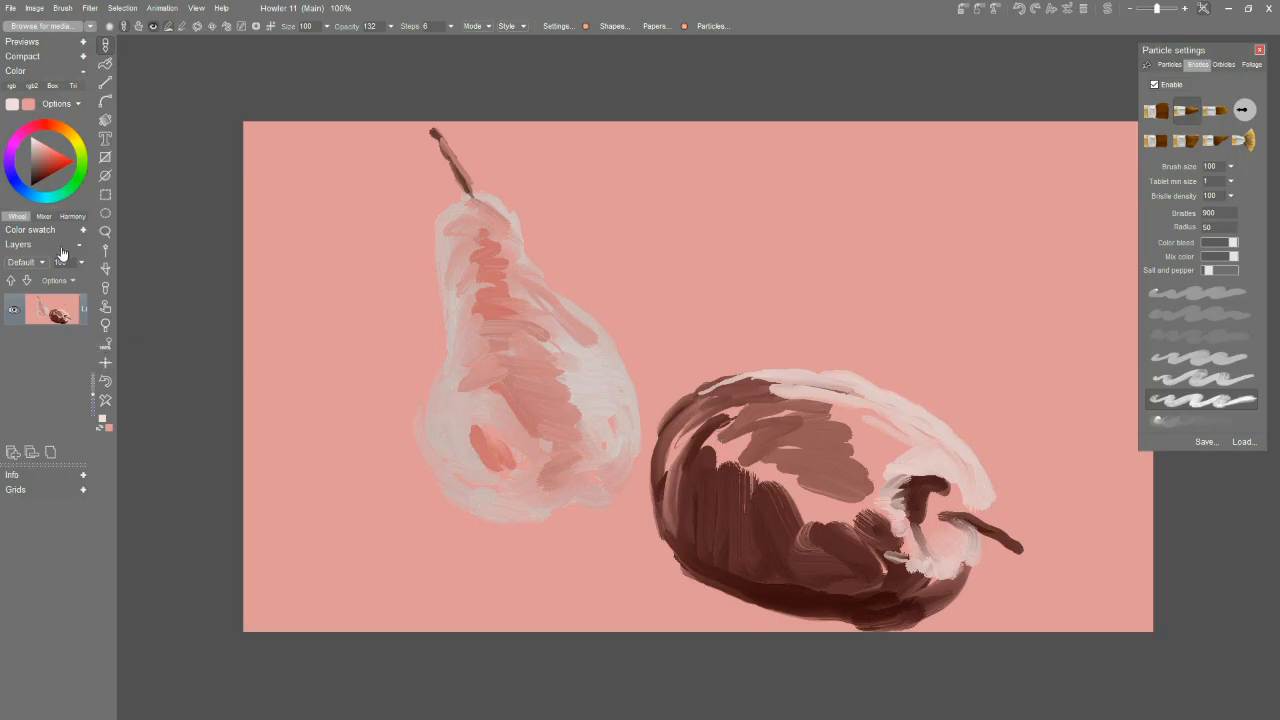
# Sample a light pink and work it over the lying pear's upper body and into its shadow, changing the bristle preset.
pyautogui.click(892, 422)
pyautogui.moveTo(805, 398)
pyautogui.mouseDown()
pyautogui.moveTo(772, 408)
pyautogui.moveTo(781, 420)
pyautogui.moveTo(841, 420)
pyautogui.moveTo(857, 442)
pyautogui.moveTo(835, 423)
pyautogui.moveTo(844, 417)
pyautogui.moveTo(765, 400)
pyautogui.moveTo(811, 397)
pyautogui.moveTo(718, 410)
pyautogui.mouseUp()
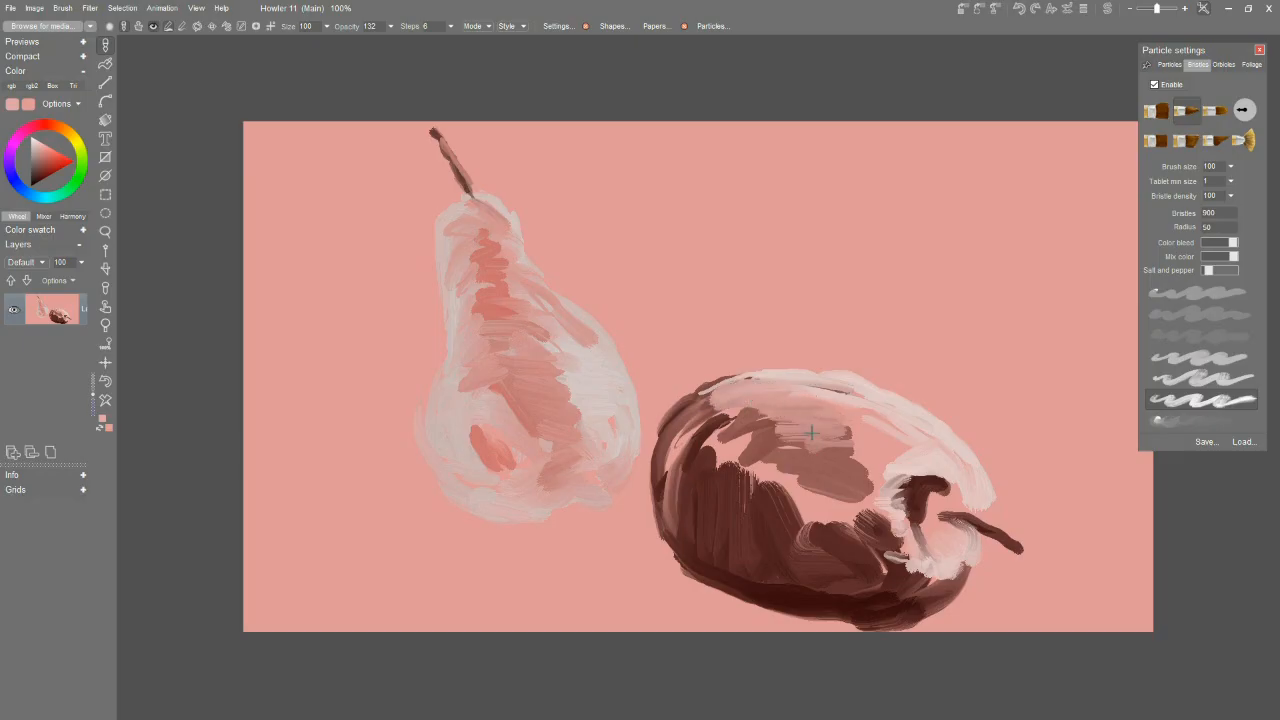
pyautogui.moveTo(731, 487)
pyautogui.mouseDown()
pyautogui.moveTo(735, 518)
pyautogui.moveTo(748, 472)
pyautogui.moveTo(716, 478)
pyautogui.moveTo(706, 455)
pyautogui.mouseUp()
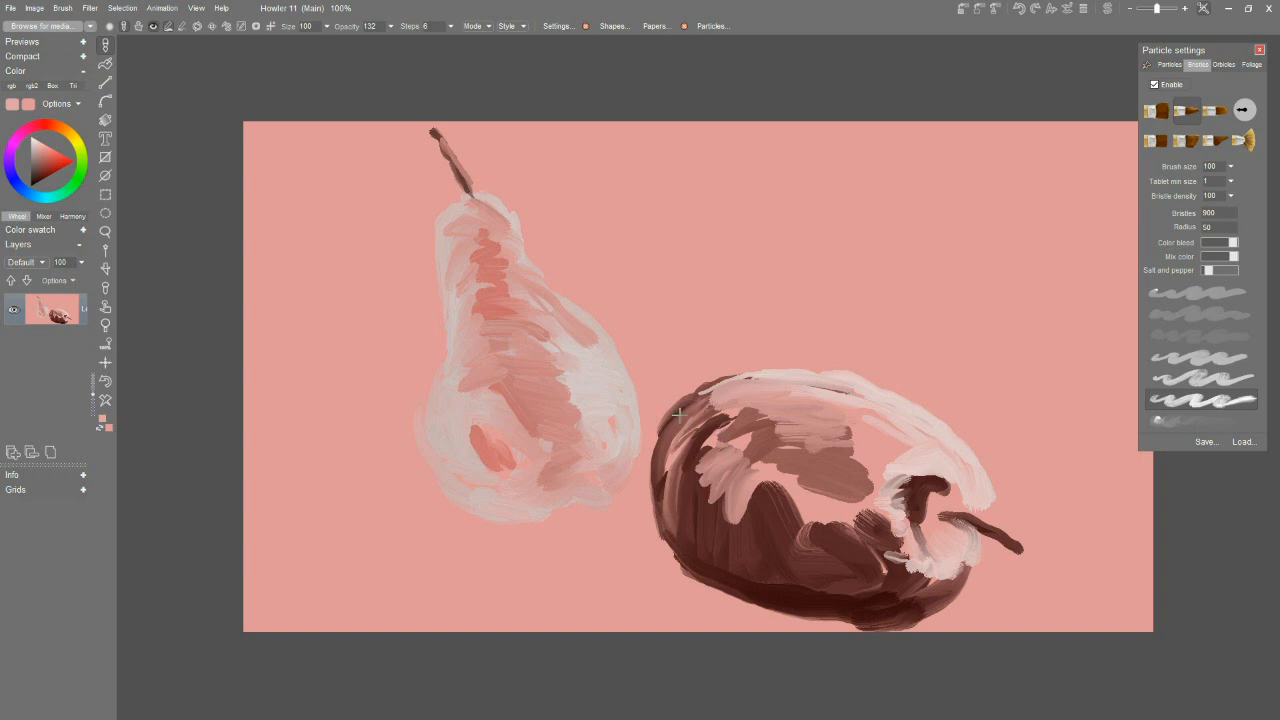
pyautogui.moveTo(769, 496)
pyautogui.mouseDown()
pyautogui.moveTo(807, 485)
pyautogui.moveTo(765, 515)
pyautogui.moveTo(808, 500)
pyautogui.mouseUp()
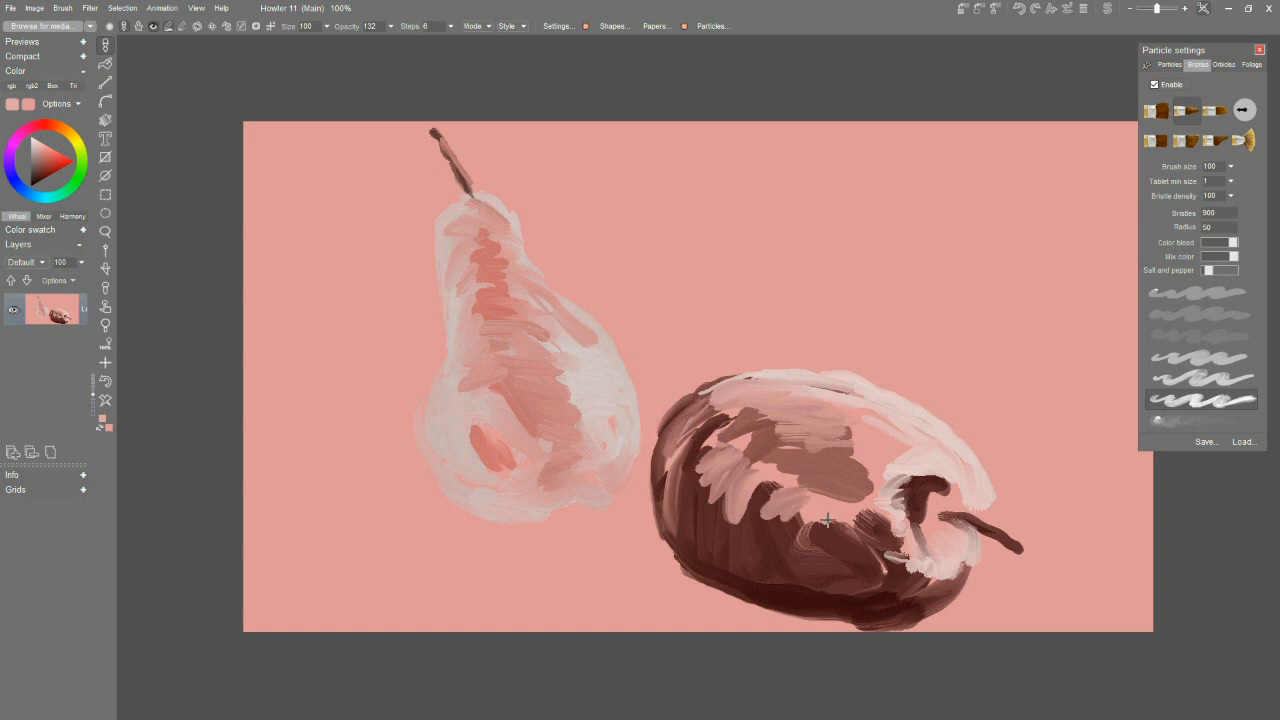
pyautogui.click(1200, 357)
pyautogui.moveTo(817, 513)
pyautogui.mouseDown()
pyautogui.moveTo(862, 545)
pyautogui.moveTo(912, 465)
pyautogui.moveTo(905, 427)
pyautogui.moveTo(785, 400)
pyautogui.moveTo(797, 380)
pyautogui.moveTo(699, 424)
pyautogui.moveTo(720, 382)
pyautogui.moveTo(775, 410)
pyautogui.moveTo(730, 430)
pyautogui.moveTo(762, 460)
pyautogui.moveTo(825, 485)
pyautogui.moveTo(871, 457)
pyautogui.moveTo(741, 496)
pyautogui.mouseUp()
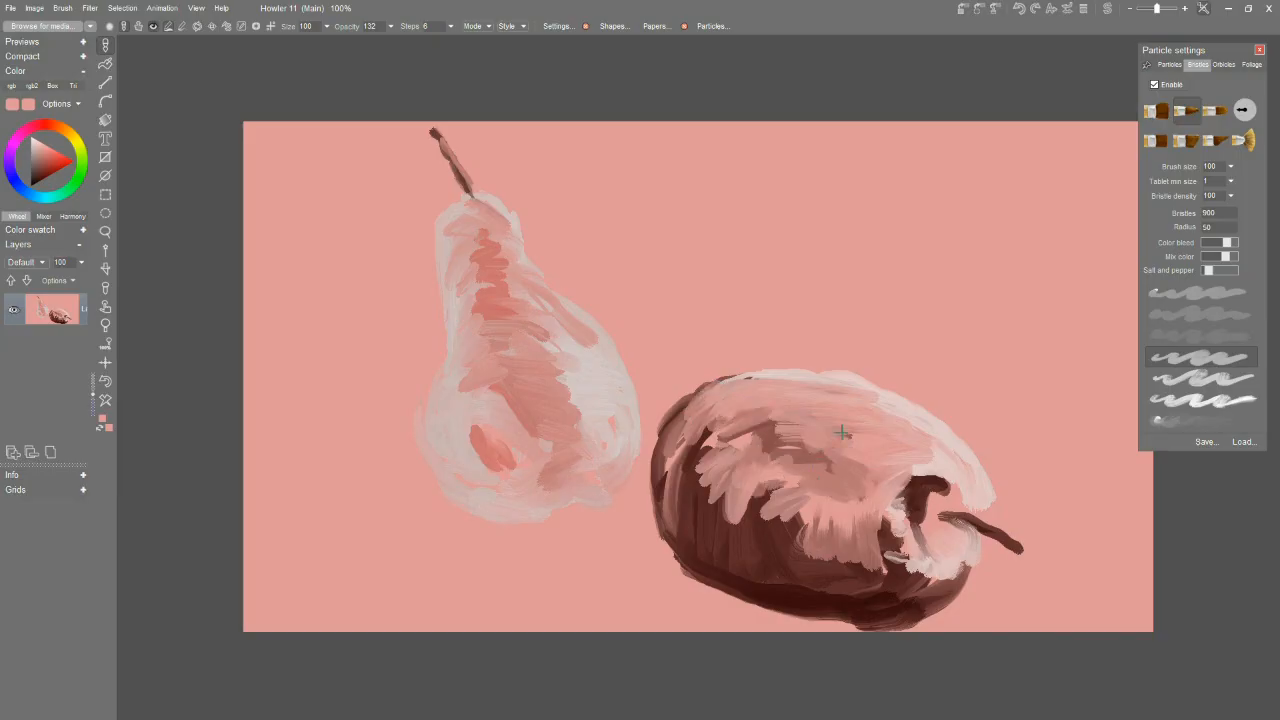
# Switch to a softer bristle preset and blend the tones on the lying pear and the upright pear's right side.
pyautogui.click(1150, 314)
pyautogui.moveTo(795, 532)
pyautogui.mouseDown()
pyautogui.moveTo(684, 523)
pyautogui.moveTo(681, 478)
pyautogui.moveTo(706, 432)
pyautogui.moveTo(695, 496)
pyautogui.moveTo(819, 562)
pyautogui.moveTo(887, 536)
pyautogui.moveTo(881, 565)
pyautogui.moveTo(905, 593)
pyautogui.moveTo(934, 585)
pyautogui.moveTo(925, 506)
pyautogui.moveTo(936, 526)
pyautogui.moveTo(952, 498)
pyautogui.mouseUp()
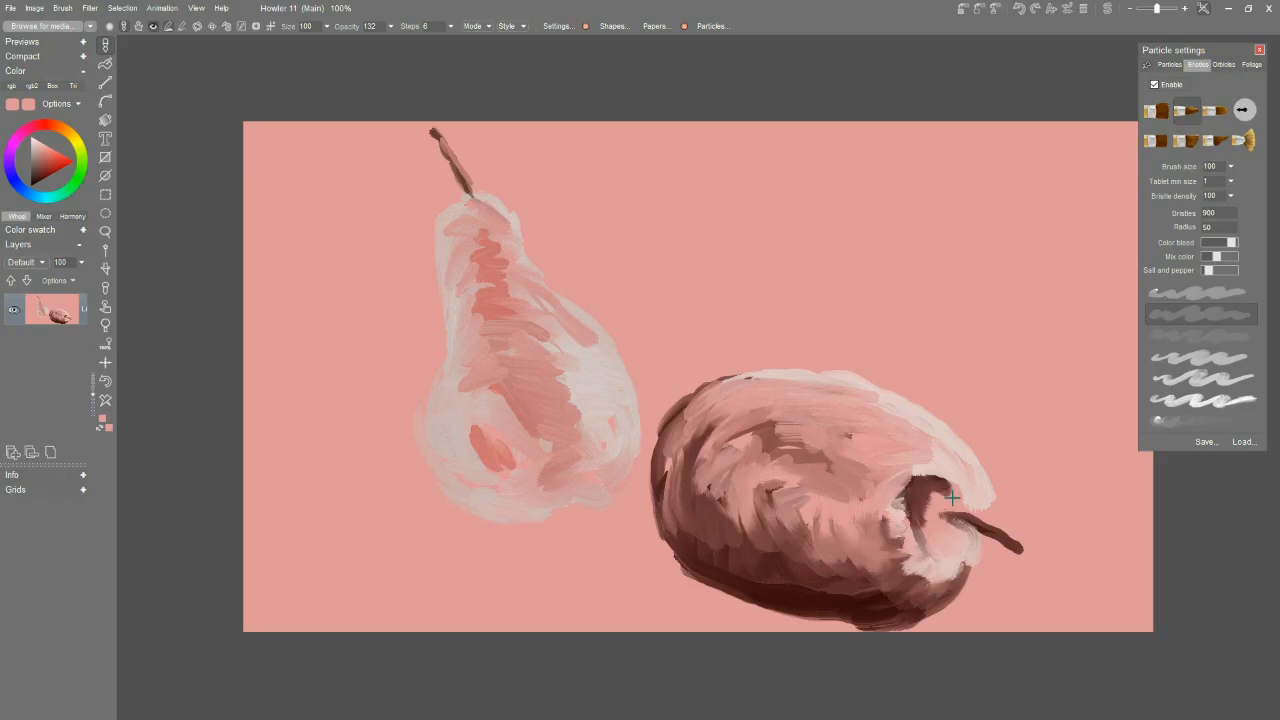
pyautogui.moveTo(882, 404)
pyautogui.mouseDown()
pyautogui.moveTo(716, 411)
pyautogui.moveTo(778, 381)
pyautogui.moveTo(709, 453)
pyautogui.mouseUp()
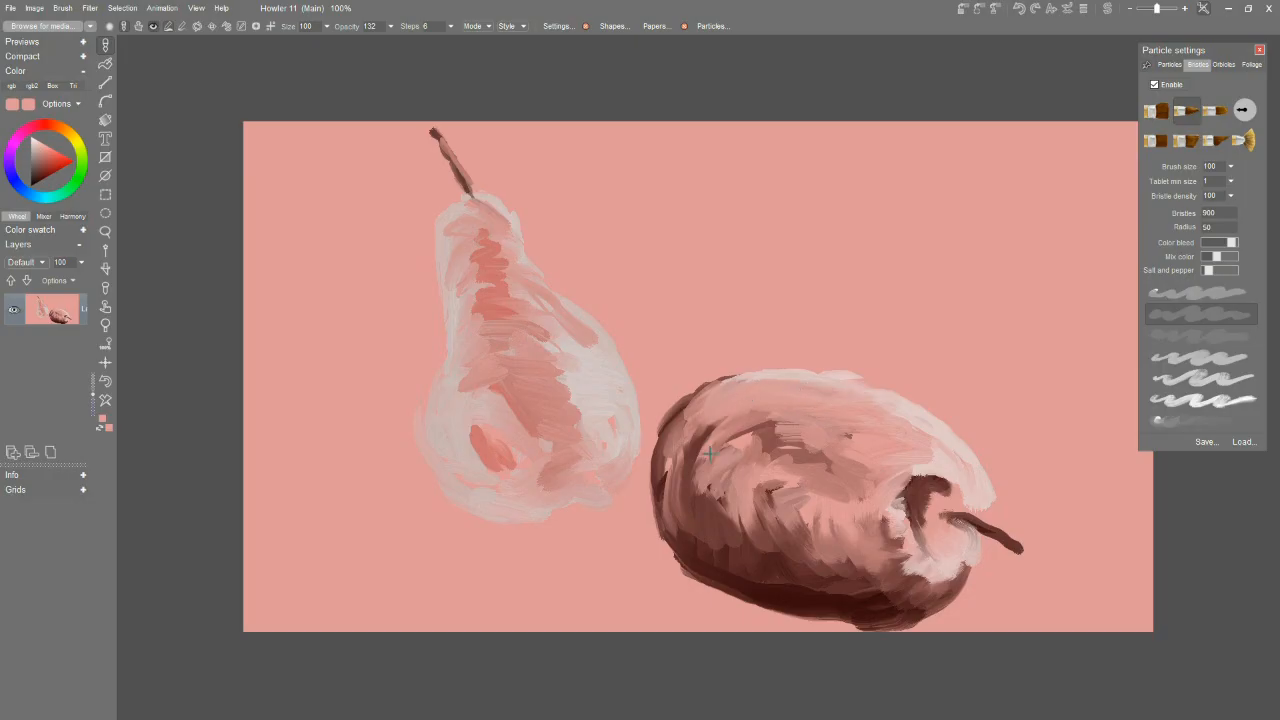
pyautogui.moveTo(587, 407)
pyautogui.mouseDown()
pyautogui.moveTo(547, 397)
pyautogui.moveTo(581, 370)
pyautogui.moveTo(548, 317)
pyautogui.mouseUp()
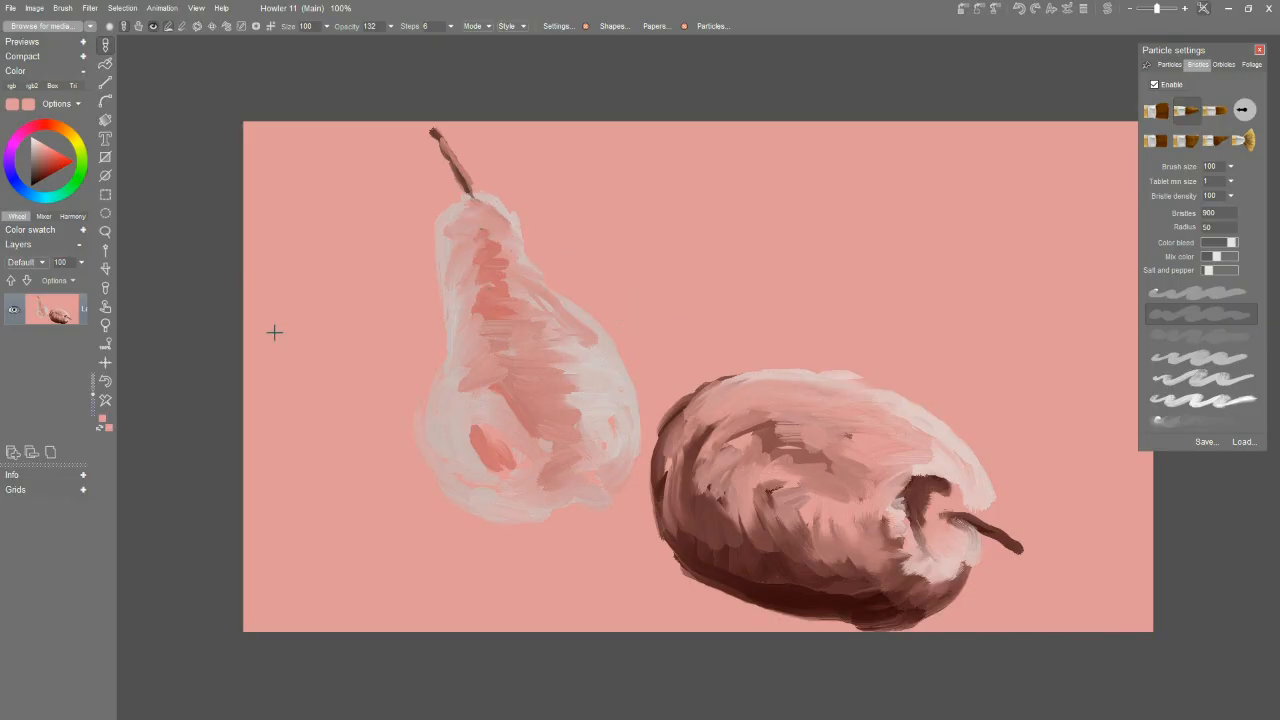
# Choose near-white and paint the highlighted right side of a third, upright pear behind the lying one.
pyautogui.click(37, 133)
pyautogui.click(1203, 378)
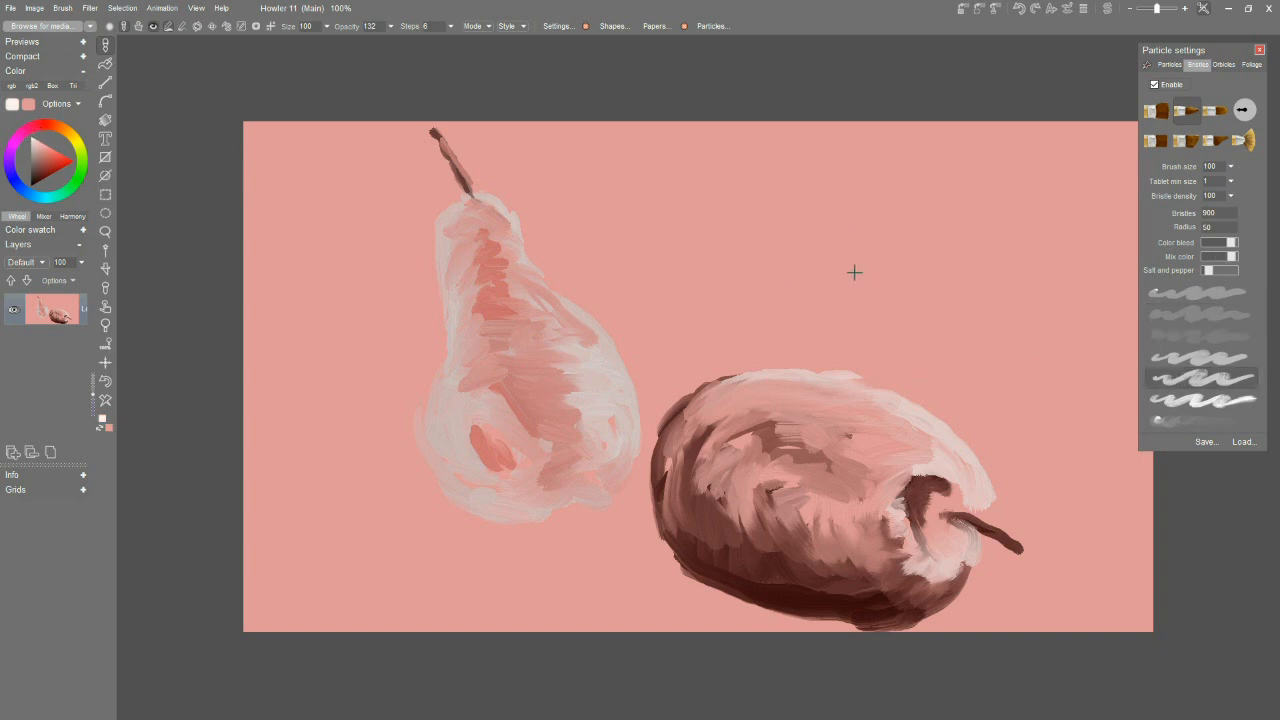
pyautogui.moveTo(844, 194)
pyautogui.mouseDown()
pyautogui.moveTo(869, 242)
pyautogui.moveTo(853, 219)
pyautogui.moveTo(961, 312)
pyautogui.moveTo(982, 388)
pyautogui.moveTo(980, 364)
pyautogui.moveTo(975, 401)
pyautogui.moveTo(977, 342)
pyautogui.moveTo(864, 285)
pyautogui.moveTo(884, 274)
pyautogui.moveTo(820, 287)
pyautogui.mouseUp()
pyautogui.click(1203, 357)
pyautogui.moveTo(923, 291)
pyautogui.mouseDown()
pyautogui.moveTo(852, 265)
pyautogui.moveTo(853, 227)
pyautogui.moveTo(816, 169)
pyautogui.mouseUp()
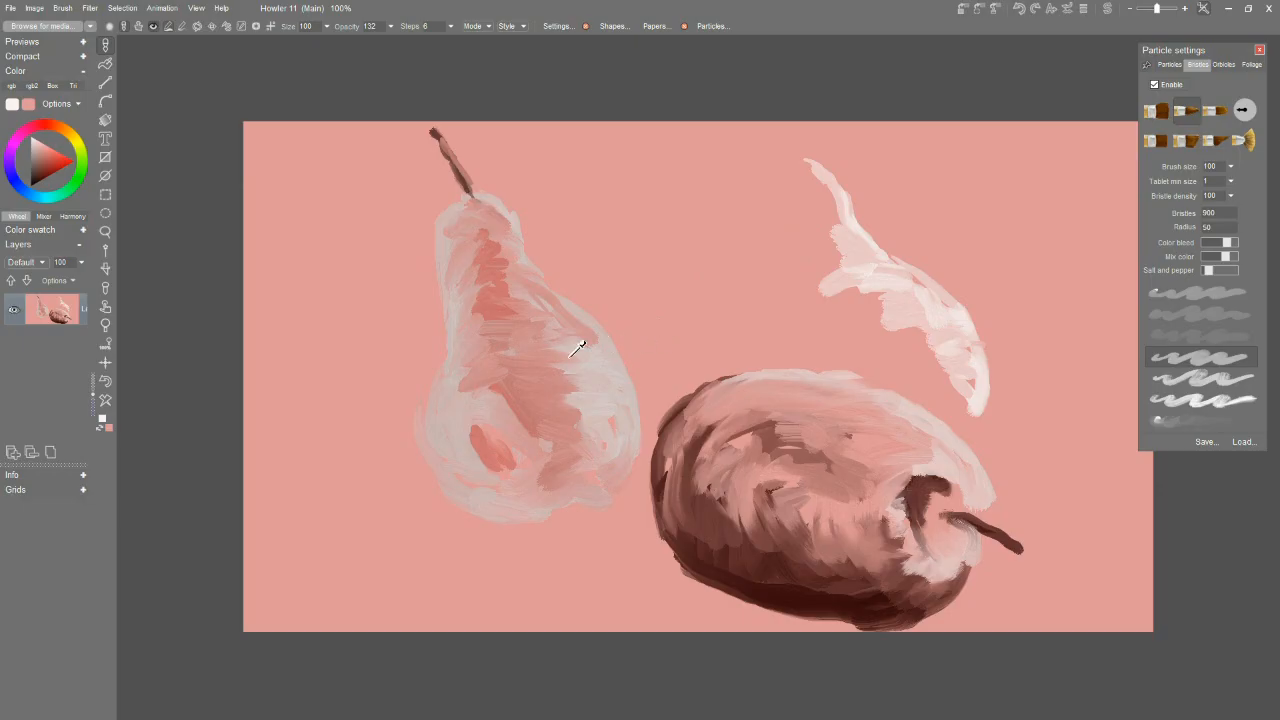
# Sample muted pinks and fill the third pear's body, shaded left side and stem.
pyautogui.click(459, 391)
pyautogui.click(786, 445)
pyautogui.moveTo(848, 367)
pyautogui.mouseDown()
pyautogui.moveTo(901, 384)
pyautogui.moveTo(821, 345)
pyautogui.moveTo(894, 360)
pyautogui.moveTo(899, 349)
pyautogui.moveTo(802, 286)
pyautogui.moveTo(825, 244)
pyautogui.moveTo(796, 231)
pyautogui.moveTo(794, 178)
pyautogui.moveTo(812, 183)
pyautogui.moveTo(796, 153)
pyautogui.mouseUp()
pyautogui.moveTo(925, 363)
pyautogui.mouseDown()
pyautogui.moveTo(940, 388)
pyautogui.moveTo(926, 407)
pyautogui.mouseUp()
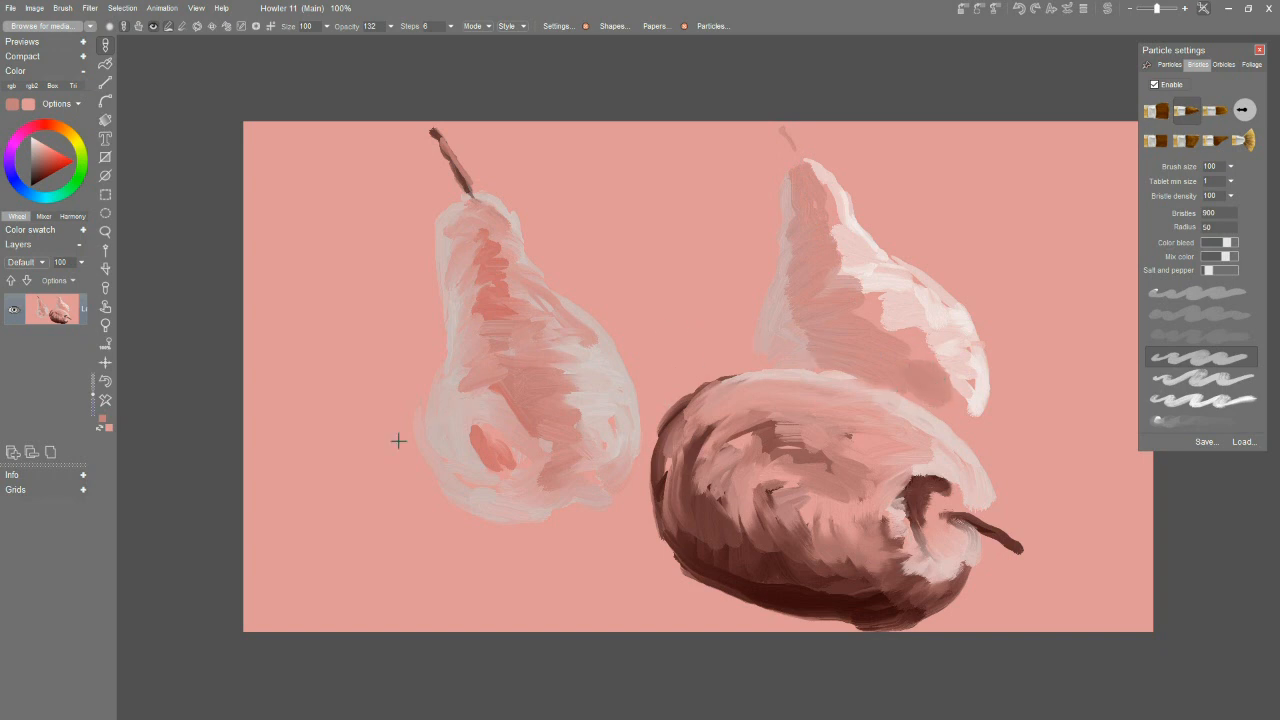
# Choose a dark reddish brown and paint the background between the two upright pears.
pyautogui.click(41, 172)
pyautogui.moveTo(456, 124)
pyautogui.mouseDown()
pyautogui.moveTo(485, 178)
pyautogui.moveTo(533, 211)
pyautogui.moveTo(536, 244)
pyautogui.moveTo(649, 386)
pyautogui.mouseUp()
pyautogui.moveTo(581, 234)
pyautogui.mouseDown()
pyautogui.moveTo(626, 297)
pyautogui.moveTo(695, 342)
pyautogui.mouseUp()
pyautogui.moveTo(668, 386)
pyautogui.mouseDown()
pyautogui.moveTo(710, 354)
pyautogui.moveTo(672, 383)
pyautogui.moveTo(735, 356)
pyautogui.moveTo(731, 300)
pyautogui.moveTo(750, 195)
pyautogui.moveTo(749, 282)
pyautogui.moveTo(758, 172)
pyautogui.moveTo(755, 262)
pyautogui.moveTo(744, 171)
pyautogui.mouseUp()
pyautogui.moveTo(750, 250)
pyautogui.mouseDown()
pyautogui.moveTo(665, 330)
pyautogui.moveTo(693, 261)
pyautogui.mouseUp()
pyautogui.keyDown('alt'); pyautogui.click(670, 276); pyautogui.keyUp('alt')
pyautogui.moveTo(641, 274)
pyautogui.mouseDown()
pyautogui.moveTo(642, 232)
pyautogui.moveTo(573, 242)
pyautogui.moveTo(605, 189)
pyautogui.moveTo(538, 179)
pyautogui.moveTo(472, 130)
pyautogui.moveTo(562, 178)
pyautogui.moveTo(597, 140)
pyautogui.moveTo(635, 136)
pyautogui.moveTo(686, 253)
pyautogui.moveTo(712, 236)
pyautogui.moveTo(590, 203)
pyautogui.moveTo(624, 242)
pyautogui.moveTo(646, 245)
pyautogui.moveTo(680, 180)
pyautogui.moveTo(734, 168)
pyautogui.moveTo(732, 133)
pyautogui.moveTo(661, 301)
pyautogui.moveTo(719, 313)
pyautogui.mouseUp()
# Extend the reddish-brown background strokes over the right side, below the pears and across the left side.
pyautogui.moveTo(779, 142)
pyautogui.mouseDown()
pyautogui.moveTo(766, 194)
pyautogui.moveTo(798, 118)
pyautogui.moveTo(889, 206)
pyautogui.moveTo(866, 190)
pyautogui.moveTo(900, 240)
pyautogui.moveTo(919, 229)
pyautogui.moveTo(1028, 360)
pyautogui.moveTo(1015, 440)
pyautogui.moveTo(988, 435)
pyautogui.moveTo(1020, 505)
pyautogui.moveTo(1000, 520)
pyautogui.moveTo(1034, 574)
pyautogui.moveTo(962, 588)
pyautogui.moveTo(950, 628)
pyautogui.moveTo(1085, 580)
pyautogui.moveTo(1110, 600)
pyautogui.moveTo(1040, 470)
pyautogui.moveTo(1160, 537)
pyautogui.moveTo(1130, 400)
pyautogui.mouseUp()
pyautogui.moveTo(1030, 305)
pyautogui.mouseDown()
pyautogui.moveTo(1082, 468)
pyautogui.moveTo(1130, 330)
pyautogui.moveTo(950, 230)
pyautogui.moveTo(920, 198)
pyautogui.moveTo(923, 140)
pyautogui.moveTo(1100, 290)
pyautogui.moveTo(1130, 150)
pyautogui.moveTo(1090, 125)
pyautogui.mouseUp()
pyautogui.moveTo(652, 430)
pyautogui.mouseDown()
pyautogui.moveTo(650, 535)
pyautogui.moveTo(840, 646)
pyautogui.moveTo(627, 621)
pyautogui.moveTo(638, 515)
pyautogui.moveTo(614, 466)
pyautogui.moveTo(530, 555)
pyautogui.moveTo(400, 457)
pyautogui.moveTo(420, 297)
pyautogui.moveTo(440, 340)
pyautogui.moveTo(415, 190)
pyautogui.moveTo(440, 215)
pyautogui.moveTo(406, 147)
pyautogui.moveTo(460, 195)
pyautogui.moveTo(400, 112)
pyautogui.moveTo(350, 125)
pyautogui.moveTo(374, 128)
pyautogui.moveTo(252, 225)
pyautogui.moveTo(345, 255)
pyautogui.moveTo(262, 145)
pyautogui.moveTo(335, 267)
pyautogui.moveTo(360, 350)
pyautogui.moveTo(405, 370)
pyautogui.moveTo(350, 236)
pyautogui.moveTo(278, 330)
pyautogui.moveTo(263, 420)
pyautogui.moveTo(310, 470)
pyautogui.moveTo(367, 447)
pyautogui.moveTo(280, 370)
pyautogui.moveTo(260, 545)
pyautogui.moveTo(360, 510)
pyautogui.moveTo(403, 372)
pyautogui.moveTo(430, 380)
pyautogui.moveTo(440, 350)
pyautogui.moveTo(414, 335)
pyautogui.mouseUp()
pyautogui.moveTo(412, 492); pyautogui.dragTo(388, 529)
pyautogui.moveTo(264, 500)
pyautogui.mouseDown()
pyautogui.moveTo(256, 614)
pyautogui.moveTo(396, 614)
pyautogui.moveTo(400, 572)
pyautogui.moveTo(427, 556)
pyautogui.moveTo(411, 545)
pyautogui.moveTo(537, 569)
pyautogui.moveTo(635, 523)
pyautogui.moveTo(636, 501)
pyautogui.moveTo(675, 570)
pyautogui.moveTo(645, 522)
pyautogui.moveTo(649, 562)
pyautogui.moveTo(691, 639)
pyautogui.moveTo(555, 587)
pyautogui.moveTo(608, 532)
pyautogui.moveTo(369, 478)
pyautogui.moveTo(376, 458)
pyautogui.moveTo(435, 522)
pyautogui.moveTo(409, 422)
pyautogui.moveTo(459, 523)
pyautogui.moveTo(421, 418)
pyautogui.moveTo(446, 482)
pyautogui.moveTo(422, 455)
pyautogui.moveTo(433, 340)
pyautogui.mouseUp()
# Cover the pink fringe along the left pear's upper left edge with the background brown.
pyautogui.scroll(-1, 433, 340)
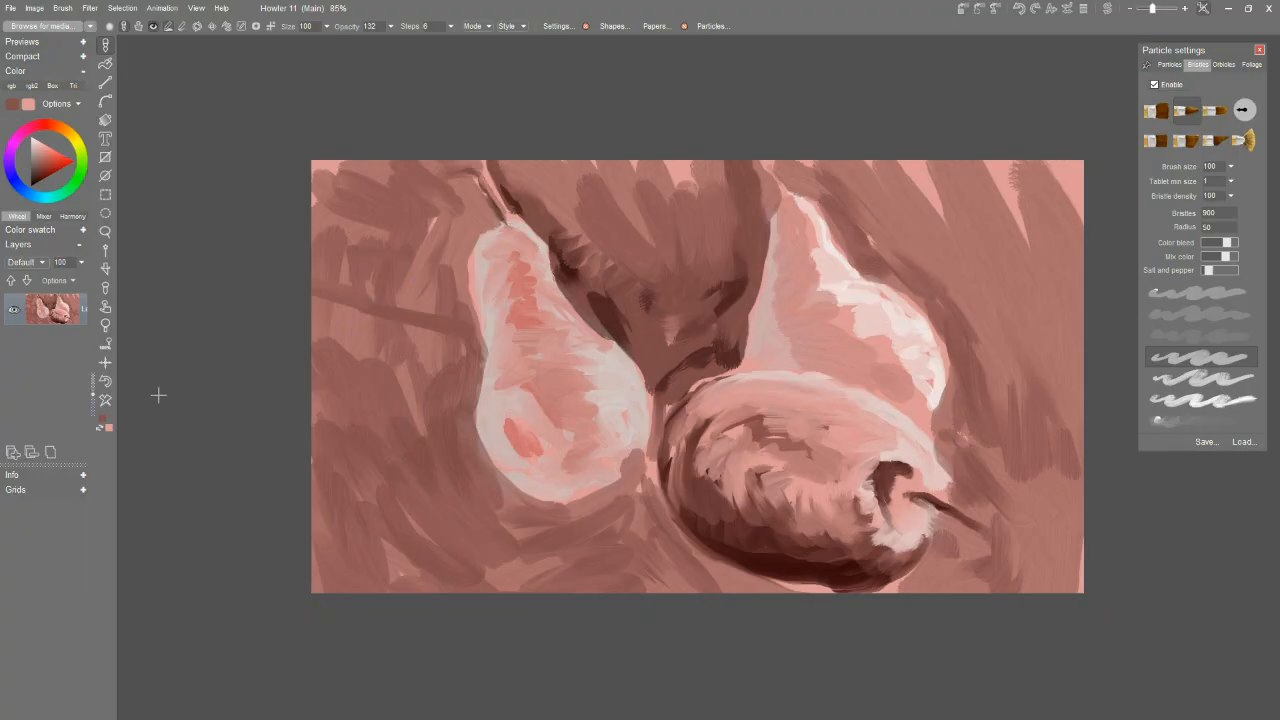
pyautogui.click(110, 342)
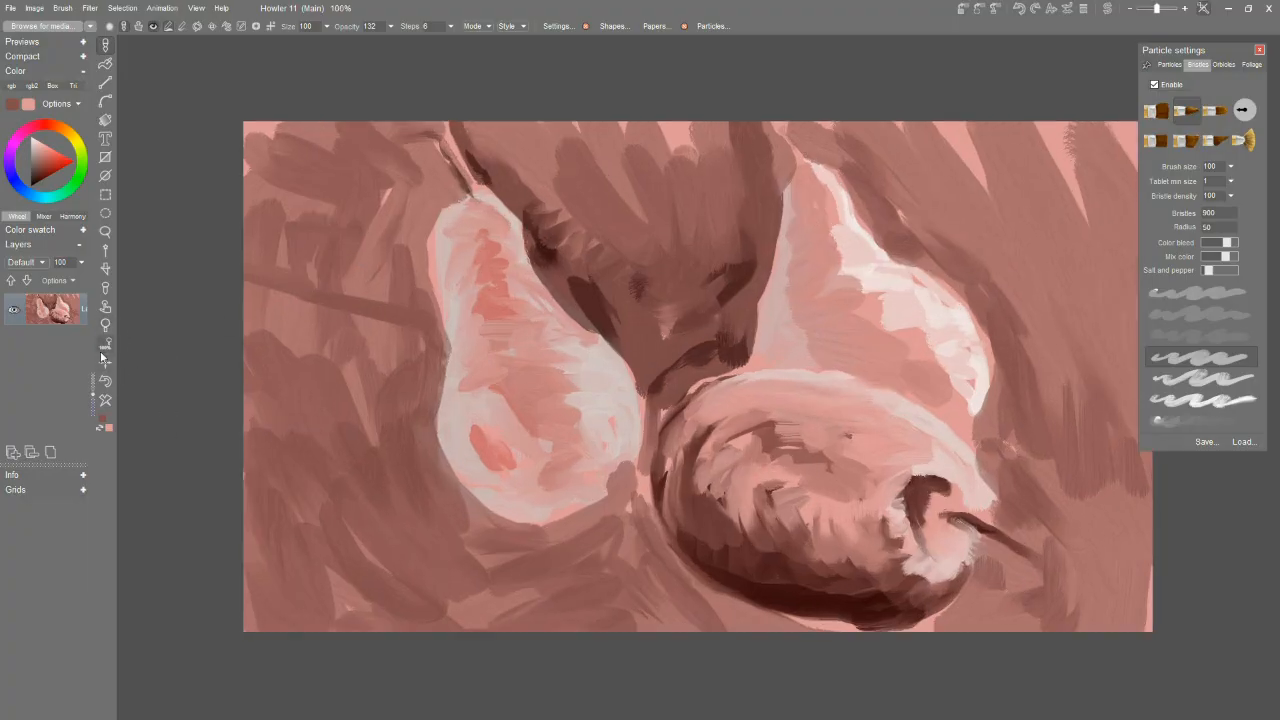
pyautogui.click(107, 363)
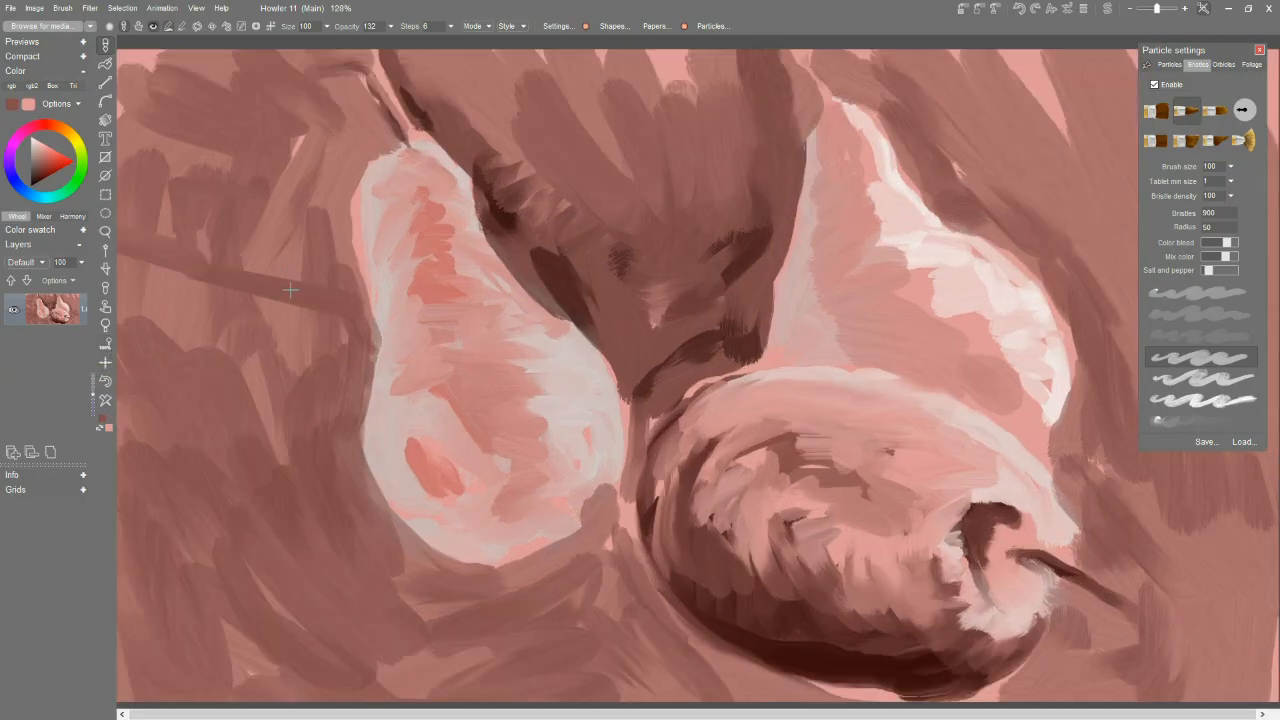
pyautogui.click(112, 342)
pyautogui.moveTo(387, 294)
pyautogui.mouseDown()
pyautogui.moveTo(409, 208)
pyautogui.moveTo(413, 264)
pyautogui.moveTo(423, 216)
pyautogui.moveTo(430, 311)
pyautogui.moveTo(436, 197)
pyautogui.moveTo(422, 237)
pyautogui.mouseUp()
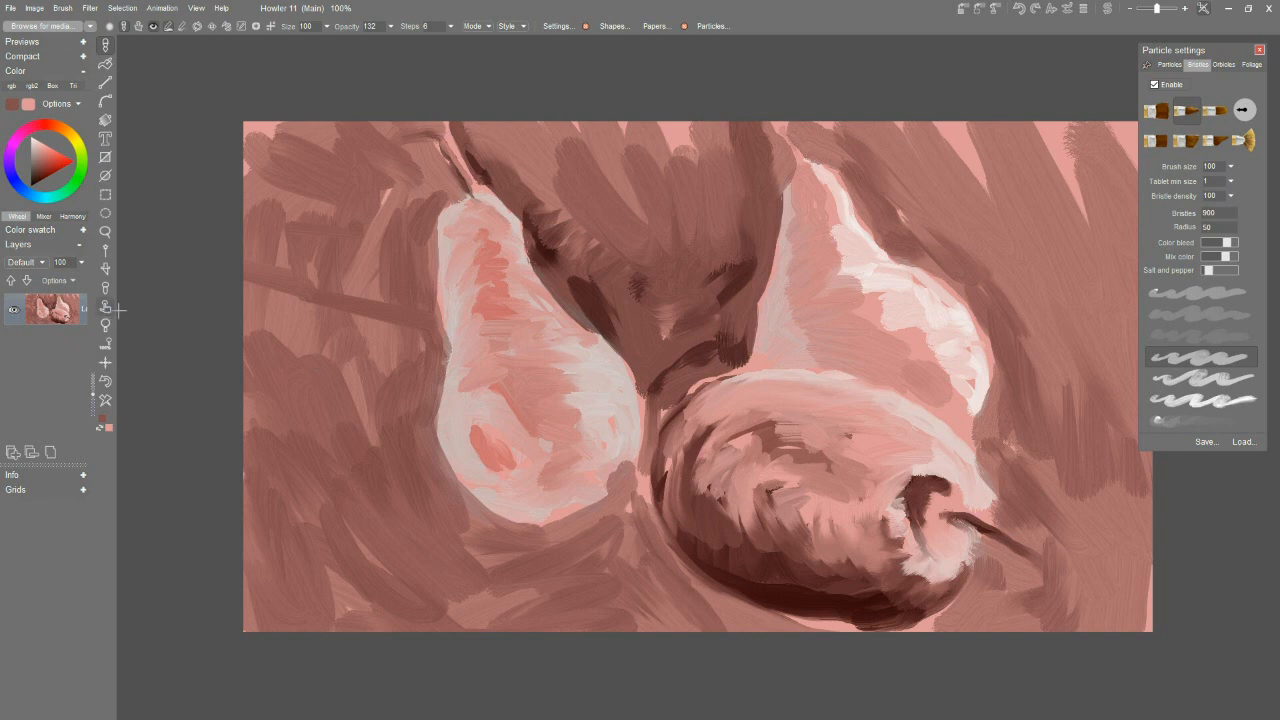
# Brush muted brown over the lying pear's middle and trim its lower edge with the background brown.
pyautogui.moveTo(699, 500)
pyautogui.mouseDown()
pyautogui.moveTo(750, 432)
pyautogui.moveTo(720, 415)
pyautogui.moveTo(742, 400)
pyautogui.moveTo(752, 450)
pyautogui.moveTo(815, 438)
pyautogui.moveTo(830, 460)
pyautogui.moveTo(882, 469)
pyautogui.moveTo(872, 577)
pyautogui.mouseUp()
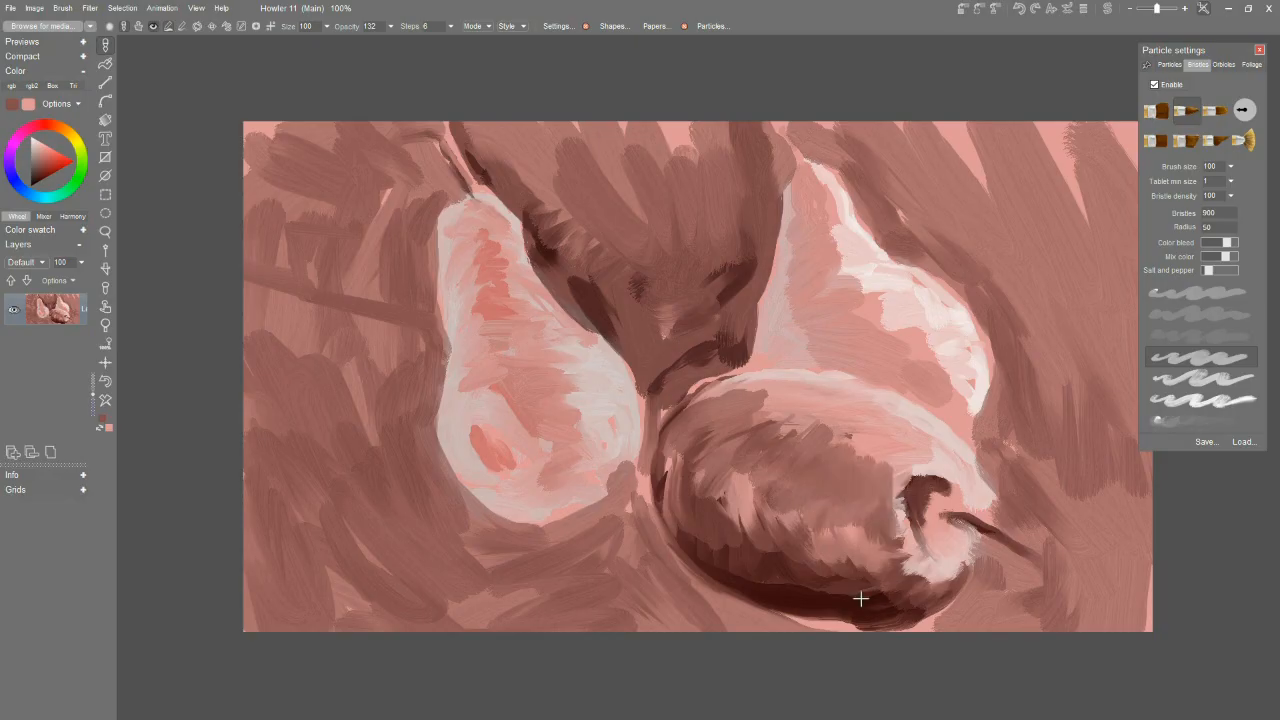
pyautogui.moveTo(818, 626)
pyautogui.mouseDown()
pyautogui.moveTo(942, 615)
pyautogui.moveTo(848, 642)
pyautogui.moveTo(735, 636)
pyautogui.mouseUp()
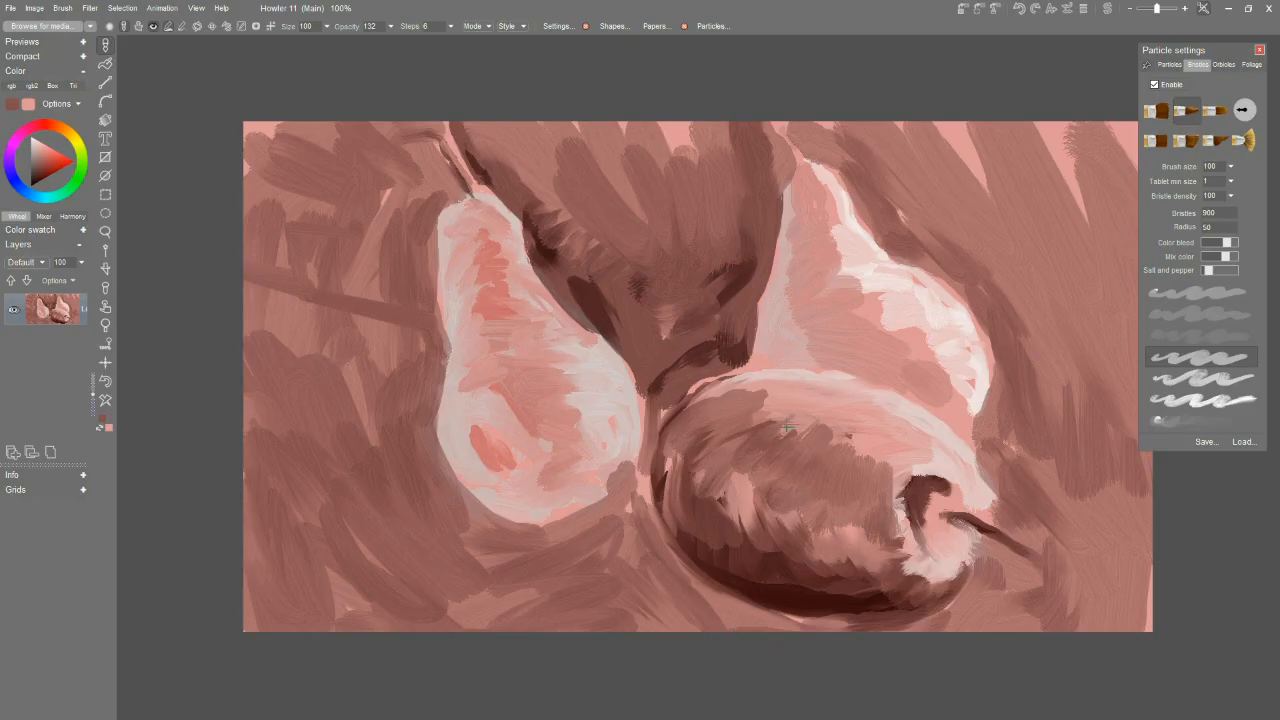
# Shade the back pear's body in muted brown and blend sampled pink over the edges of the shading.
pyautogui.moveTo(816, 348)
pyautogui.mouseDown()
pyautogui.moveTo(858, 320)
pyautogui.moveTo(805, 292)
pyautogui.moveTo(821, 266)
pyautogui.moveTo(820, 352)
pyautogui.moveTo(935, 400)
pyautogui.moveTo(850, 347)
pyautogui.moveTo(871, 363)
pyautogui.moveTo(900, 340)
pyautogui.moveTo(880, 350)
pyautogui.moveTo(887, 307)
pyautogui.moveTo(826, 267)
pyautogui.mouseUp()
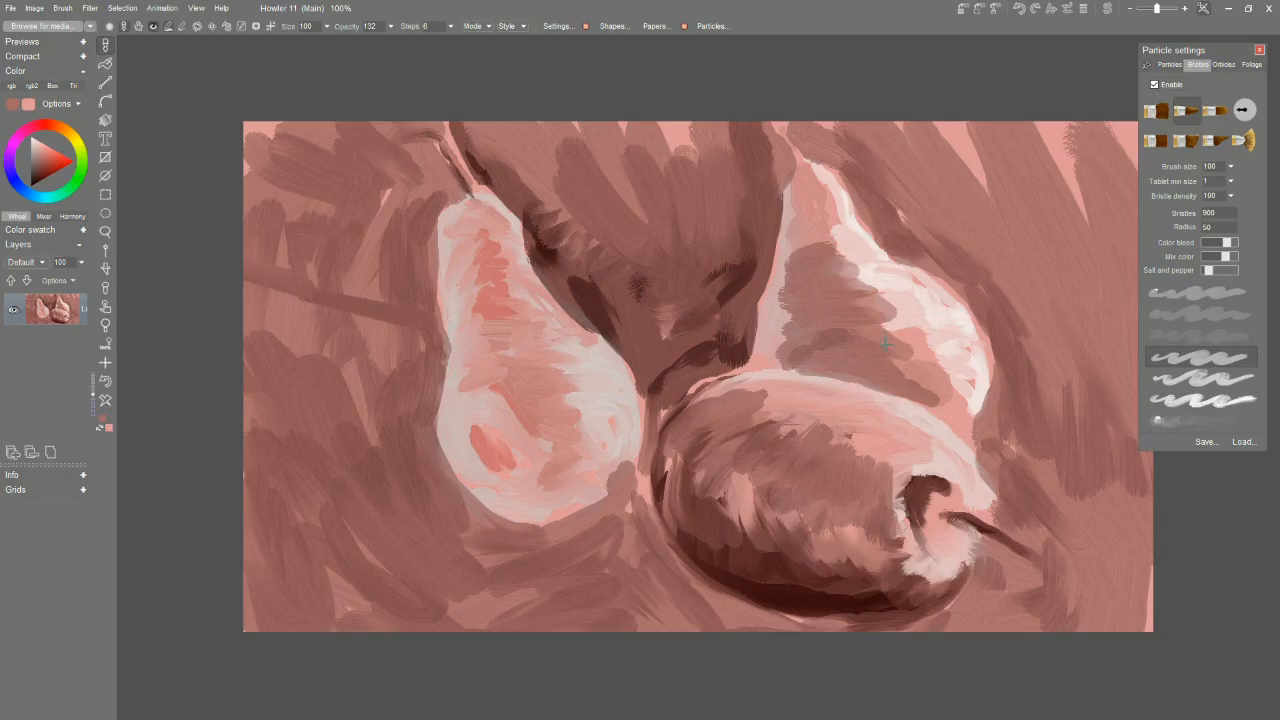
pyautogui.keyDown('alt'); pyautogui.click(930, 347); pyautogui.keyUp('alt')
pyautogui.moveTo(908, 361)
pyautogui.mouseDown()
pyautogui.moveTo(879, 326)
pyautogui.moveTo(891, 303)
pyautogui.moveTo(876, 281)
pyautogui.moveTo(821, 239)
pyautogui.moveTo(815, 184)
pyautogui.mouseUp()
pyautogui.moveTo(793, 252); pyautogui.dragTo(797, 352)
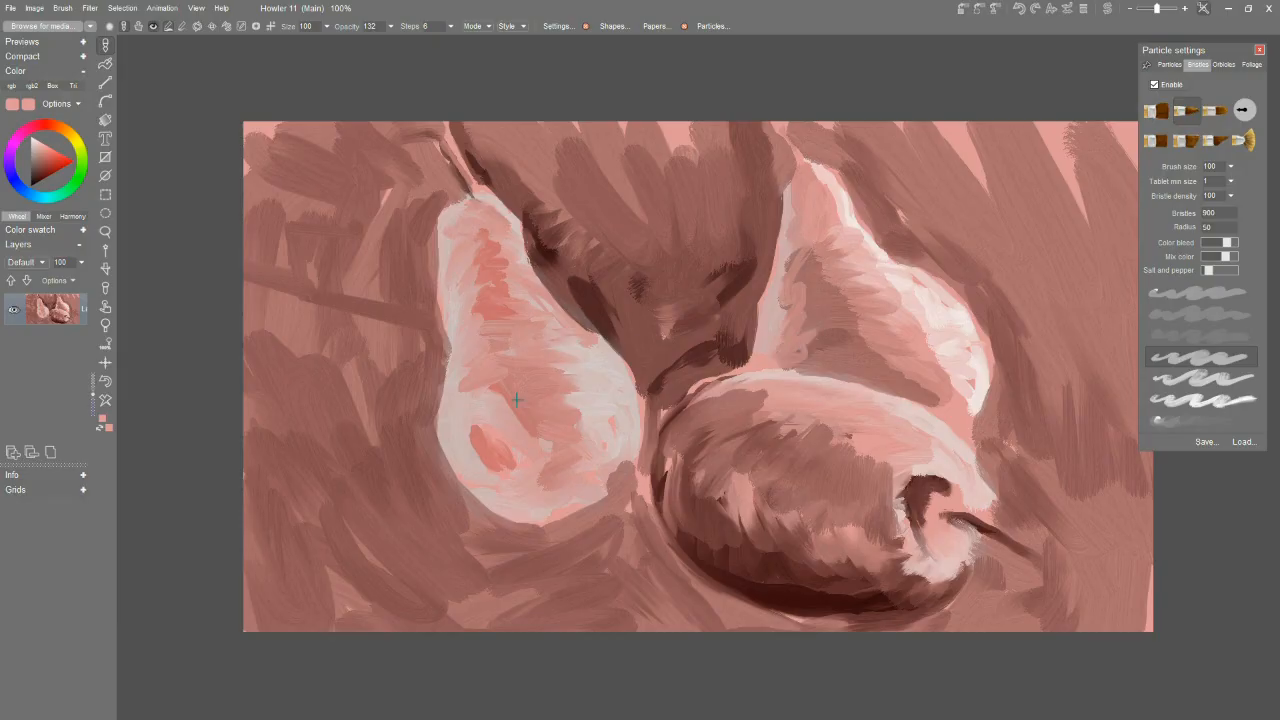
# Add light pink strokes on the left pear's belly and along its right contour.
pyautogui.moveTo(515, 403)
pyautogui.mouseDown()
pyautogui.moveTo(493, 390)
pyautogui.moveTo(491, 362)
pyautogui.mouseUp()
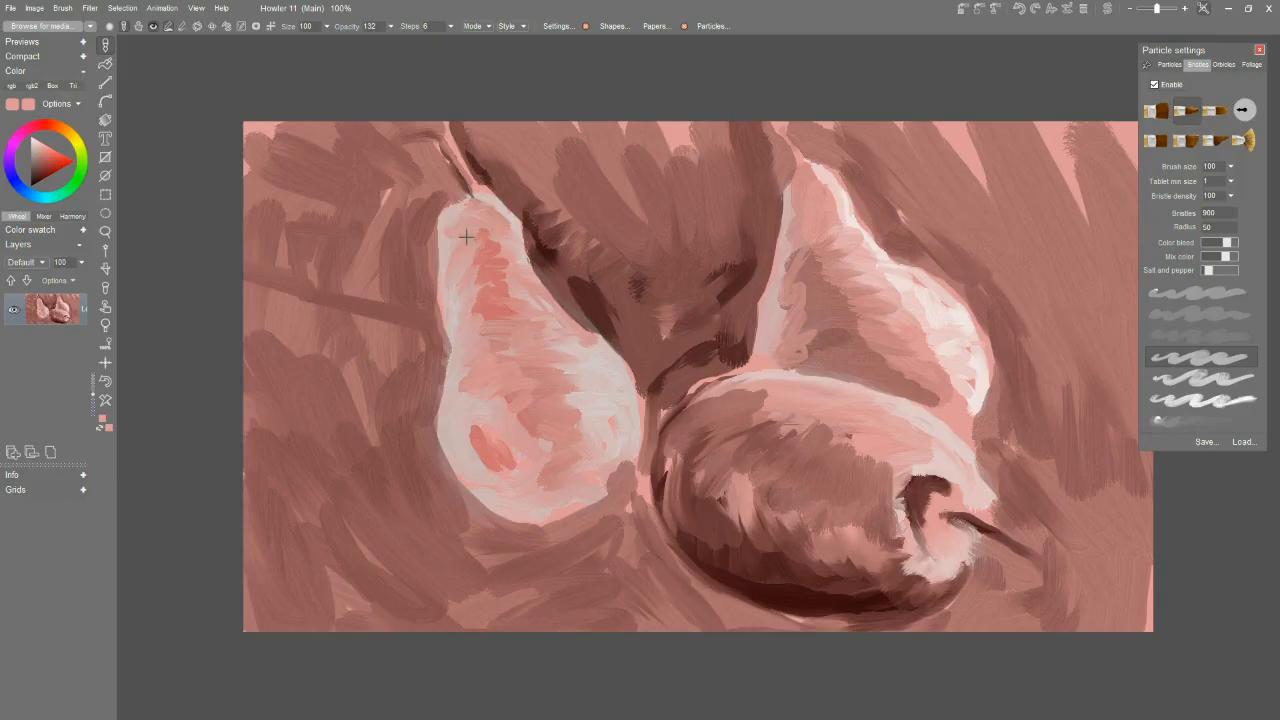
pyautogui.moveTo(549, 303)
pyautogui.mouseDown()
pyautogui.moveTo(631, 376)
pyautogui.moveTo(605, 343)
pyautogui.moveTo(643, 427)
pyautogui.moveTo(634, 401)
pyautogui.moveTo(629, 462)
pyautogui.moveTo(640, 438)
pyautogui.moveTo(622, 470)
pyautogui.mouseUp()
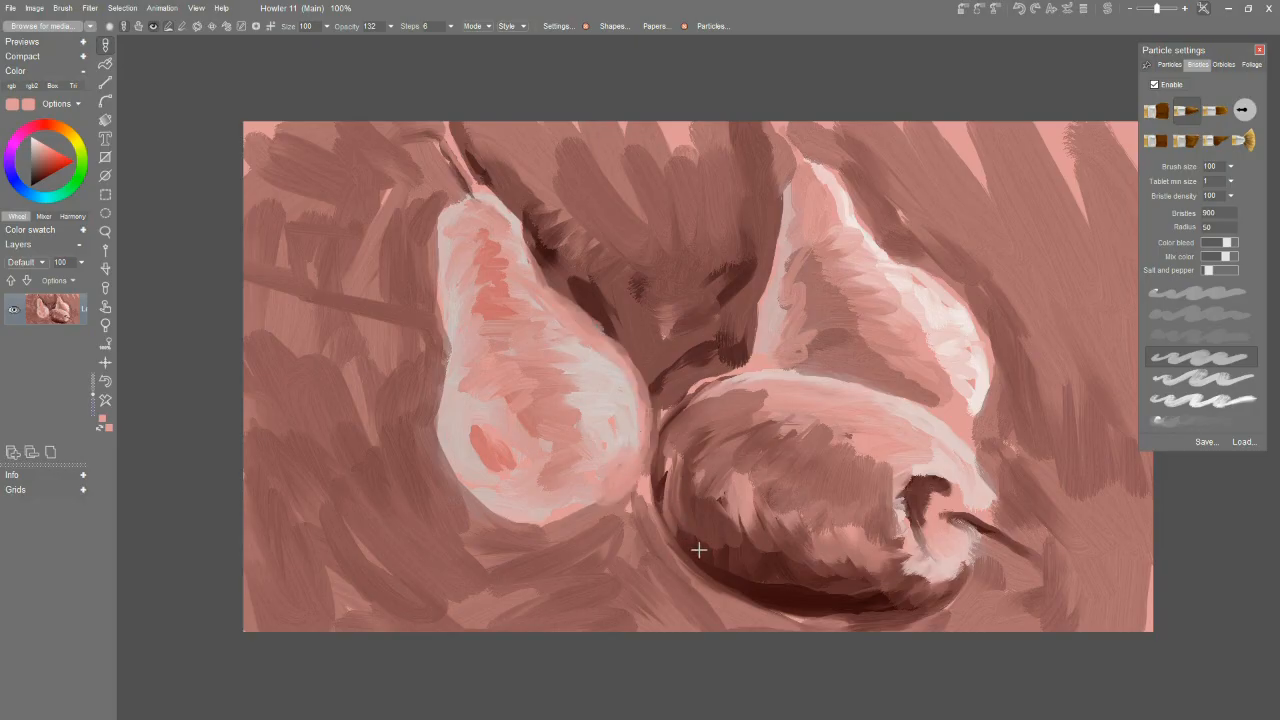
# Brush pink onto the lying pear's upper body and lower rim, and rework the rim with sampled dark brown.
pyautogui.moveTo(822, 455)
pyautogui.mouseDown()
pyautogui.moveTo(794, 433)
pyautogui.moveTo(828, 423)
pyautogui.moveTo(809, 440)
pyautogui.moveTo(843, 438)
pyautogui.moveTo(794, 423)
pyautogui.mouseUp()
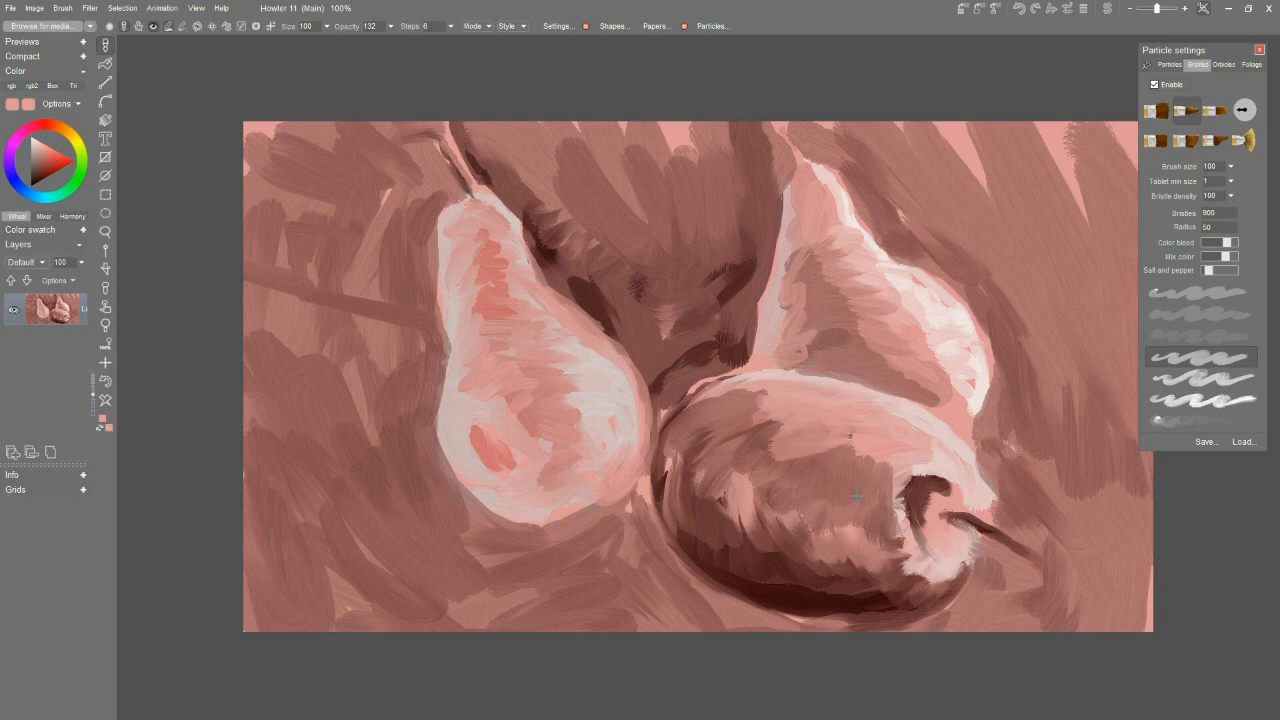
pyautogui.moveTo(949, 593)
pyautogui.mouseDown()
pyautogui.moveTo(855, 626)
pyautogui.moveTo(848, 617)
pyautogui.moveTo(868, 615)
pyautogui.moveTo(782, 604)
pyautogui.moveTo(889, 619)
pyautogui.mouseUp()
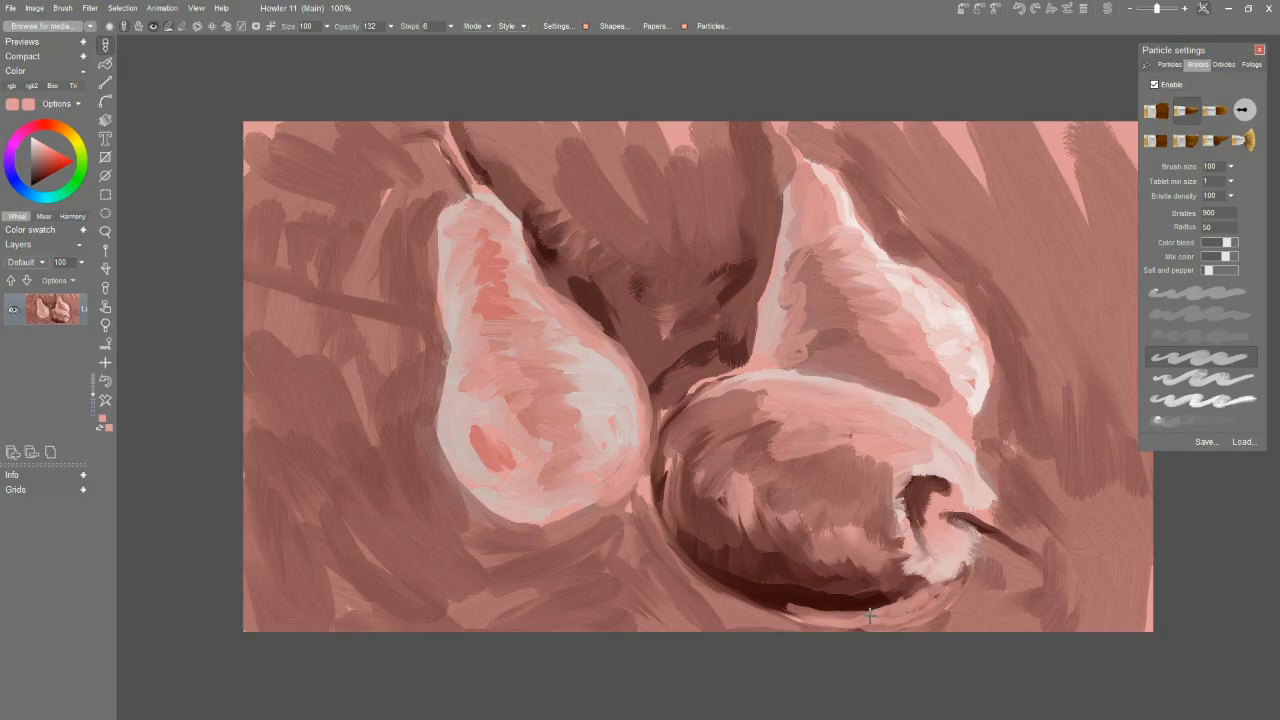
pyautogui.keyDown('ctrl'); pyautogui.click(917, 589); pyautogui.keyUp('ctrl')
pyautogui.moveTo(917, 590)
pyautogui.mouseDown()
pyautogui.moveTo(892, 613)
pyautogui.moveTo(916, 597)
pyautogui.moveTo(863, 613)
pyautogui.moveTo(814, 606)
pyautogui.mouseUp()
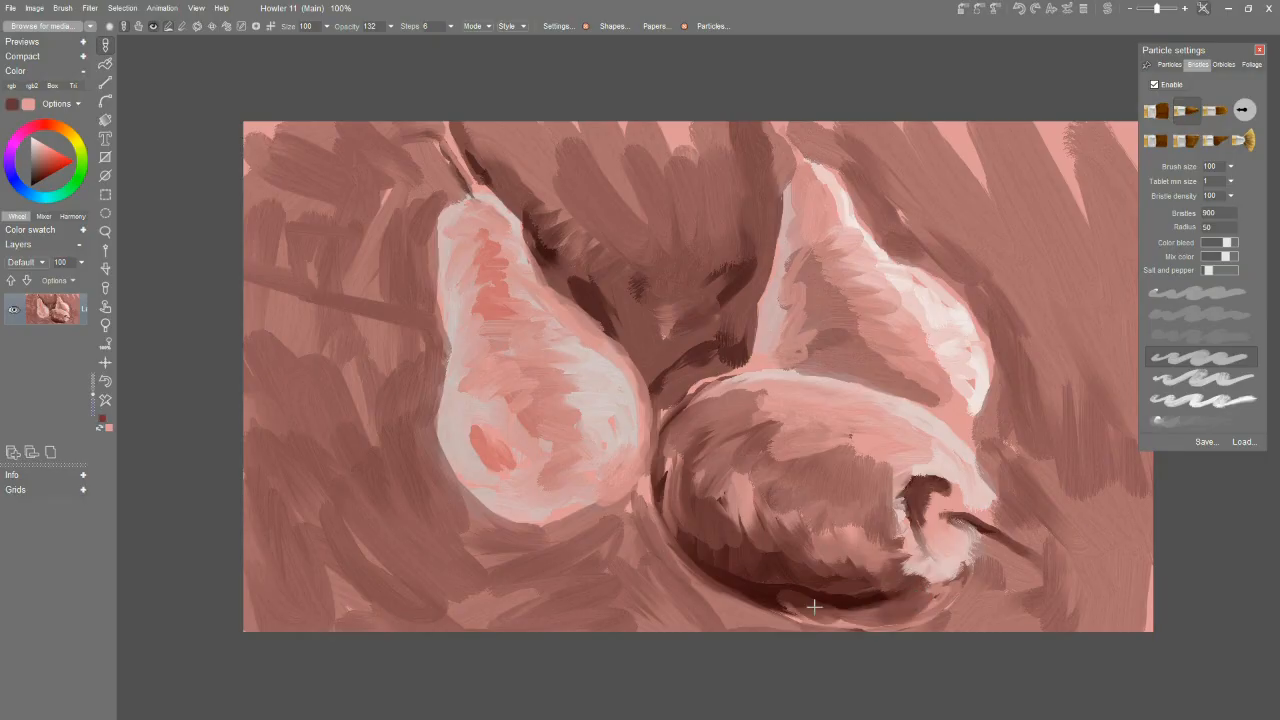
# Blend sampled pink into the lying pear's body near the stem hollow and add a brown tone inside the hollow.
pyautogui.moveTo(849, 431)
pyautogui.mouseDown()
pyautogui.moveTo(908, 433)
pyautogui.moveTo(919, 445)
pyautogui.moveTo(897, 473)
pyautogui.mouseUp()
pyautogui.keyDown('ctrl'); pyautogui.click(880, 428); pyautogui.keyUp('ctrl')
pyautogui.moveTo(878, 430)
pyautogui.mouseDown()
pyautogui.moveTo(862, 470)
pyautogui.moveTo(866, 430)
pyautogui.moveTo(910, 426)
pyautogui.moveTo(928, 466)
pyautogui.moveTo(891, 489)
pyautogui.moveTo(946, 518)
pyautogui.moveTo(938, 531)
pyautogui.mouseUp()
pyautogui.keyDown('ctrl'); pyautogui.click(946, 514); pyautogui.keyUp('ctrl')
pyautogui.moveTo(960, 518); pyautogui.dragTo(938, 522)
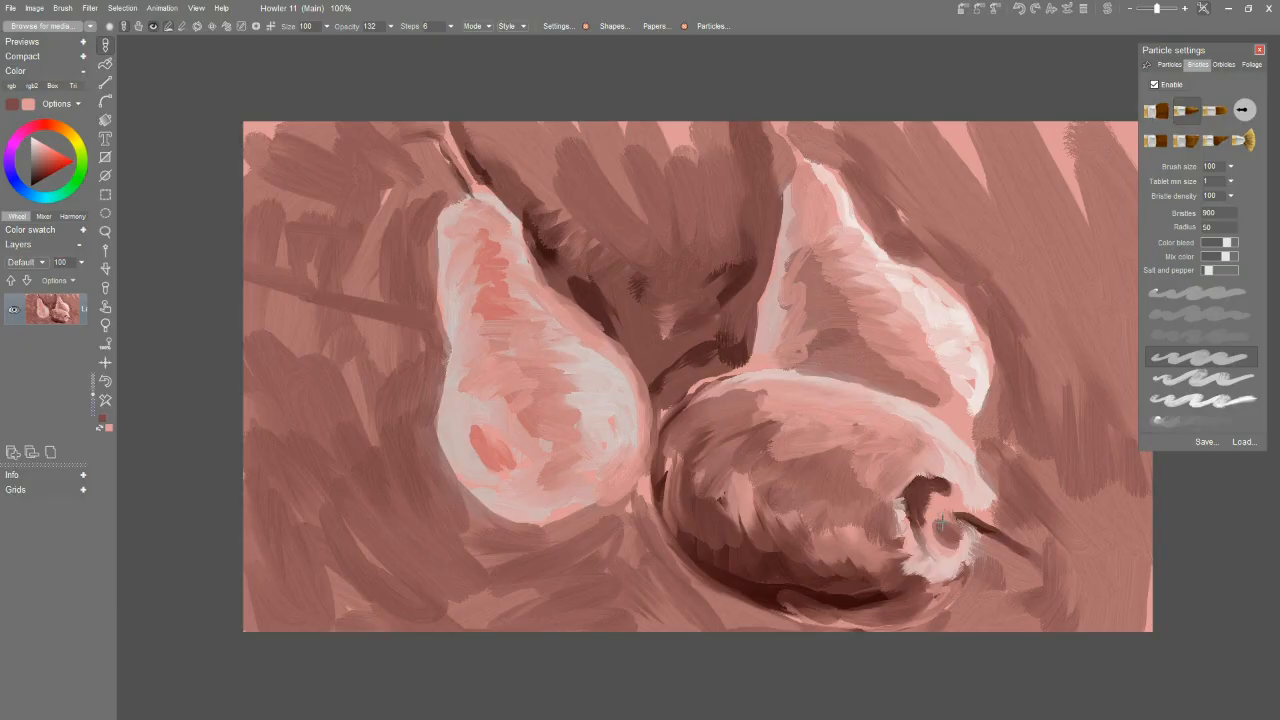
# Try a dark brown stroke at the base of the lying pear's stem and undo it.
pyautogui.keyDown('ctrl'); pyautogui.click(966, 516); pyautogui.keyUp('ctrl')
pyautogui.moveTo(961, 513)
pyautogui.mouseDown()
pyautogui.moveTo(936, 511)
pyautogui.moveTo(952, 519)
pyautogui.mouseUp()
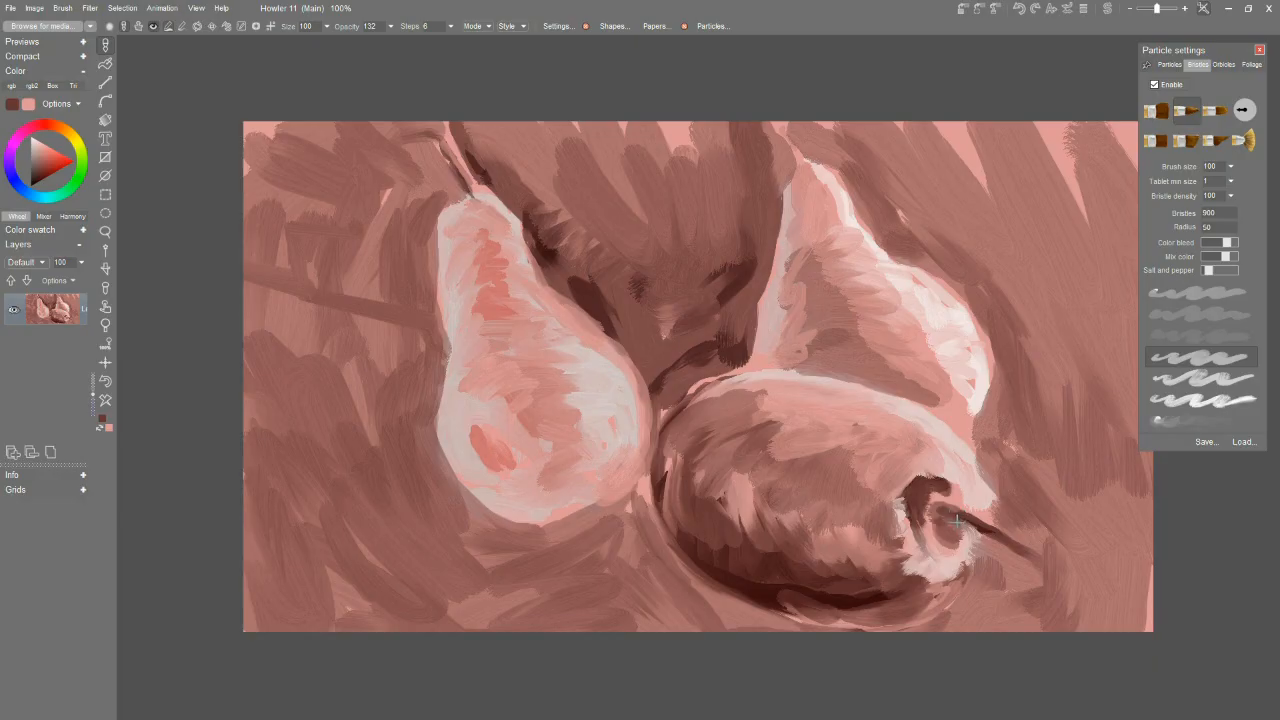
pyautogui.hotkey('ctrl', 'z')
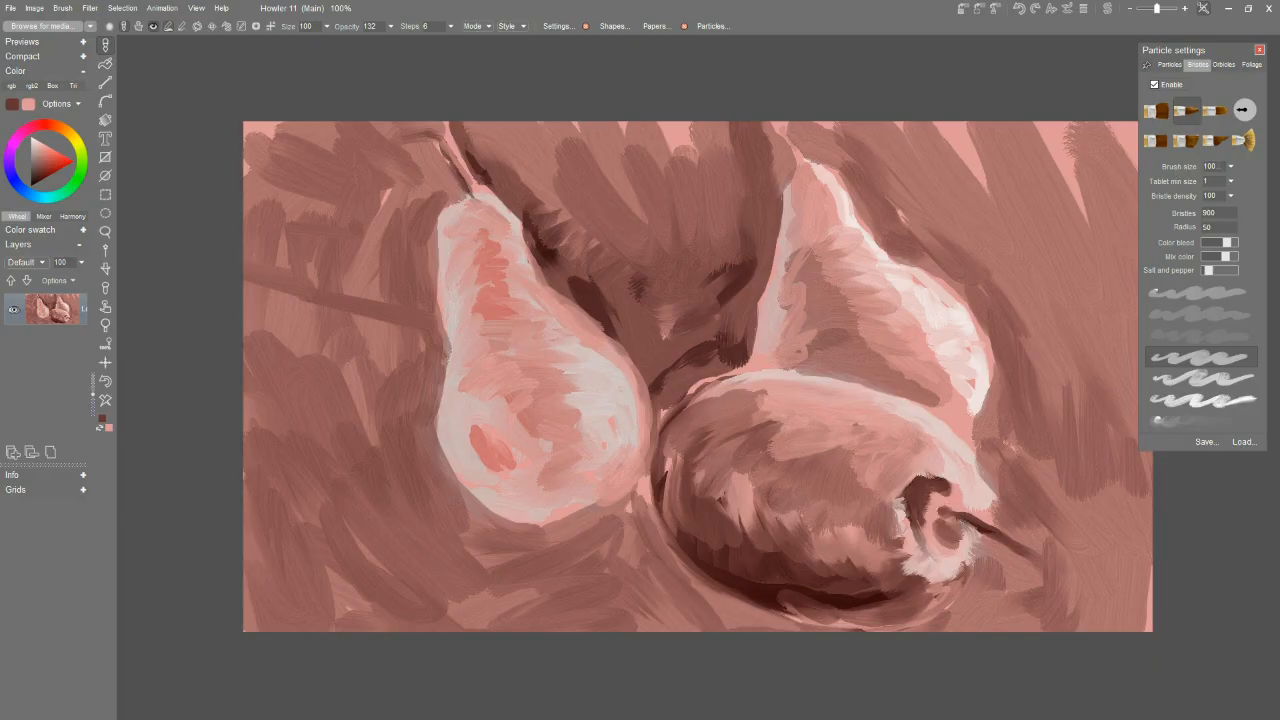
# Darken the background beside the rear pear and below the left pear, and shade the left pear's body with reddish-brown tones.
pyautogui.moveTo(896, 237)
pyautogui.mouseDown()
pyautogui.moveTo(850, 168)
pyautogui.moveTo(902, 236)
pyautogui.moveTo(939, 243)
pyautogui.moveTo(933, 261)
pyautogui.moveTo(1020, 362)
pyautogui.moveTo(1000, 325)
pyautogui.moveTo(1010, 369)
pyautogui.moveTo(974, 431)
pyautogui.moveTo(1008, 482)
pyautogui.moveTo(1000, 446)
pyautogui.moveTo(1049, 412)
pyautogui.moveTo(1073, 424)
pyautogui.moveTo(1078, 521)
pyautogui.moveTo(1038, 524)
pyautogui.moveTo(998, 483)
pyautogui.moveTo(1020, 528)
pyautogui.mouseUp()
pyautogui.moveTo(648, 584)
pyautogui.mouseDown()
pyautogui.moveTo(628, 550)
pyautogui.moveTo(735, 618)
pyautogui.moveTo(580, 543)
pyautogui.moveTo(640, 500)
pyautogui.moveTo(718, 618)
pyautogui.moveTo(605, 538)
pyautogui.moveTo(440, 528)
pyautogui.moveTo(440, 495)
pyautogui.moveTo(612, 519)
pyautogui.moveTo(472, 524)
pyautogui.moveTo(405, 510)
pyautogui.moveTo(382, 574)
pyautogui.moveTo(442, 622)
pyautogui.moveTo(595, 595)
pyautogui.moveTo(674, 666)
pyautogui.moveTo(282, 620)
pyautogui.moveTo(255, 555)
pyautogui.moveTo(380, 466)
pyautogui.moveTo(551, 583)
pyautogui.moveTo(495, 516)
pyautogui.mouseUp()
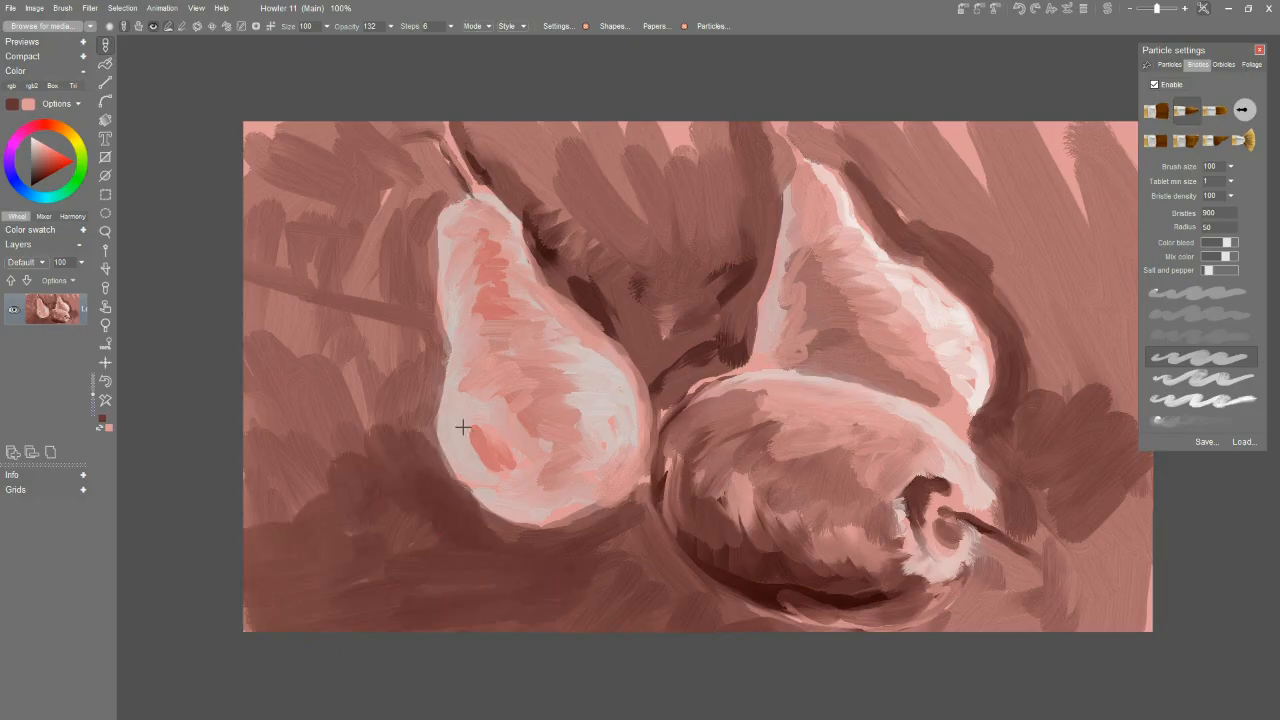
pyautogui.moveTo(490, 451)
pyautogui.mouseDown()
pyautogui.moveTo(530, 410)
pyautogui.moveTo(525, 393)
pyautogui.moveTo(458, 402)
pyautogui.moveTo(542, 406)
pyautogui.moveTo(510, 392)
pyautogui.moveTo(525, 387)
pyautogui.moveTo(510, 373)
pyautogui.moveTo(535, 362)
pyautogui.moveTo(492, 345)
pyautogui.moveTo(504, 301)
pyautogui.moveTo(483, 262)
pyautogui.mouseUp()
pyautogui.moveTo(578, 408)
pyautogui.mouseDown()
pyautogui.moveTo(545, 440)
pyautogui.moveTo(580, 486)
pyautogui.moveTo(560, 522)
pyautogui.moveTo(620, 472)
pyautogui.moveTo(562, 450)
pyautogui.moveTo(512, 502)
pyautogui.moveTo(567, 515)
pyautogui.mouseUp()
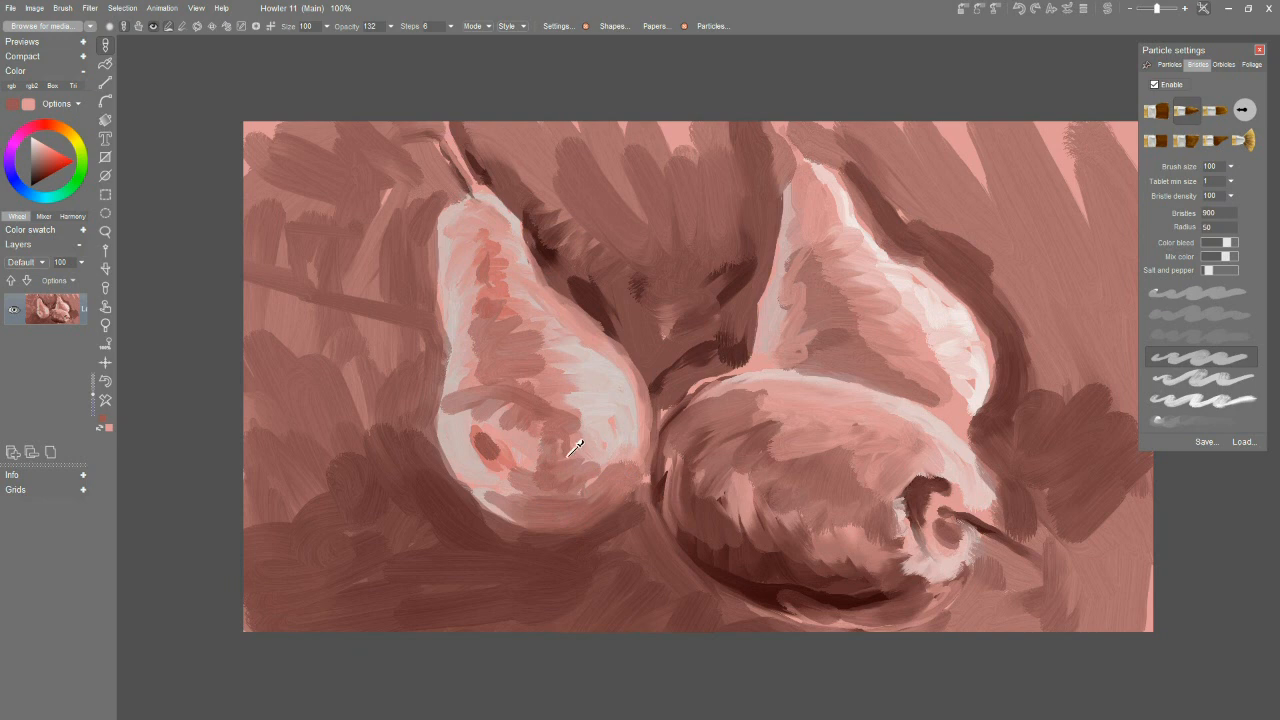
pyautogui.moveTo(490, 495)
pyautogui.mouseDown()
pyautogui.moveTo(531, 490)
pyautogui.moveTo(532, 470)
pyautogui.moveTo(511, 475)
pyautogui.moveTo(536, 458)
pyautogui.moveTo(536, 410)
pyautogui.moveTo(622, 465)
pyautogui.mouseUp()
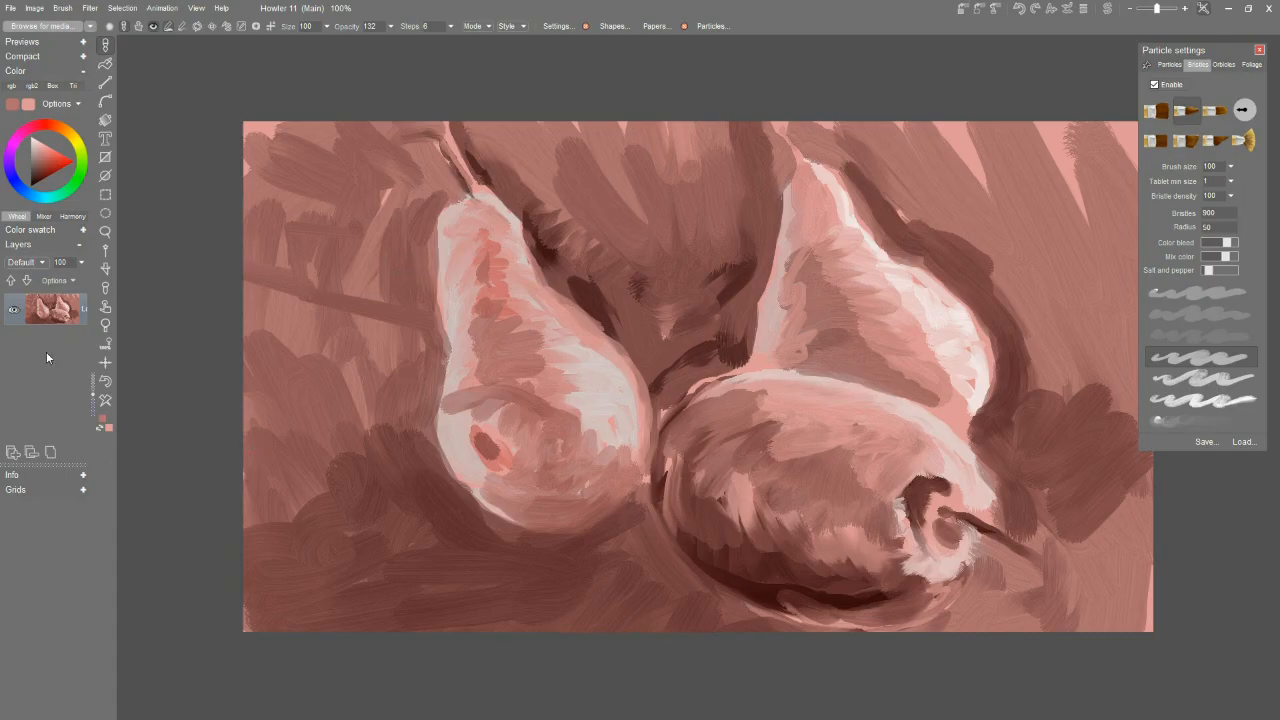
# Add a new layer, set the secondary color to white (#FFFFFF), and clear the layer to that color.
pyautogui.click(10, 456)
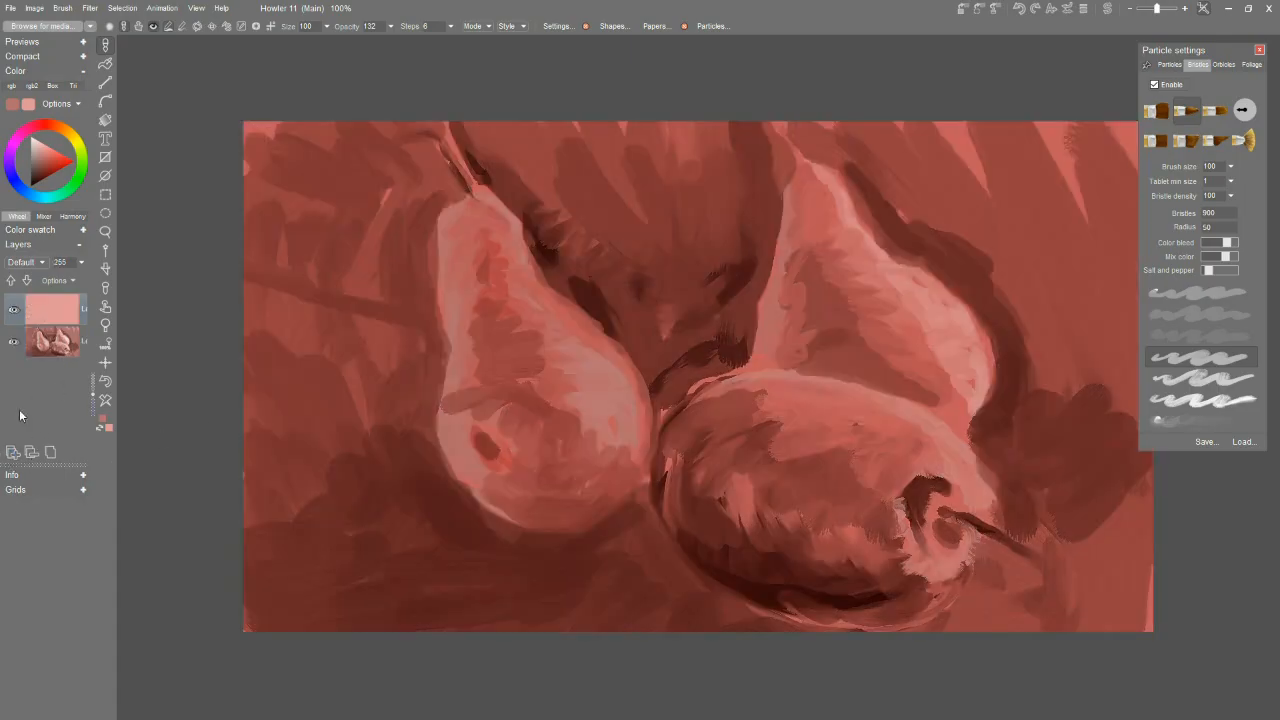
pyautogui.click(107, 429)
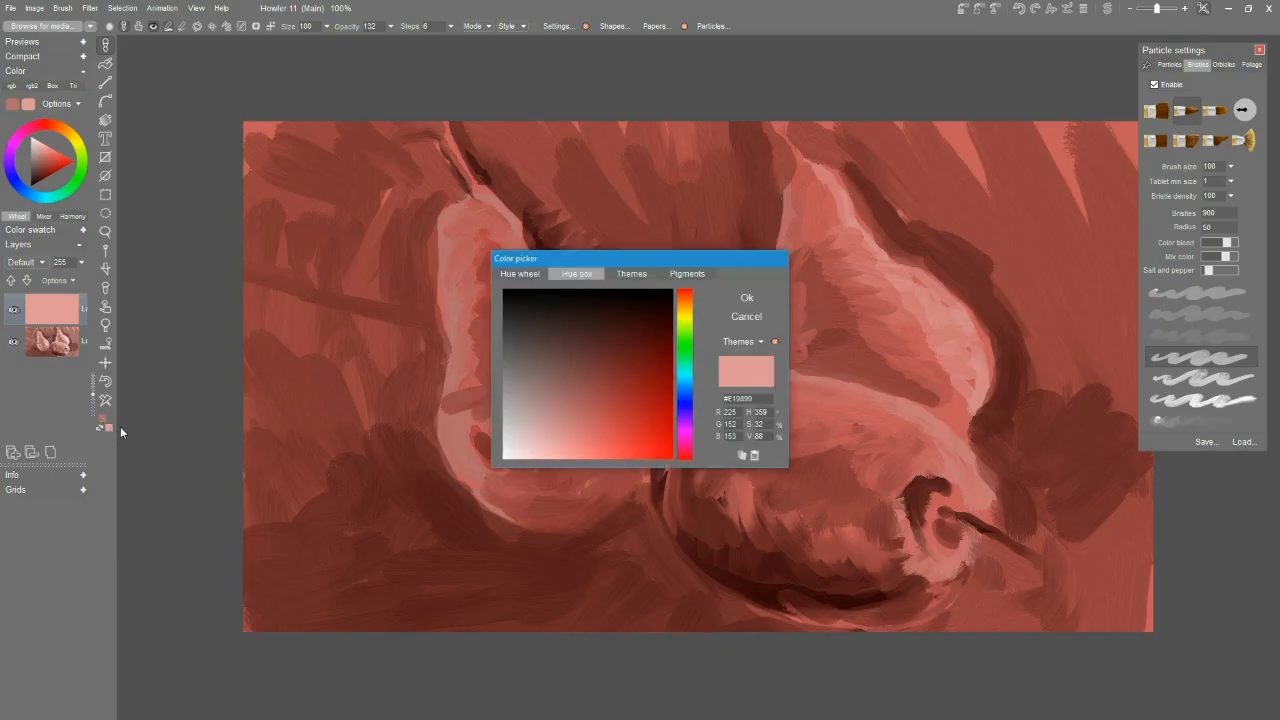
pyautogui.moveTo(536, 330); pyautogui.dragTo(506, 457)
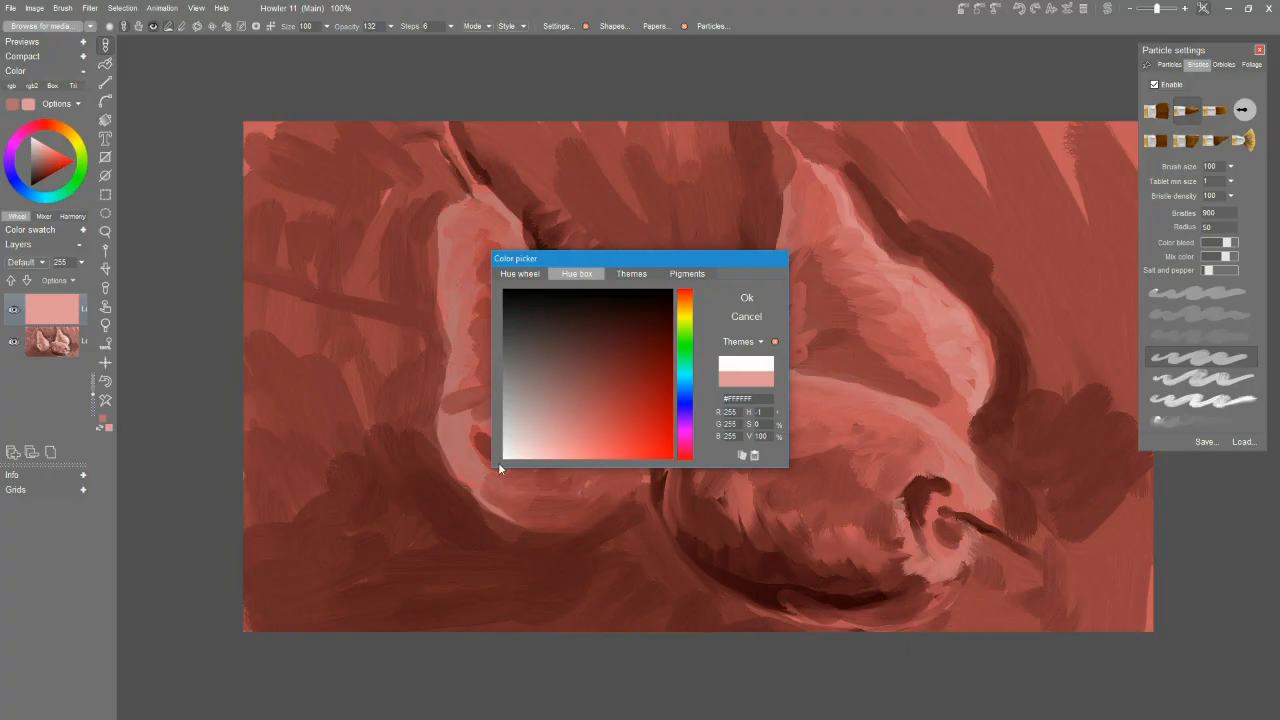
pyautogui.click(743, 300)
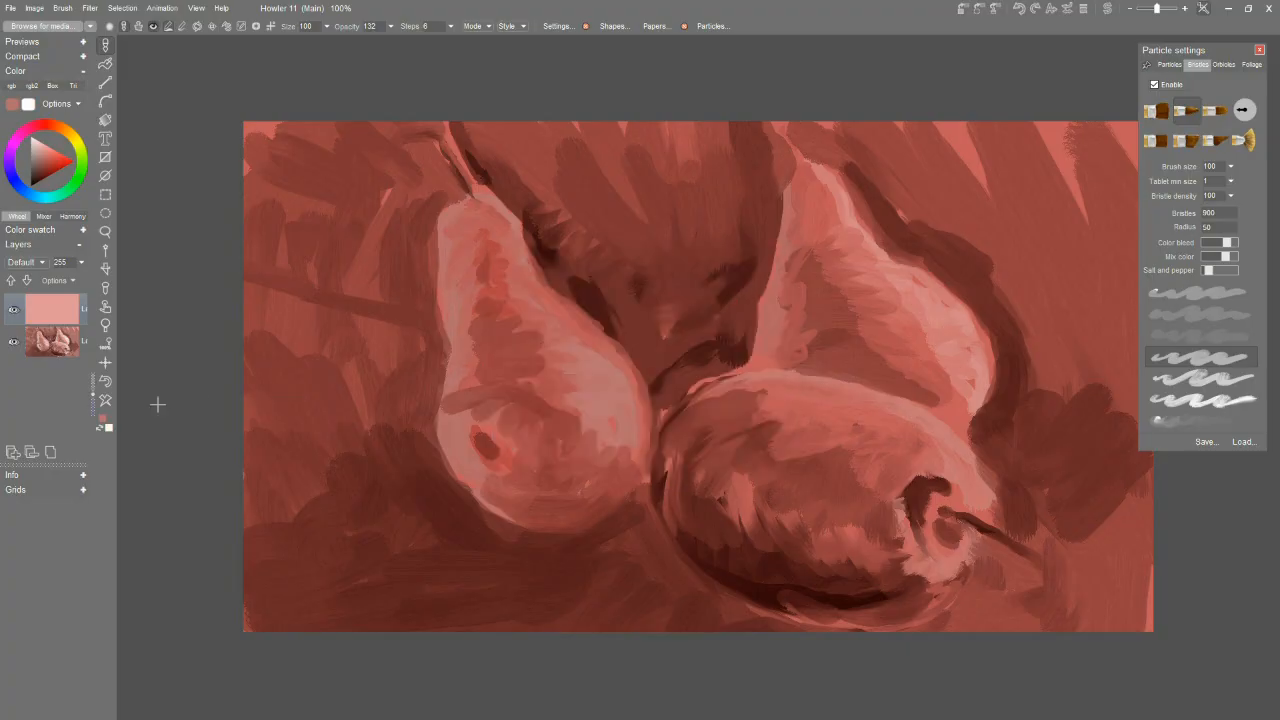
pyautogui.click(106, 401)
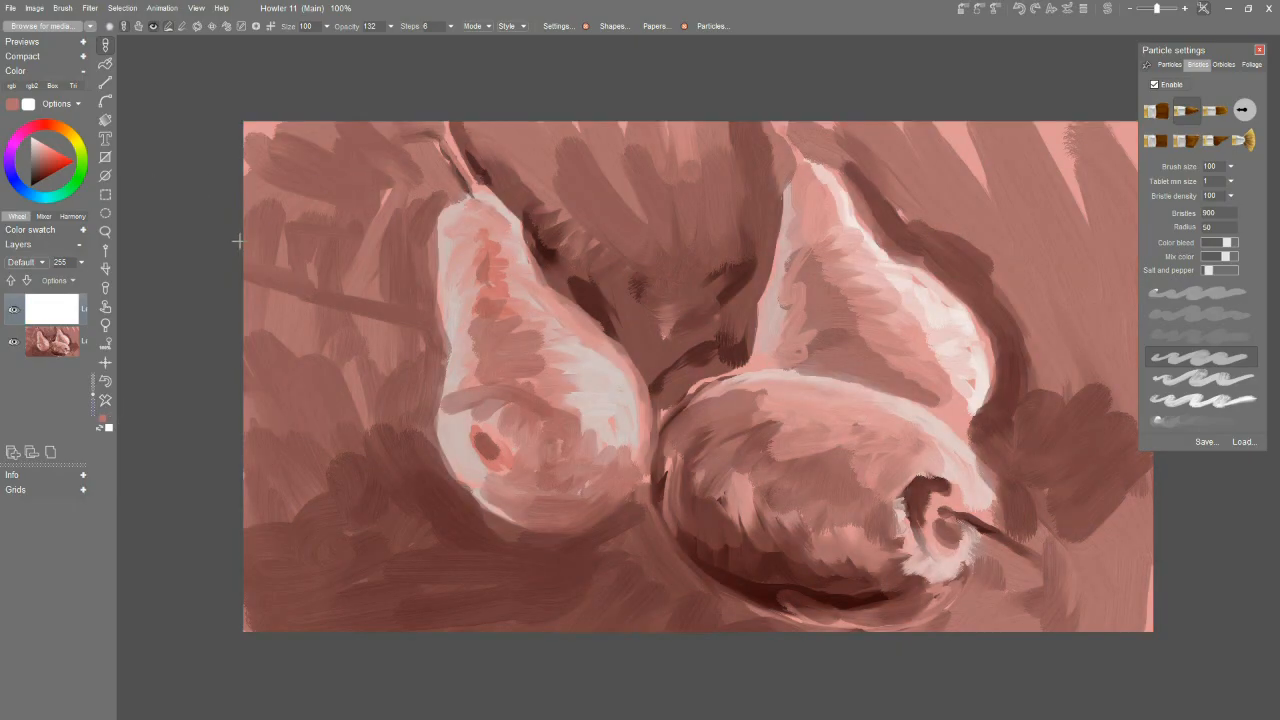
# Choose a warm yellow and glaze it over the left pear's neck and body on the new layer.
pyautogui.click(80, 149)
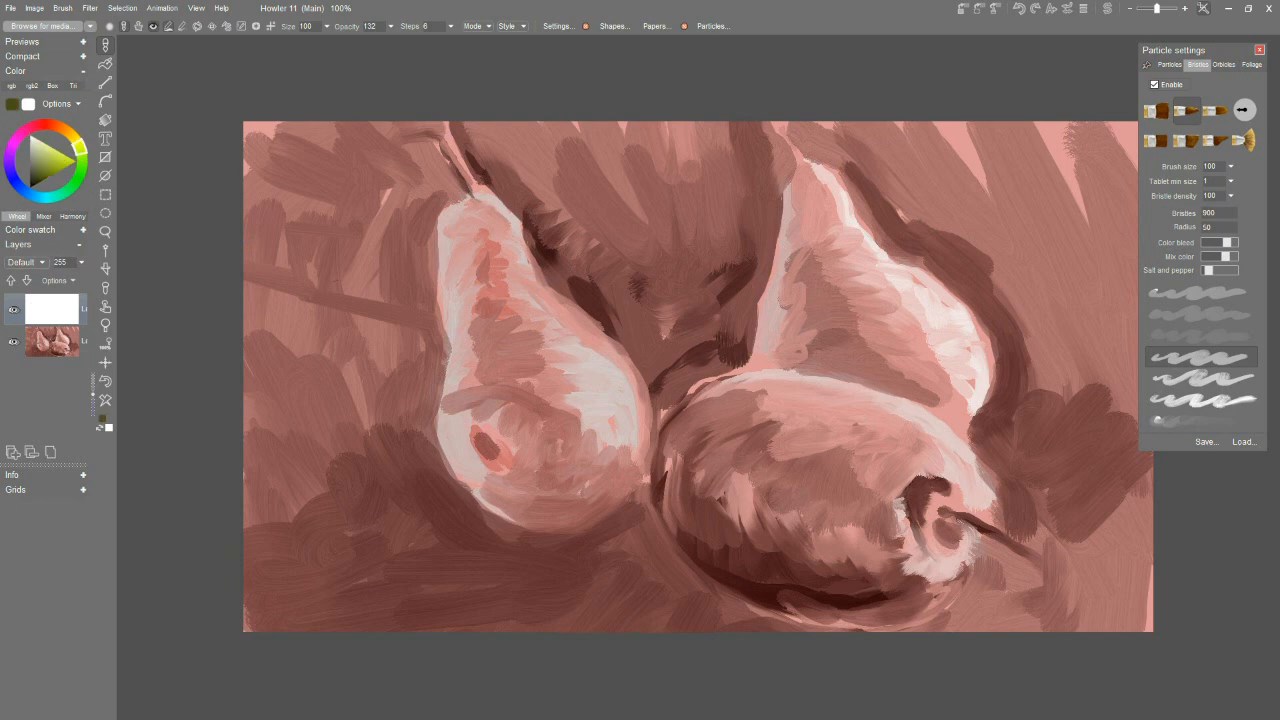
pyautogui.click(62, 156)
pyautogui.click(67, 156)
pyautogui.moveTo(82, 147); pyautogui.dragTo(76, 140)
pyautogui.moveTo(469, 303)
pyautogui.mouseDown()
pyautogui.moveTo(476, 220)
pyautogui.moveTo(486, 290)
pyautogui.moveTo(553, 317)
pyautogui.moveTo(529, 339)
pyautogui.moveTo(563, 366)
pyautogui.moveTo(551, 377)
pyautogui.moveTo(589, 410)
pyautogui.moveTo(621, 480)
pyautogui.moveTo(577, 496)
pyautogui.moveTo(502, 482)
pyautogui.moveTo(603, 507)
pyautogui.moveTo(495, 489)
pyautogui.moveTo(560, 494)
pyautogui.moveTo(540, 470)
pyautogui.moveTo(546, 424)
pyautogui.moveTo(476, 422)
pyautogui.moveTo(500, 365)
pyautogui.moveTo(481, 343)
pyautogui.moveTo(465, 368)
pyautogui.moveTo(478, 210)
pyautogui.mouseUp()
pyautogui.moveTo(481, 480)
pyautogui.mouseDown()
pyautogui.moveTo(458, 453)
pyautogui.moveTo(463, 378)
pyautogui.moveTo(447, 398)
pyautogui.moveTo(472, 332)
pyautogui.moveTo(457, 347)
pyautogui.moveTo(444, 241)
pyautogui.moveTo(453, 213)
pyautogui.moveTo(453, 229)
pyautogui.moveTo(473, 211)
pyautogui.moveTo(505, 242)
pyautogui.moveTo(494, 239)
pyautogui.moveTo(491, 277)
pyautogui.moveTo(520, 280)
pyautogui.moveTo(501, 247)
pyautogui.moveTo(520, 281)
pyautogui.moveTo(487, 216)
pyautogui.mouseUp()
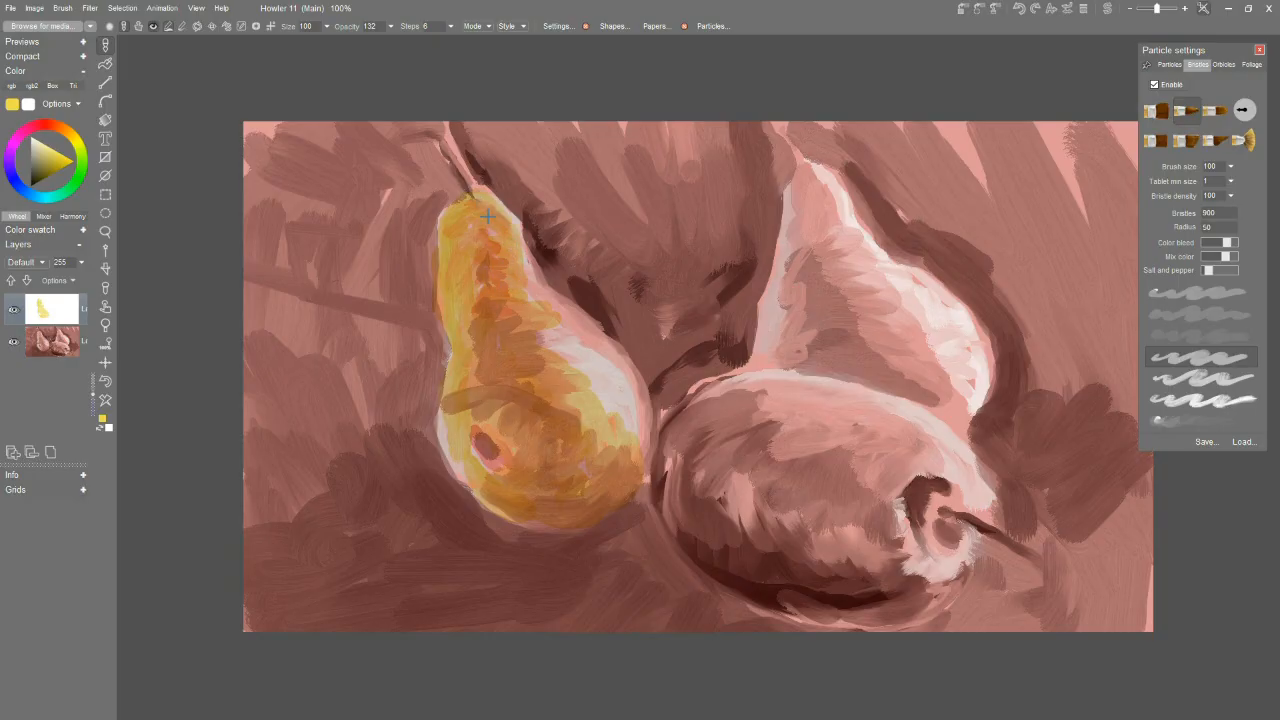
# Extend the yellow glaze along the left pear's edges and neck and around its highlight.
pyautogui.moveTo(615, 407)
pyautogui.mouseDown()
pyautogui.moveTo(638, 425)
pyautogui.moveTo(628, 480)
pyautogui.mouseUp()
pyautogui.moveTo(557, 311)
pyautogui.mouseDown()
pyautogui.moveTo(595, 342)
pyautogui.moveTo(597, 330)
pyautogui.moveTo(645, 410)
pyautogui.mouseUp()
pyautogui.moveTo(533, 265)
pyautogui.mouseDown()
pyautogui.moveTo(514, 216)
pyautogui.moveTo(461, 197)
pyautogui.mouseUp()
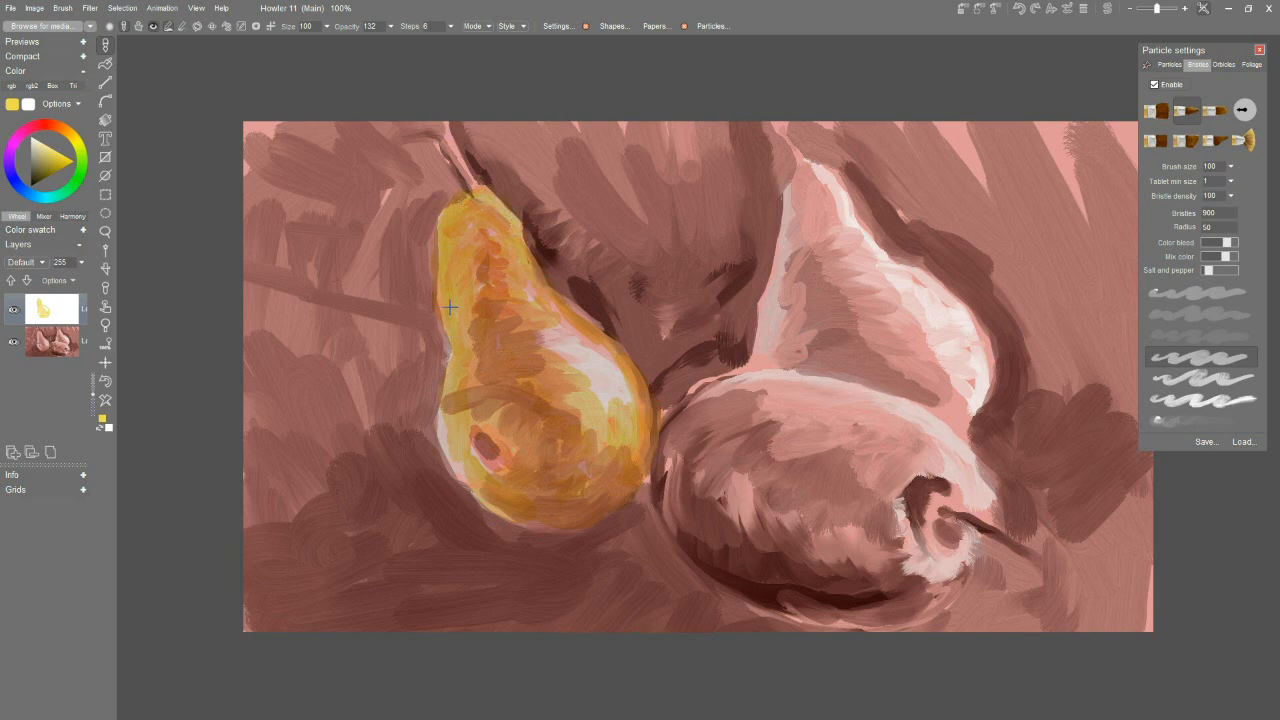
pyautogui.moveTo(456, 422); pyautogui.dragTo(480, 488)
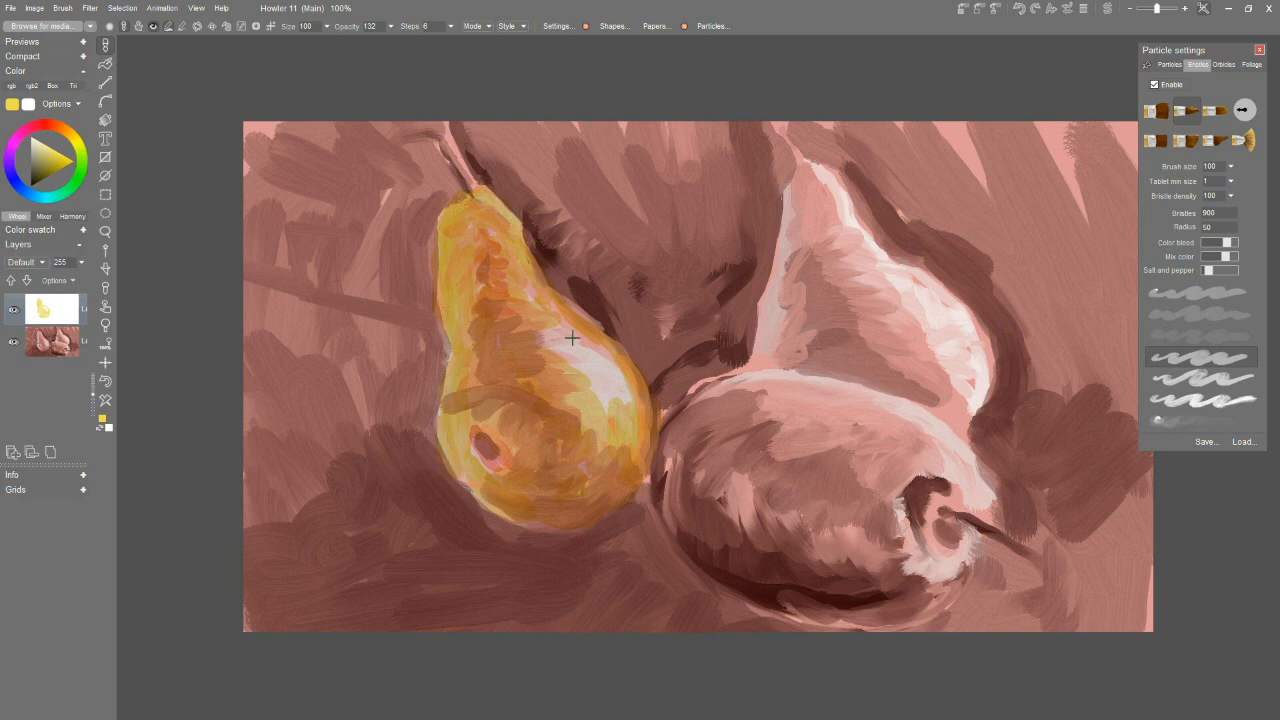
pyautogui.moveTo(569, 347)
pyautogui.mouseDown()
pyautogui.moveTo(542, 338)
pyautogui.moveTo(623, 370)
pyautogui.mouseUp()
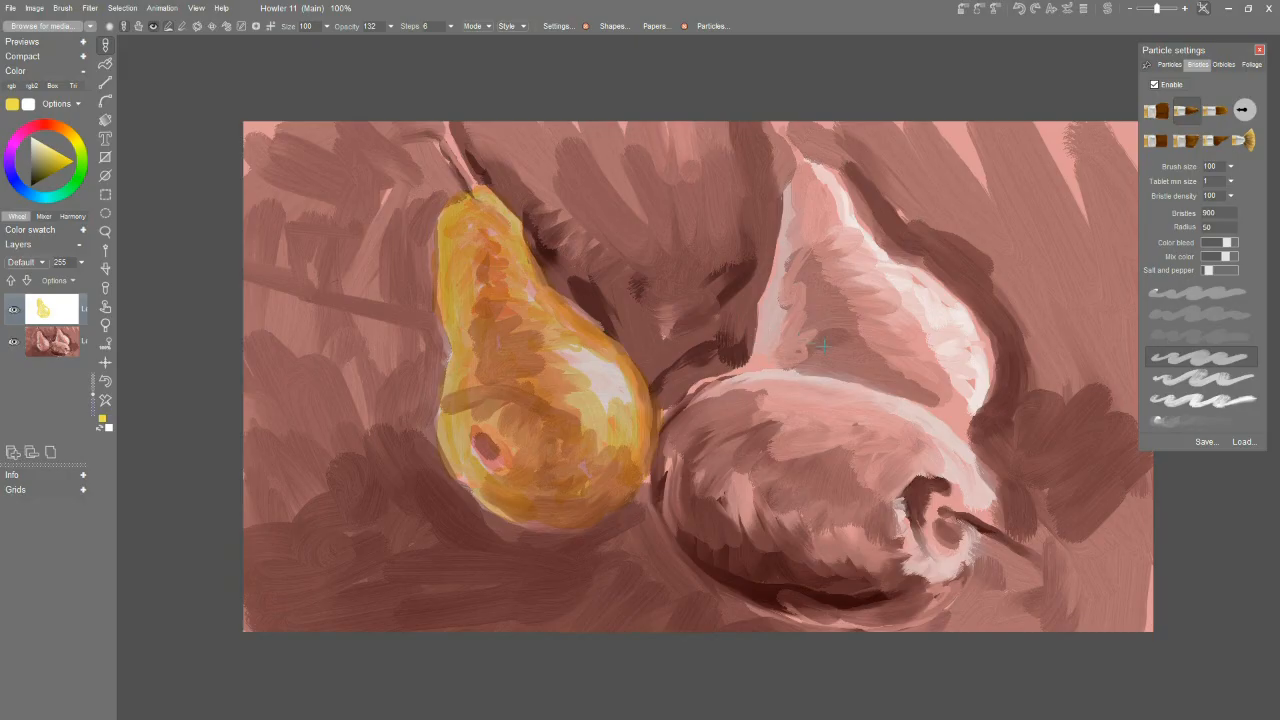
# Glaze the rear right pear with yellow from its base up to the neck, leaving light highlights along its right side.
pyautogui.moveTo(764, 359); pyautogui.dragTo(858, 376)
pyautogui.moveTo(889, 380)
pyautogui.mouseDown()
pyautogui.moveTo(965, 425)
pyautogui.moveTo(955, 355)
pyautogui.moveTo(845, 258)
pyautogui.mouseUp()
pyautogui.moveTo(899, 357)
pyautogui.mouseDown()
pyautogui.moveTo(775, 345)
pyautogui.moveTo(785, 300)
pyautogui.moveTo(755, 354)
pyautogui.moveTo(791, 191)
pyautogui.moveTo(792, 225)
pyautogui.moveTo(818, 184)
pyautogui.moveTo(877, 263)
pyautogui.moveTo(792, 290)
pyautogui.moveTo(812, 324)
pyautogui.mouseUp()
pyautogui.moveTo(815, 227)
pyautogui.mouseDown()
pyautogui.moveTo(809, 189)
pyautogui.moveTo(830, 259)
pyautogui.moveTo(824, 181)
pyautogui.moveTo(843, 239)
pyautogui.moveTo(842, 214)
pyautogui.moveTo(872, 257)
pyautogui.moveTo(921, 263)
pyautogui.moveTo(880, 269)
pyautogui.moveTo(933, 291)
pyautogui.moveTo(869, 270)
pyautogui.moveTo(964, 325)
pyautogui.moveTo(957, 315)
pyautogui.moveTo(977, 376)
pyautogui.mouseUp()
pyautogui.moveTo(888, 259); pyautogui.dragTo(954, 295)
pyautogui.moveTo(859, 222); pyautogui.dragTo(876, 245)
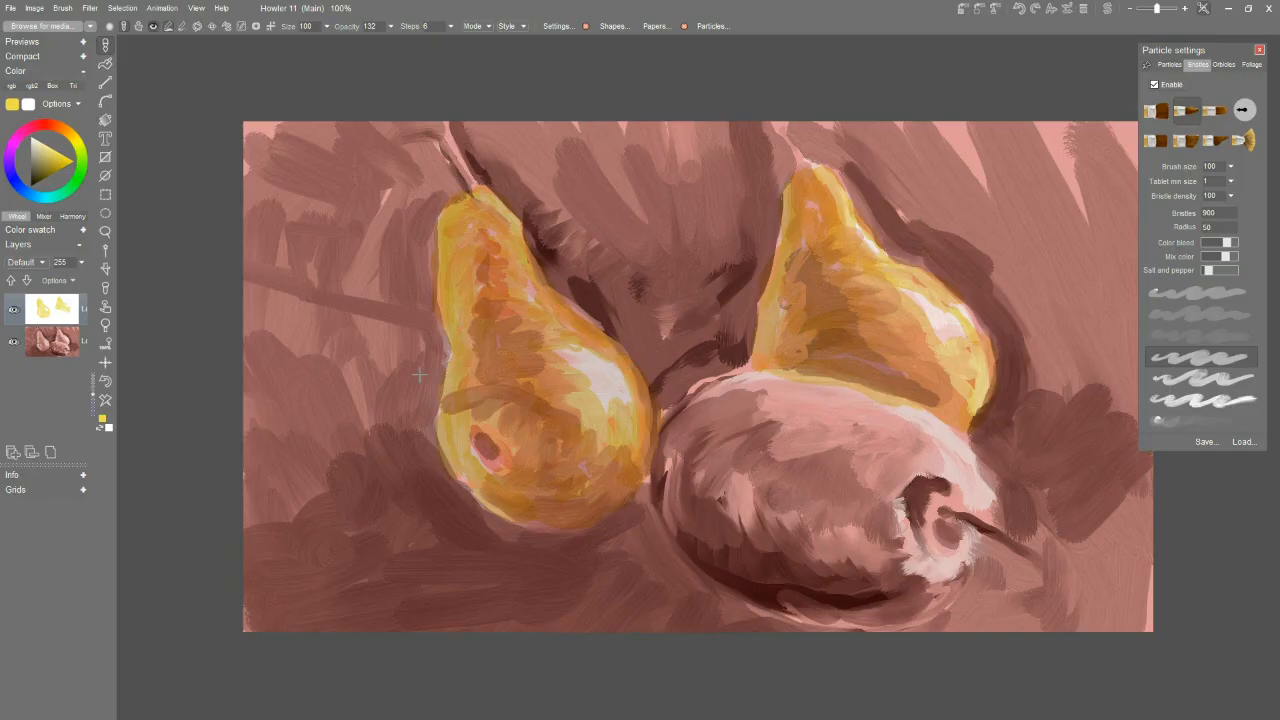
# Choose an orange and brush it over the lying pear's upper-left end and left edge.
pyautogui.click(68, 130)
pyautogui.click(64, 161)
pyautogui.click(61, 127)
pyautogui.click(65, 159)
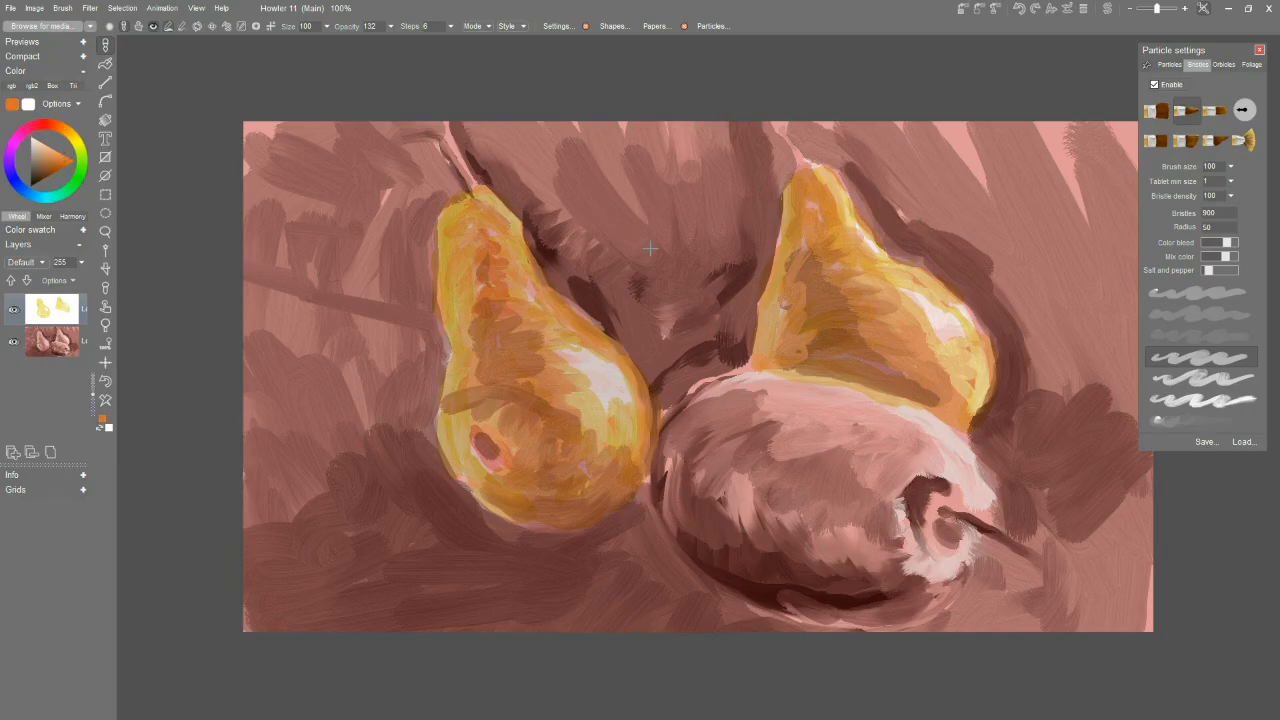
pyautogui.moveTo(806, 396)
pyautogui.mouseDown()
pyautogui.moveTo(745, 400)
pyautogui.moveTo(690, 440)
pyautogui.moveTo(667, 478)
pyautogui.moveTo(685, 510)
pyautogui.mouseUp()
# Switch to a red-orange and glaze it across the lying pear's left side and lower body.
pyautogui.click(51, 125)
pyautogui.click(64, 152)
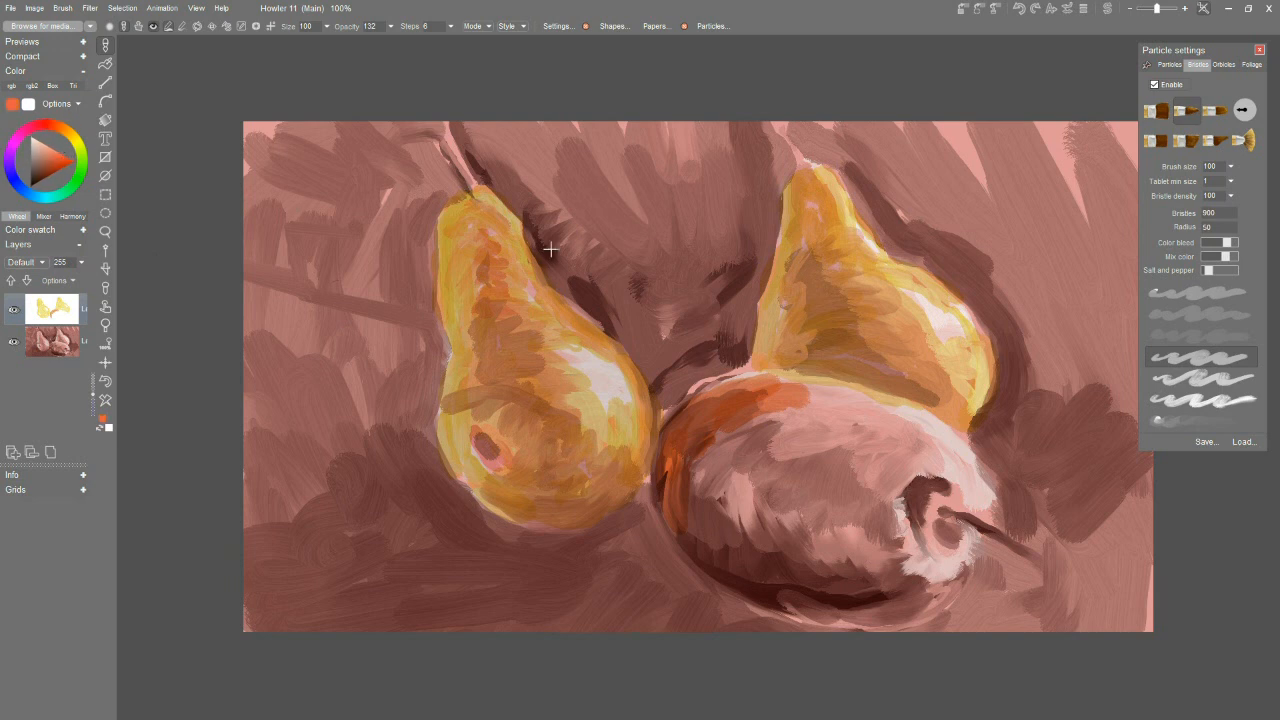
pyautogui.moveTo(716, 408)
pyautogui.mouseDown()
pyautogui.moveTo(723, 483)
pyautogui.moveTo(766, 450)
pyautogui.moveTo(781, 493)
pyautogui.moveTo(825, 530)
pyautogui.moveTo(854, 530)
pyautogui.moveTo(891, 499)
pyautogui.moveTo(910, 566)
pyautogui.moveTo(891, 551)
pyautogui.moveTo(821, 545)
pyautogui.moveTo(870, 569)
pyautogui.moveTo(732, 542)
pyautogui.moveTo(698, 463)
pyautogui.moveTo(686, 507)
pyautogui.moveTo(758, 513)
pyautogui.moveTo(857, 573)
pyautogui.mouseUp()
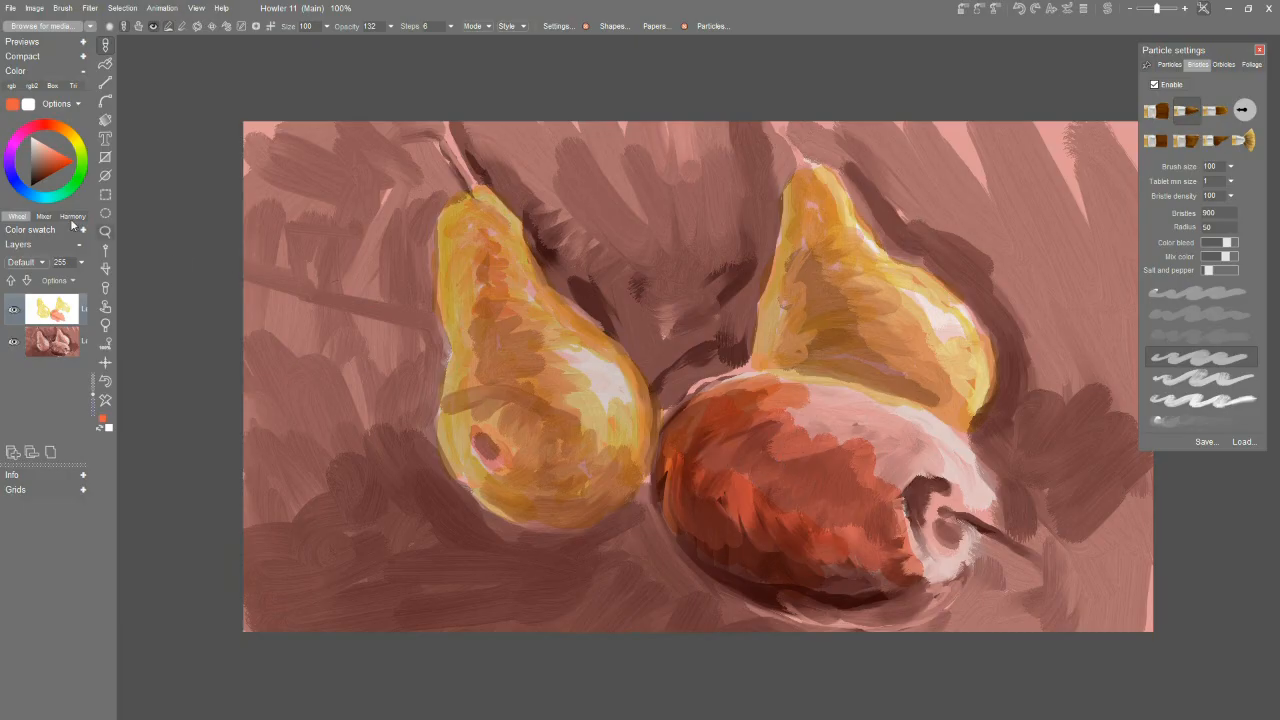
# Choose a yellow-orange and glaze it over the lying pear's upper side toward the stem end.
pyautogui.click(68, 132)
pyautogui.moveTo(760, 400)
pyautogui.mouseDown()
pyautogui.moveTo(822, 423)
pyautogui.moveTo(800, 396)
pyautogui.mouseUp()
pyautogui.moveTo(63, 150); pyautogui.dragTo(61, 154)
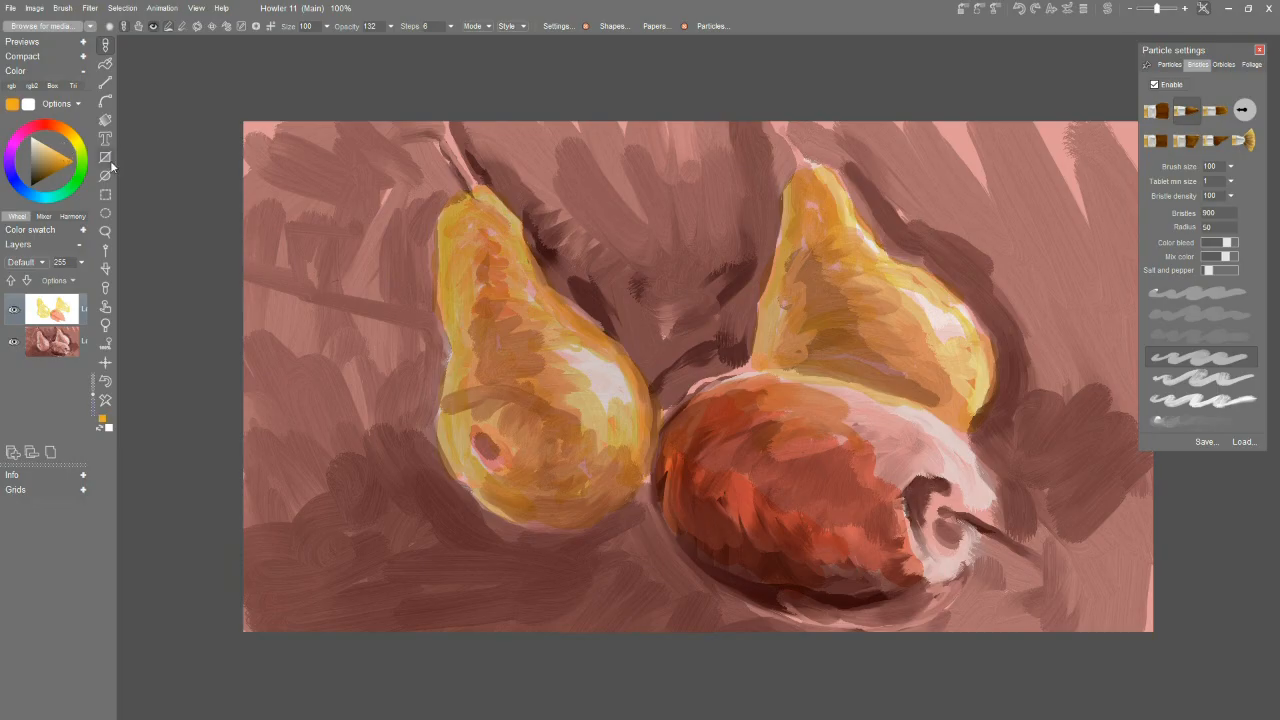
pyautogui.moveTo(850, 417)
pyautogui.mouseDown()
pyautogui.moveTo(908, 428)
pyautogui.moveTo(845, 412)
pyautogui.moveTo(902, 449)
pyautogui.moveTo(881, 458)
pyautogui.moveTo(887, 492)
pyautogui.moveTo(911, 459)
pyautogui.moveTo(887, 474)
pyautogui.moveTo(931, 465)
pyautogui.moveTo(889, 494)
pyautogui.moveTo(842, 452)
pyautogui.mouseUp()
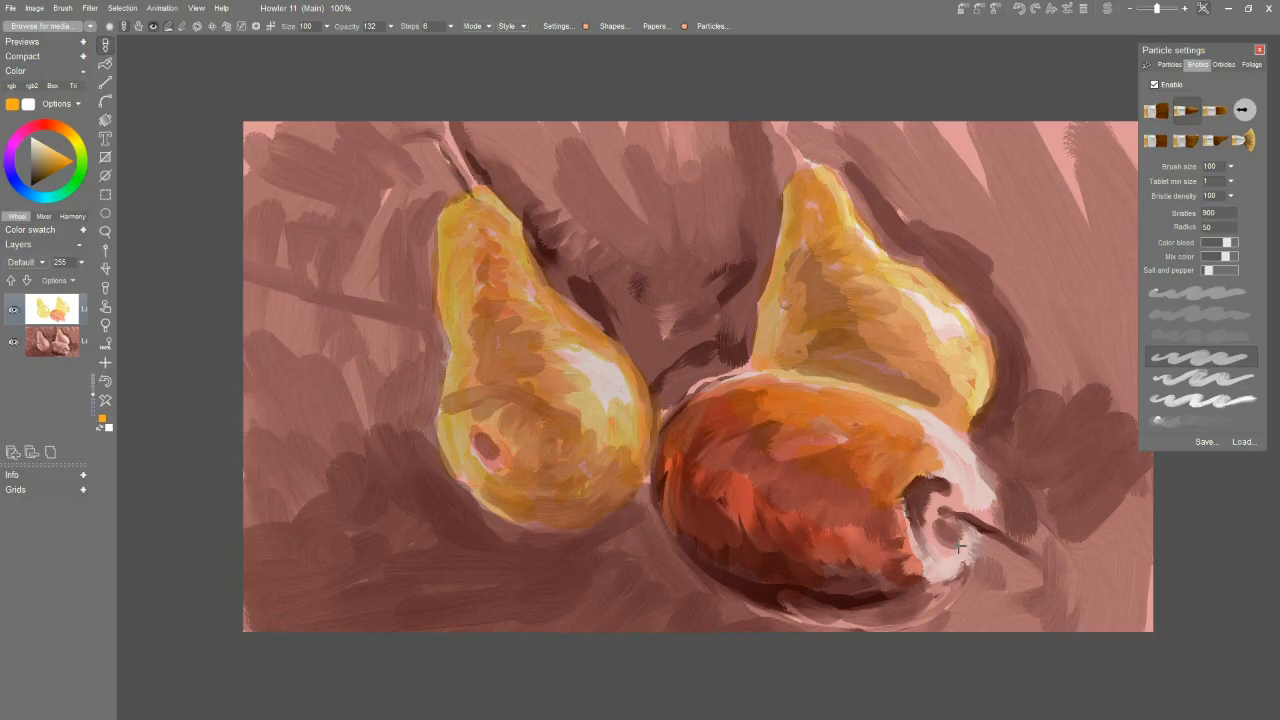
# Tint the lying pear's stem hollow yellow-orange and brush light yellow around the rim at the stem end.
pyautogui.moveTo(928, 535); pyautogui.dragTo(945, 489)
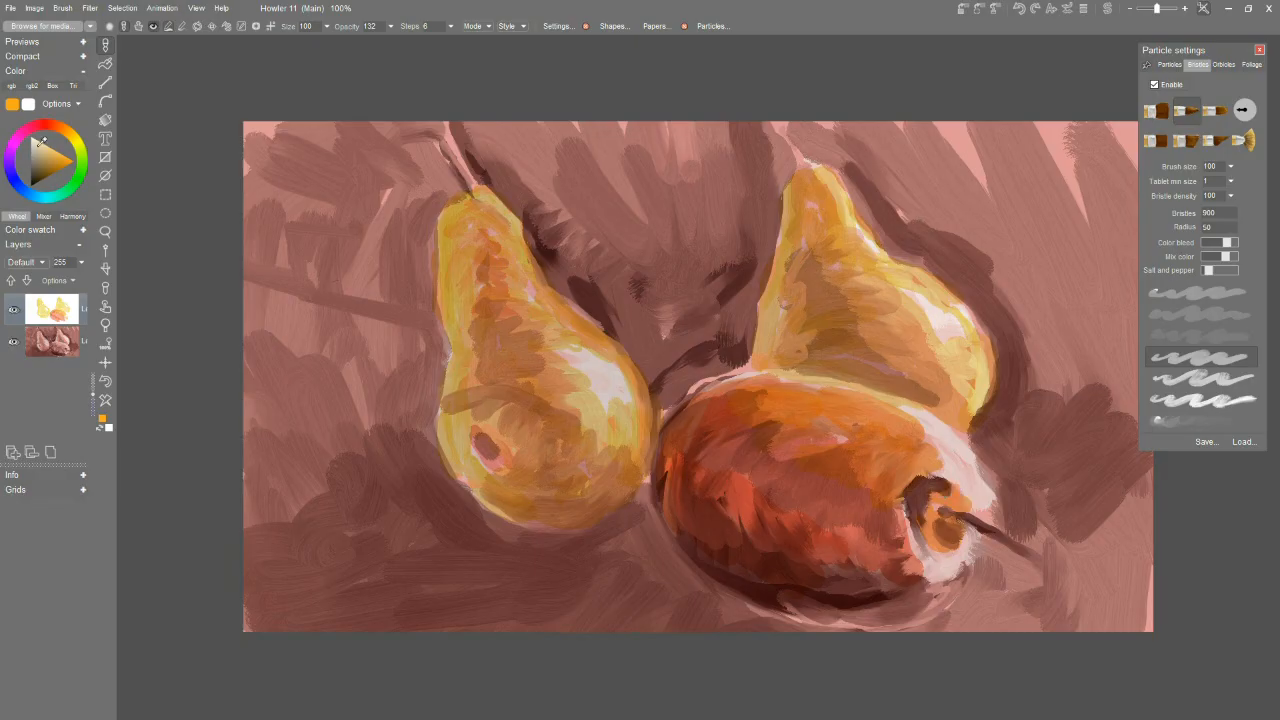
pyautogui.moveTo(72, 143); pyautogui.dragTo(74, 178)
pyautogui.moveTo(938, 459)
pyautogui.mouseDown()
pyautogui.moveTo(937, 477)
pyautogui.moveTo(966, 466)
pyautogui.moveTo(920, 522)
pyautogui.moveTo(908, 519)
pyautogui.mouseUp()
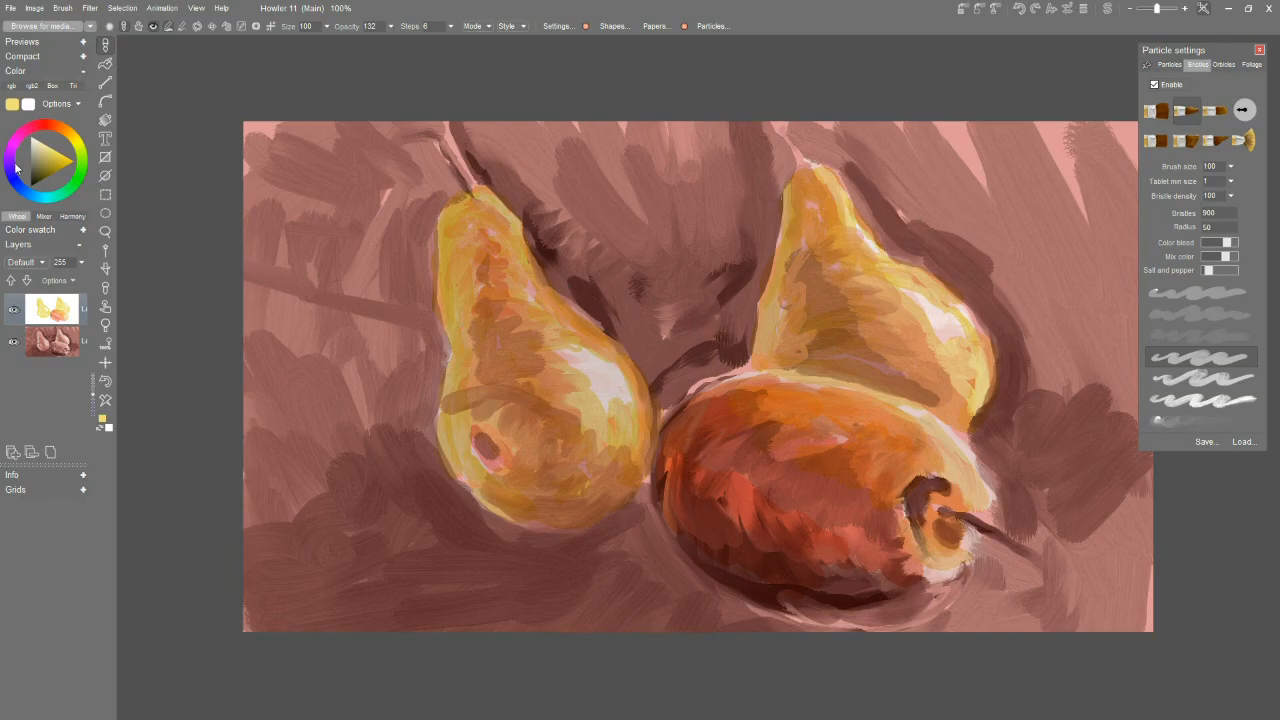
# Add another layer and glaze light blue over the background around the left pear and between the upright pears.
pyautogui.moveTo(44, 199); pyautogui.dragTo(38, 198)
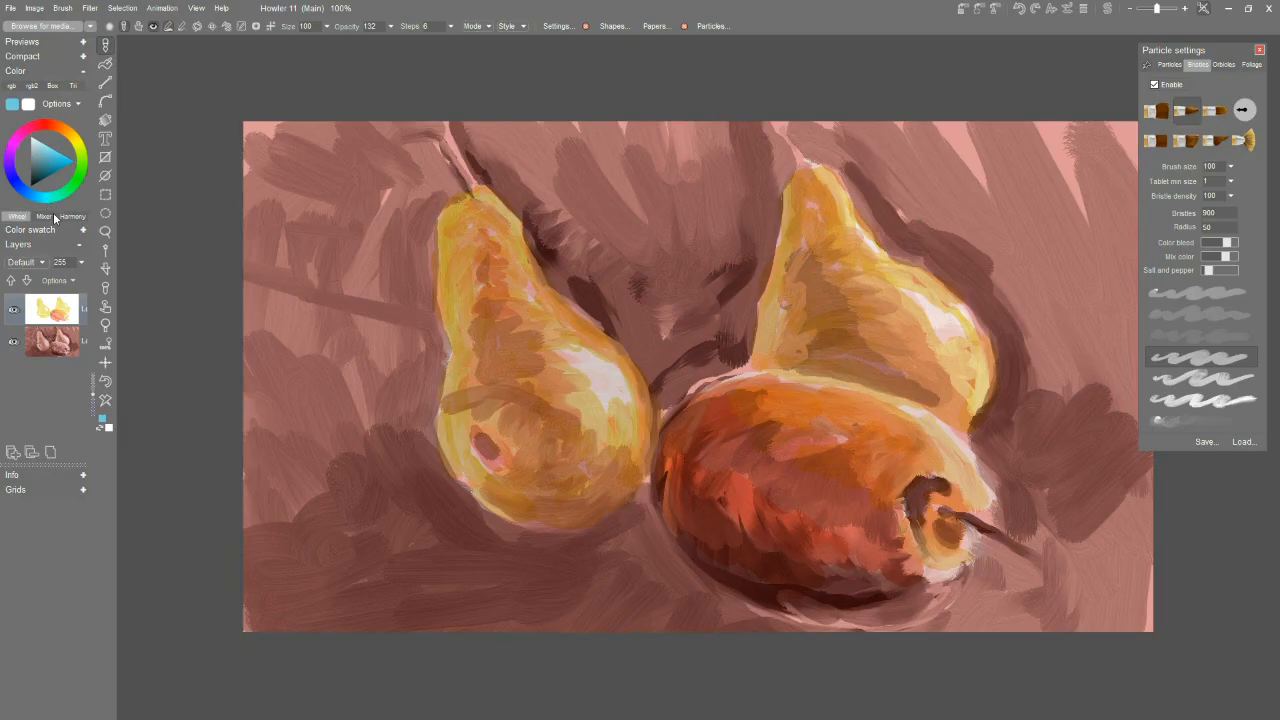
pyautogui.click(14, 452)
pyautogui.moveTo(387, 261)
pyautogui.mouseDown()
pyautogui.moveTo(376, 187)
pyautogui.moveTo(399, 198)
pyautogui.moveTo(414, 183)
pyautogui.moveTo(429, 197)
pyautogui.moveTo(414, 261)
pyautogui.moveTo(440, 190)
pyautogui.moveTo(421, 212)
pyautogui.moveTo(447, 186)
pyautogui.moveTo(411, 123)
pyautogui.moveTo(404, 195)
pyautogui.moveTo(377, 186)
pyautogui.moveTo(364, 146)
pyautogui.moveTo(329, 176)
pyautogui.moveTo(321, 148)
pyautogui.moveTo(273, 179)
pyautogui.moveTo(281, 146)
pyautogui.moveTo(368, 126)
pyautogui.mouseUp()
pyautogui.moveTo(284, 236)
pyautogui.mouseDown()
pyautogui.moveTo(288, 220)
pyautogui.moveTo(350, 230)
pyautogui.moveTo(380, 300)
pyautogui.moveTo(408, 257)
pyautogui.moveTo(430, 320)
pyautogui.moveTo(420, 289)
pyautogui.moveTo(436, 348)
pyautogui.moveTo(420, 450)
pyautogui.moveTo(435, 515)
pyautogui.moveTo(295, 460)
pyautogui.moveTo(271, 509)
pyautogui.moveTo(370, 585)
pyautogui.mouseUp()
pyautogui.moveTo(462, 576)
pyautogui.mouseDown()
pyautogui.moveTo(509, 537)
pyautogui.moveTo(628, 543)
pyautogui.moveTo(709, 609)
pyautogui.moveTo(626, 634)
pyautogui.moveTo(646, 611)
pyautogui.moveTo(525, 584)
pyautogui.mouseUp()
pyautogui.moveTo(555, 260)
pyautogui.mouseDown()
pyautogui.moveTo(510, 182)
pyautogui.moveTo(560, 260)
pyautogui.moveTo(535, 180)
pyautogui.moveTo(564, 154)
pyautogui.moveTo(617, 216)
pyautogui.moveTo(665, 312)
pyautogui.moveTo(678, 310)
pyautogui.moveTo(675, 274)
pyautogui.moveTo(598, 298)
pyautogui.moveTo(625, 318)
pyautogui.moveTo(669, 398)
pyautogui.moveTo(680, 375)
pyautogui.moveTo(711, 368)
pyautogui.moveTo(690, 271)
pyautogui.moveTo(674, 347)
pyautogui.moveTo(737, 253)
pyautogui.moveTo(743, 306)
pyautogui.moveTo(774, 218)
pyautogui.moveTo(755, 268)
pyautogui.moveTo(744, 168)
pyautogui.moveTo(665, 165)
pyautogui.mouseUp()
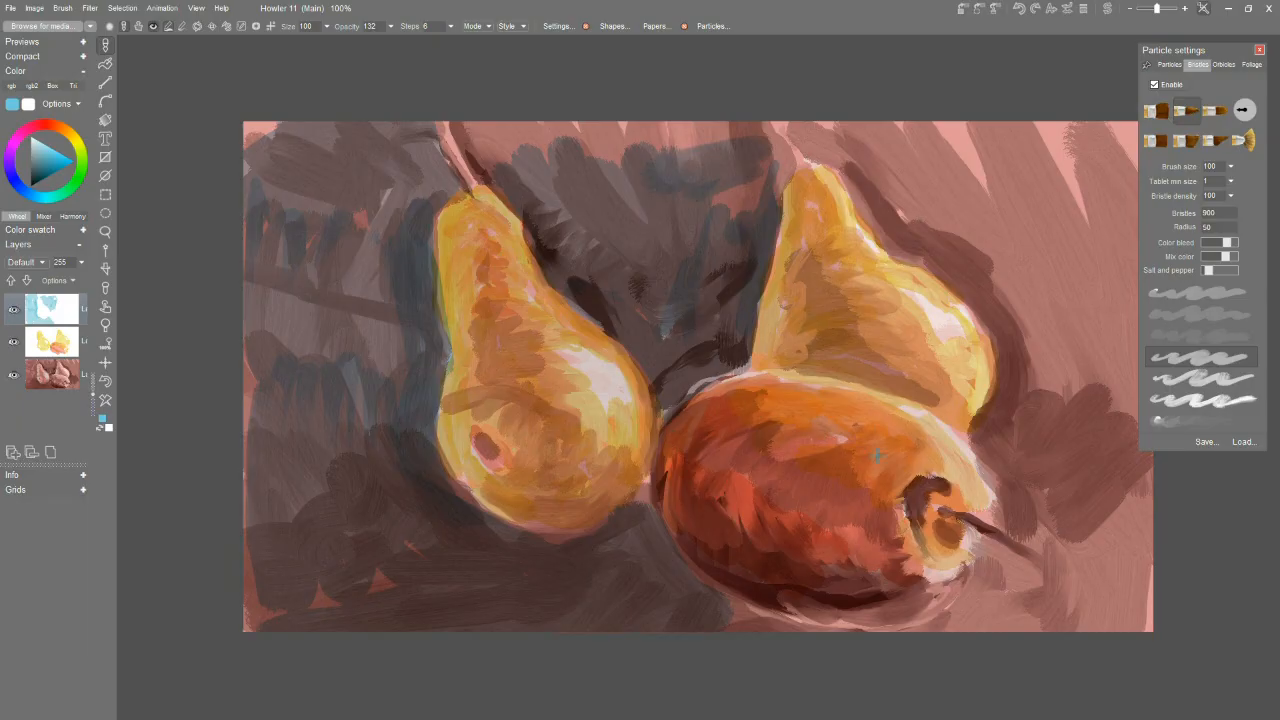
# Try a blue stroke on the lying pear's upper side and undo it.
pyautogui.moveTo(850, 417)
pyautogui.mouseDown()
pyautogui.moveTo(826, 420)
pyautogui.moveTo(884, 446)
pyautogui.moveTo(793, 434)
pyautogui.mouseUp()
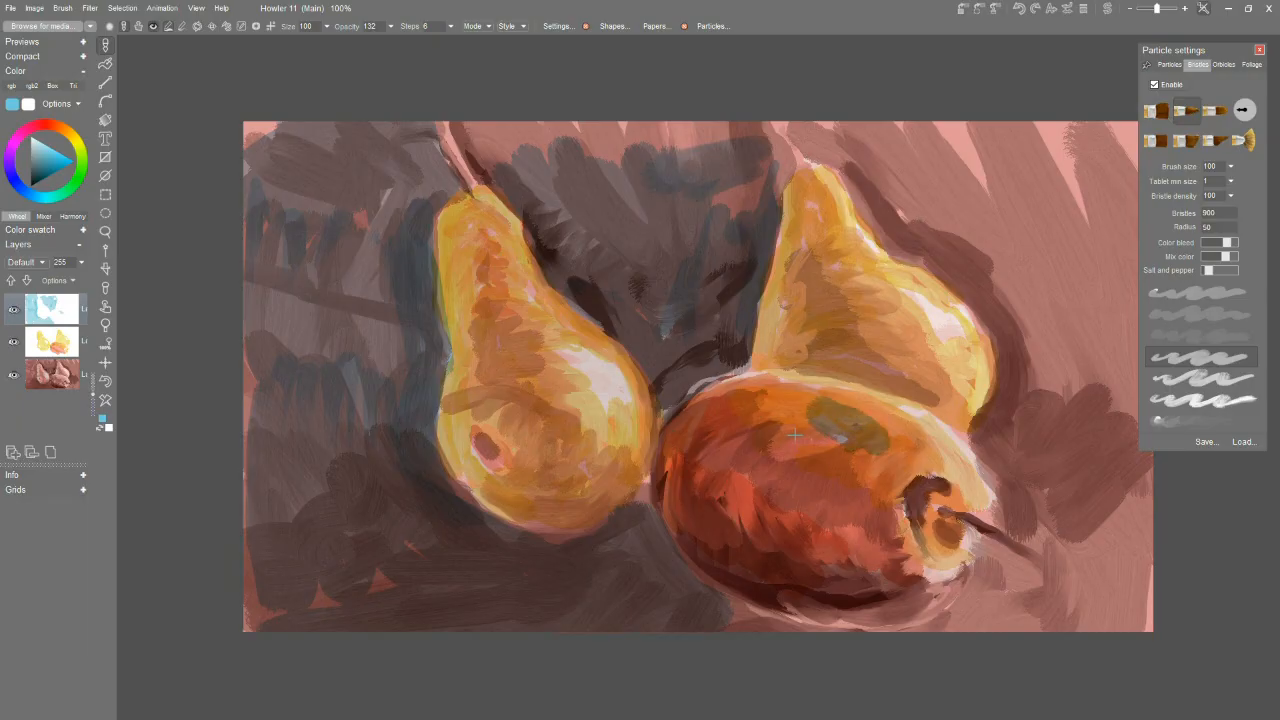
pyautogui.hotkey('ctrl', 'z')
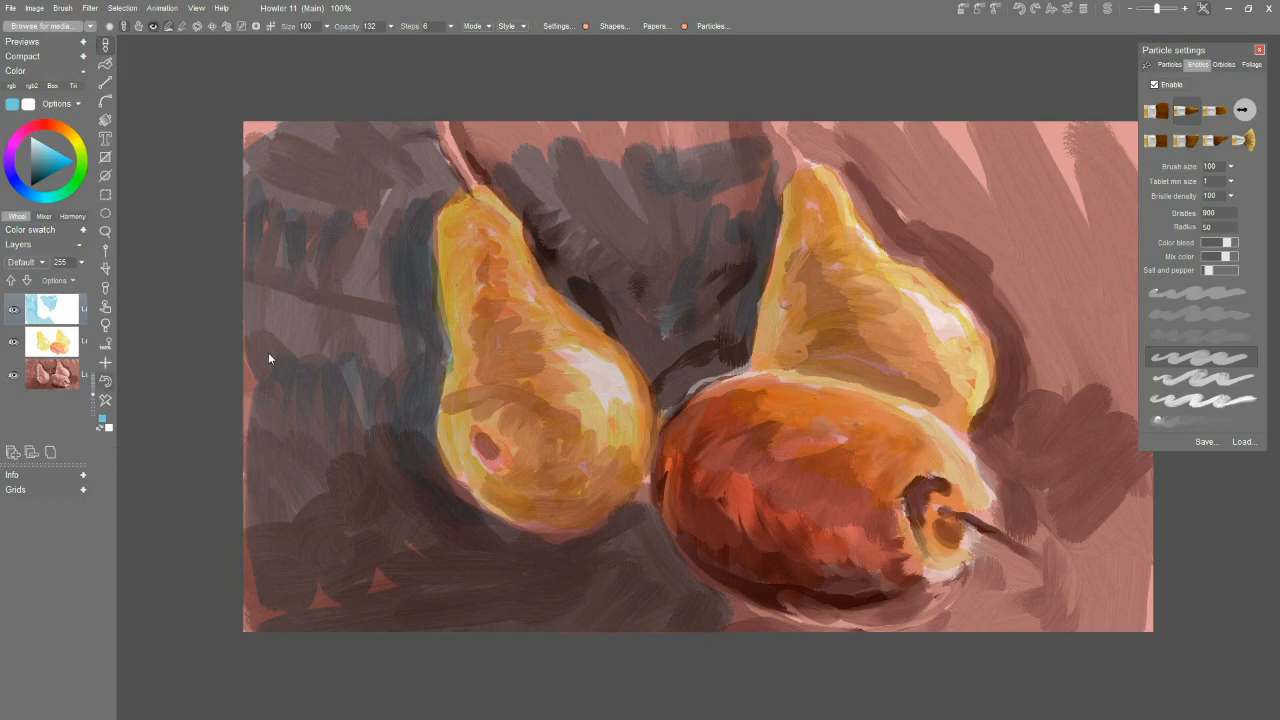
# Deepen the blue glaze between the upright pears and extend it over the right background and below the lying pear.
pyautogui.moveTo(490, 130)
pyautogui.mouseDown()
pyautogui.moveTo(520, 165)
pyautogui.moveTo(660, 177)
pyautogui.moveTo(700, 140)
pyautogui.moveTo(722, 214)
pyautogui.moveTo(651, 295)
pyautogui.moveTo(645, 322)
pyautogui.mouseUp()
pyautogui.moveTo(907, 249)
pyautogui.mouseDown()
pyautogui.moveTo(875, 210)
pyautogui.moveTo(951, 251)
pyautogui.moveTo(1040, 370)
pyautogui.moveTo(1140, 440)
pyautogui.mouseUp()
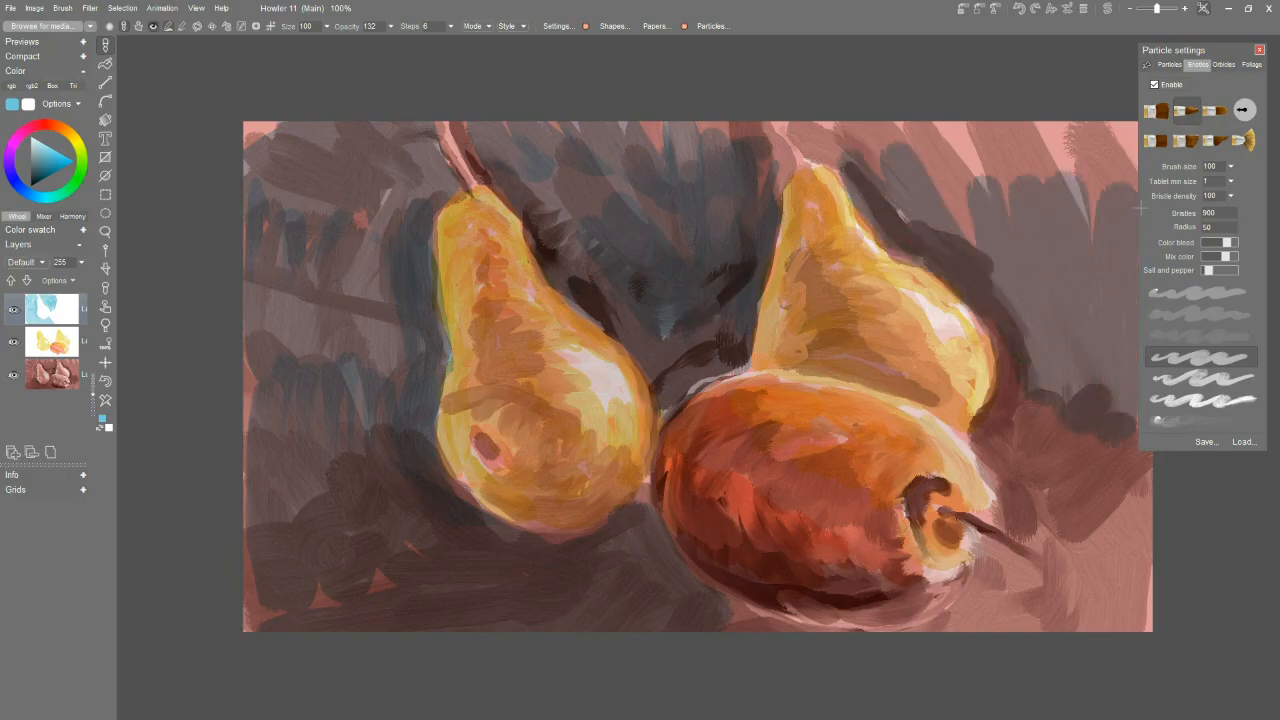
pyautogui.moveTo(1005, 360)
pyautogui.mouseDown()
pyautogui.moveTo(986, 432)
pyautogui.moveTo(1020, 420)
pyautogui.moveTo(1056, 482)
pyautogui.moveTo(1118, 450)
pyautogui.moveTo(1124, 573)
pyautogui.moveTo(1042, 477)
pyautogui.moveTo(1009, 470)
pyautogui.moveTo(1010, 515)
pyautogui.moveTo(1139, 585)
pyautogui.mouseUp()
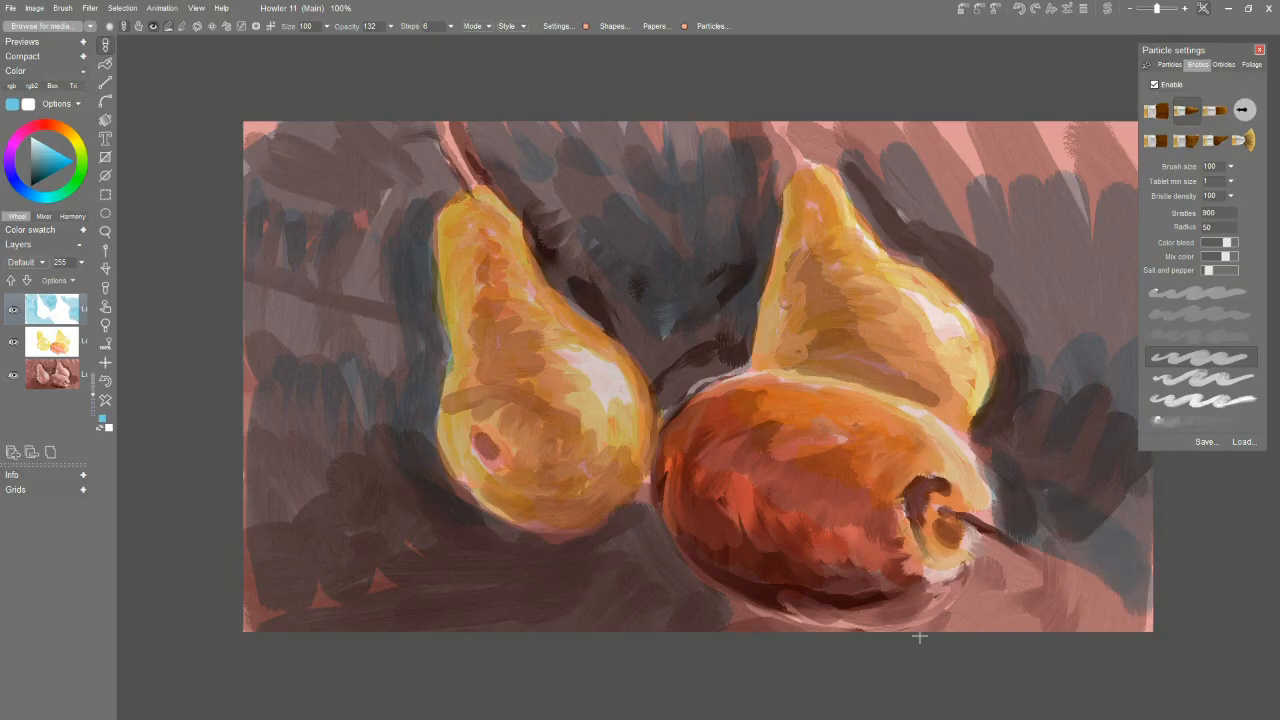
pyautogui.moveTo(690, 609)
pyautogui.mouseDown()
pyautogui.moveTo(874, 632)
pyautogui.moveTo(692, 588)
pyautogui.moveTo(877, 621)
pyautogui.moveTo(986, 573)
pyautogui.moveTo(978, 605)
pyautogui.moveTo(1148, 625)
pyautogui.mouseUp()
pyautogui.moveTo(960, 236)
pyautogui.mouseDown()
pyautogui.moveTo(985, 255)
pyautogui.moveTo(1020, 140)
pyautogui.moveTo(1085, 205)
pyautogui.mouseUp()
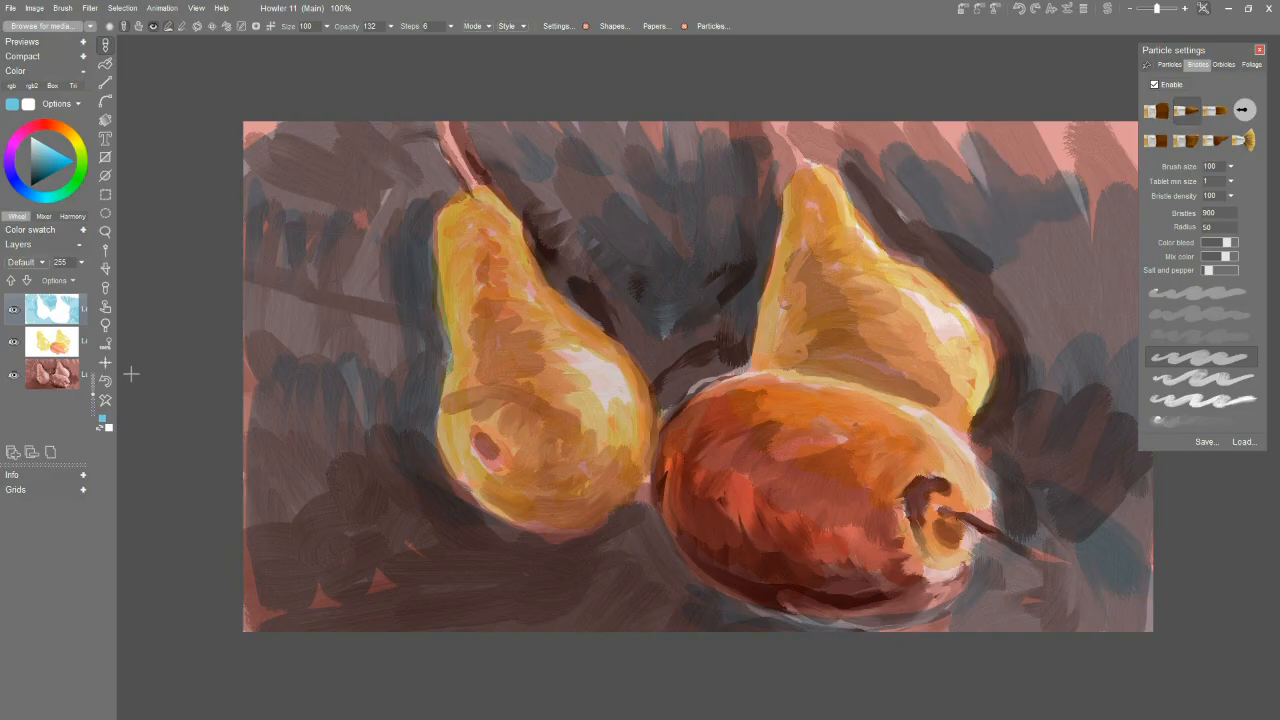
# Permanently merge all layers into one.
pyautogui.click(47, 455)
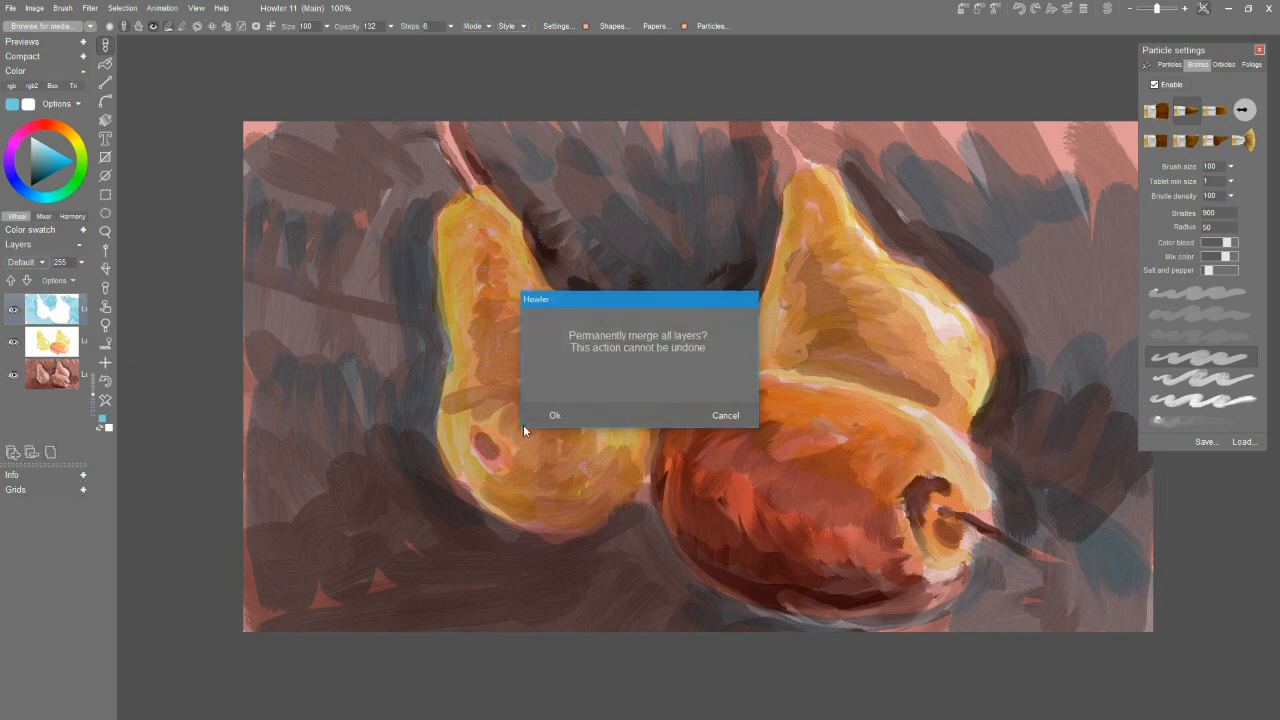
pyautogui.click(556, 415)
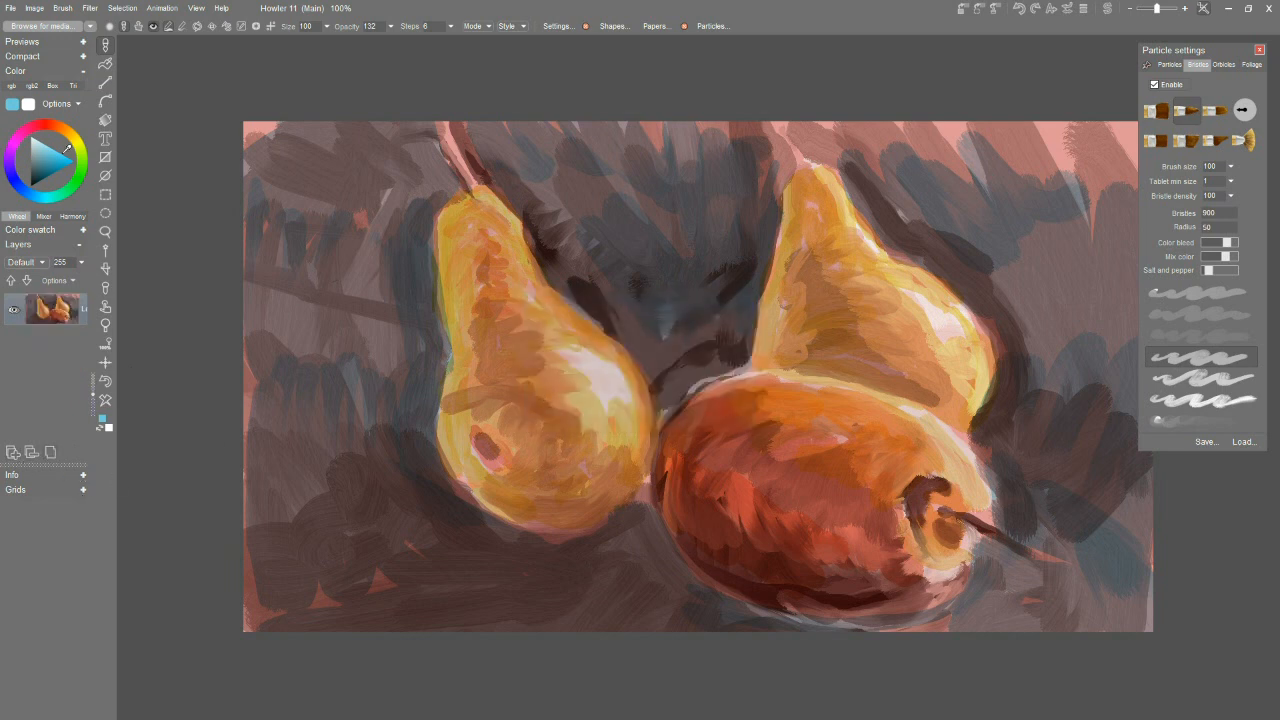
# Paint a blue highlight on the lying pear's upper side, lighten it with pale blue, and add pale blue above the stem hollow.
pyautogui.moveTo(46, 145)
pyautogui.mouseDown()
pyautogui.moveTo(38, 138)
pyautogui.moveTo(58, 146)
pyautogui.mouseUp()
pyautogui.moveTo(24, 189); pyautogui.dragTo(34, 193)
pyautogui.moveTo(800, 405)
pyautogui.mouseDown()
pyautogui.moveTo(856, 424)
pyautogui.moveTo(826, 458)
pyautogui.mouseUp()
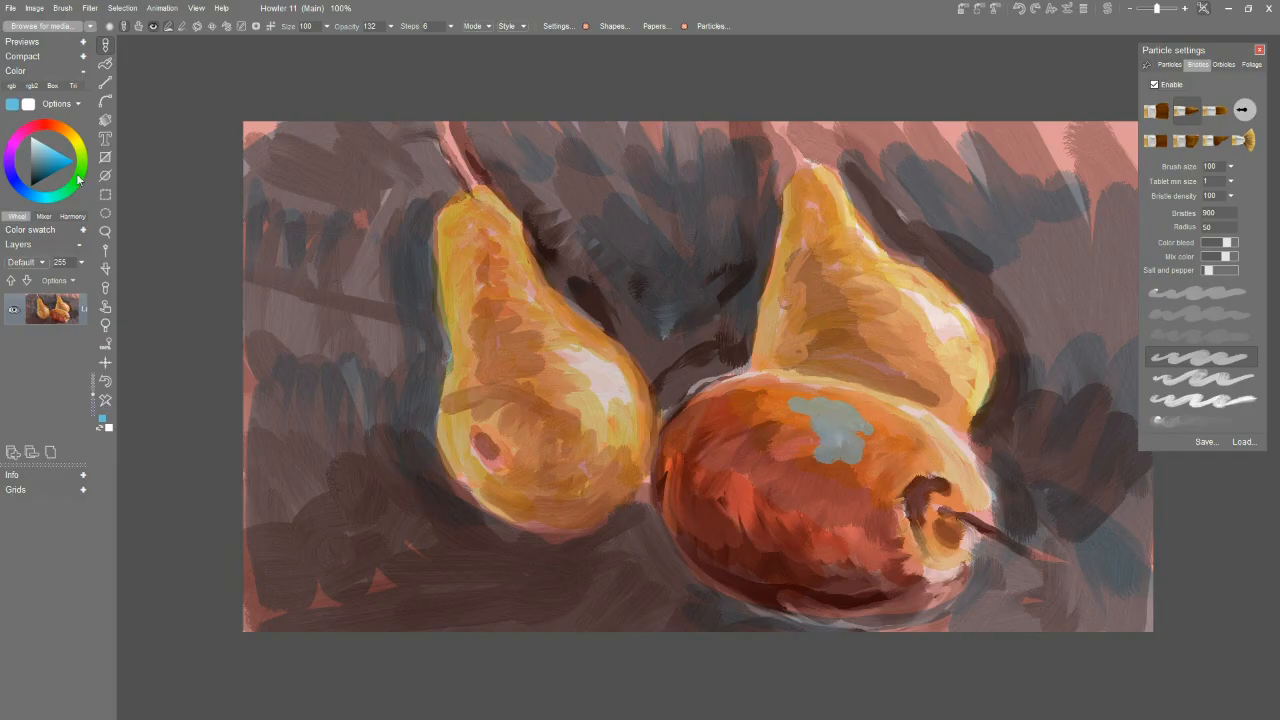
pyautogui.moveTo(47, 148)
pyautogui.mouseDown()
pyautogui.moveTo(40, 136)
pyautogui.moveTo(50, 141)
pyautogui.mouseUp()
pyautogui.moveTo(835, 411)
pyautogui.mouseDown()
pyautogui.moveTo(860, 431)
pyautogui.moveTo(832, 415)
pyautogui.moveTo(850, 436)
pyautogui.moveTo(844, 465)
pyautogui.moveTo(853, 418)
pyautogui.mouseUp()
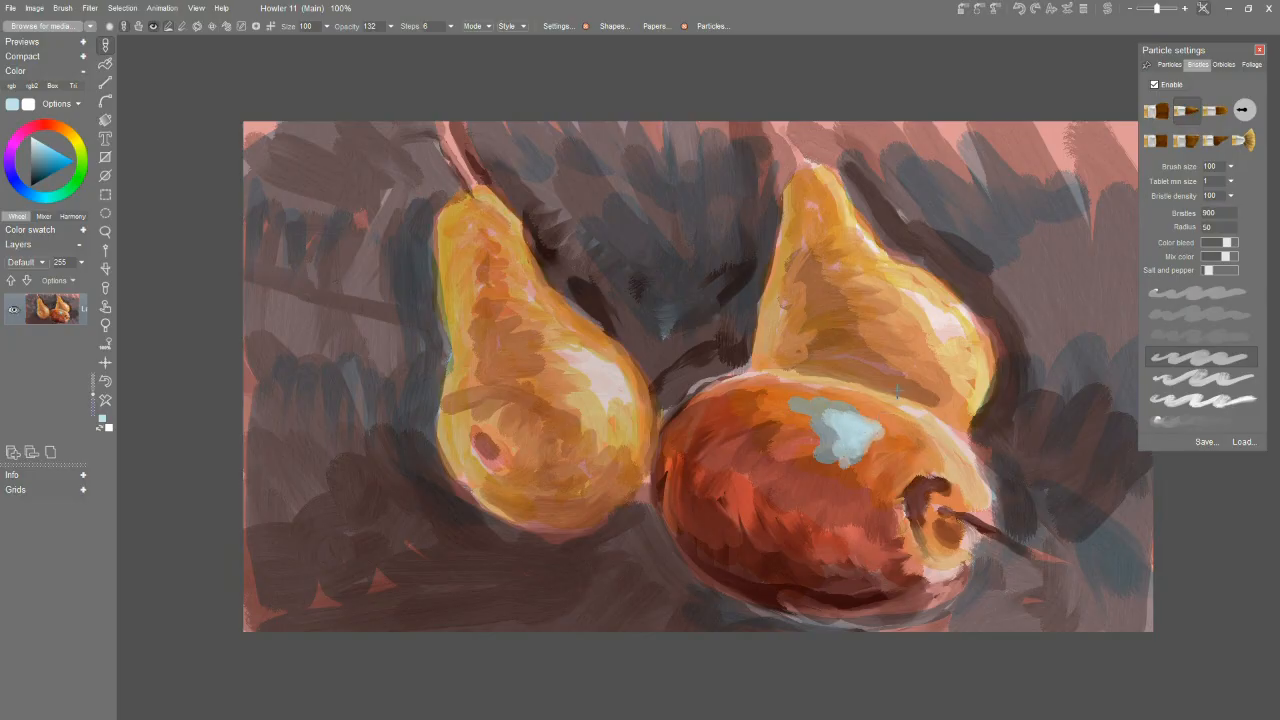
pyautogui.moveTo(918, 468)
pyautogui.mouseDown()
pyautogui.moveTo(905, 477)
pyautogui.moveTo(950, 458)
pyautogui.mouseUp()
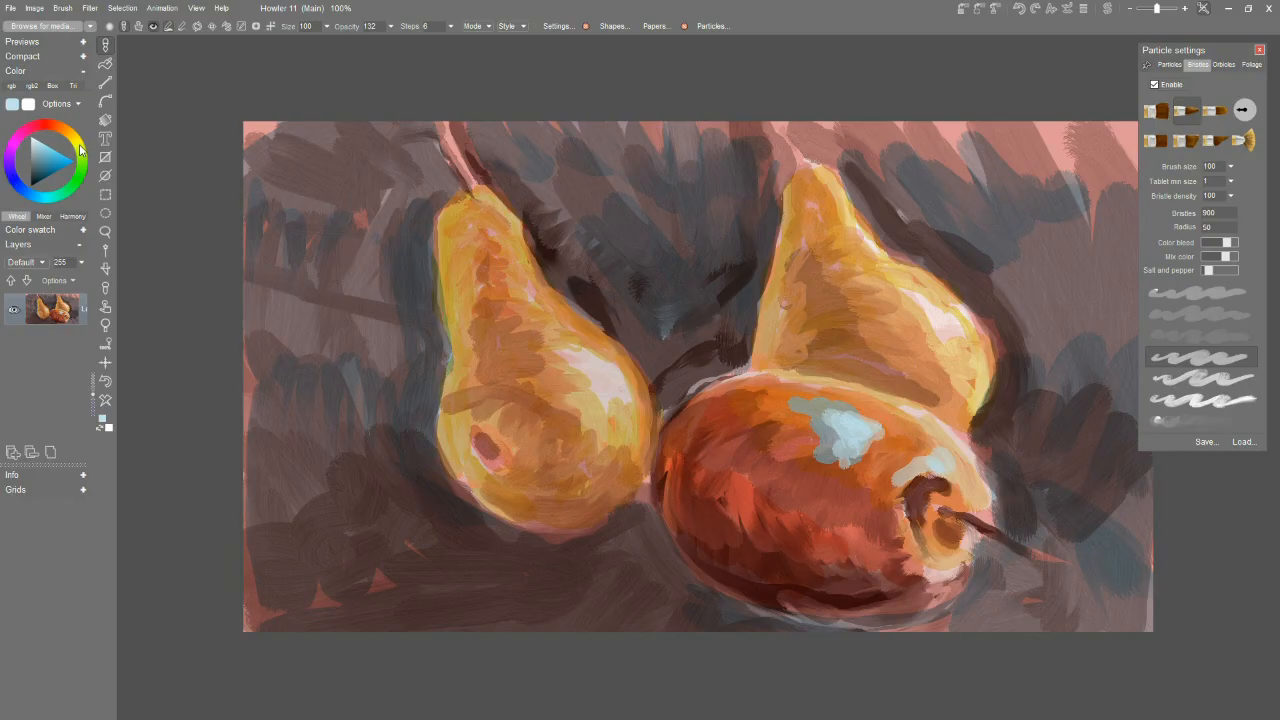
# Choose a pale yellow-green and paint highlights on the right side of the left pear's belly.
pyautogui.moveTo(86, 150); pyautogui.dragTo(49, 143)
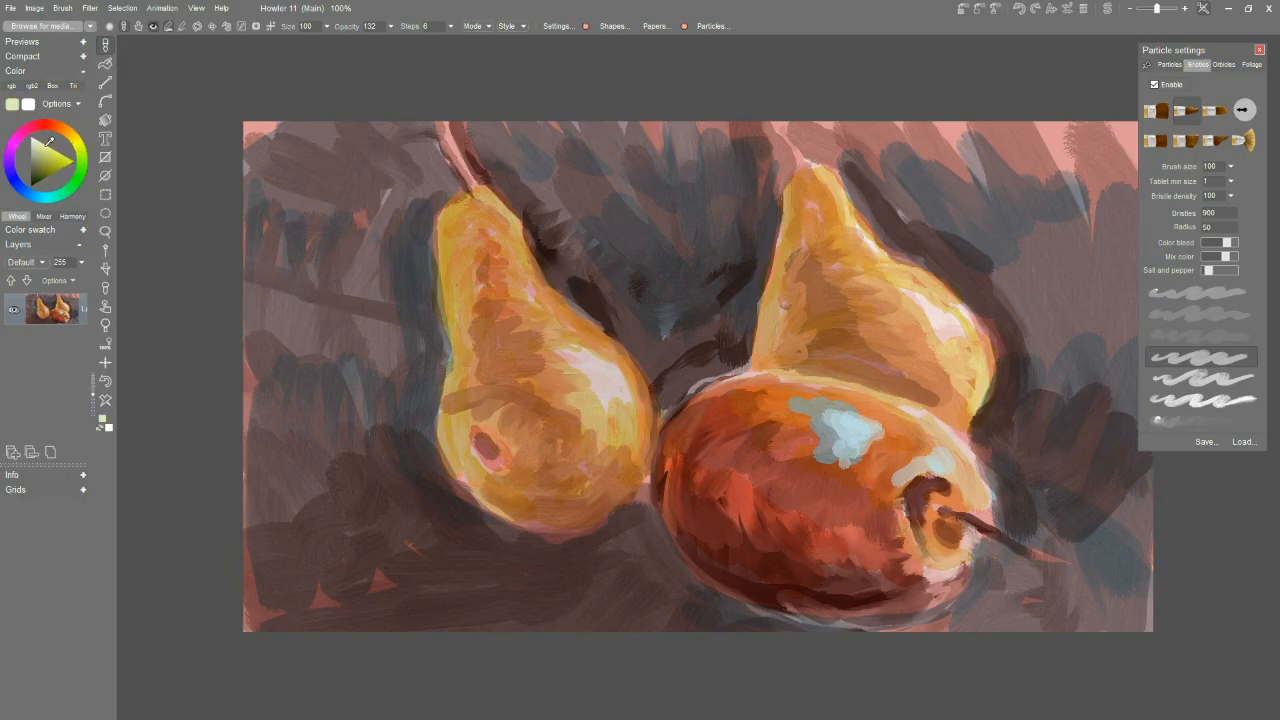
pyautogui.moveTo(617, 374)
pyautogui.mouseDown()
pyautogui.moveTo(571, 363)
pyautogui.moveTo(557, 322)
pyautogui.mouseUp()
pyautogui.moveTo(600, 416); pyautogui.dragTo(610, 414)
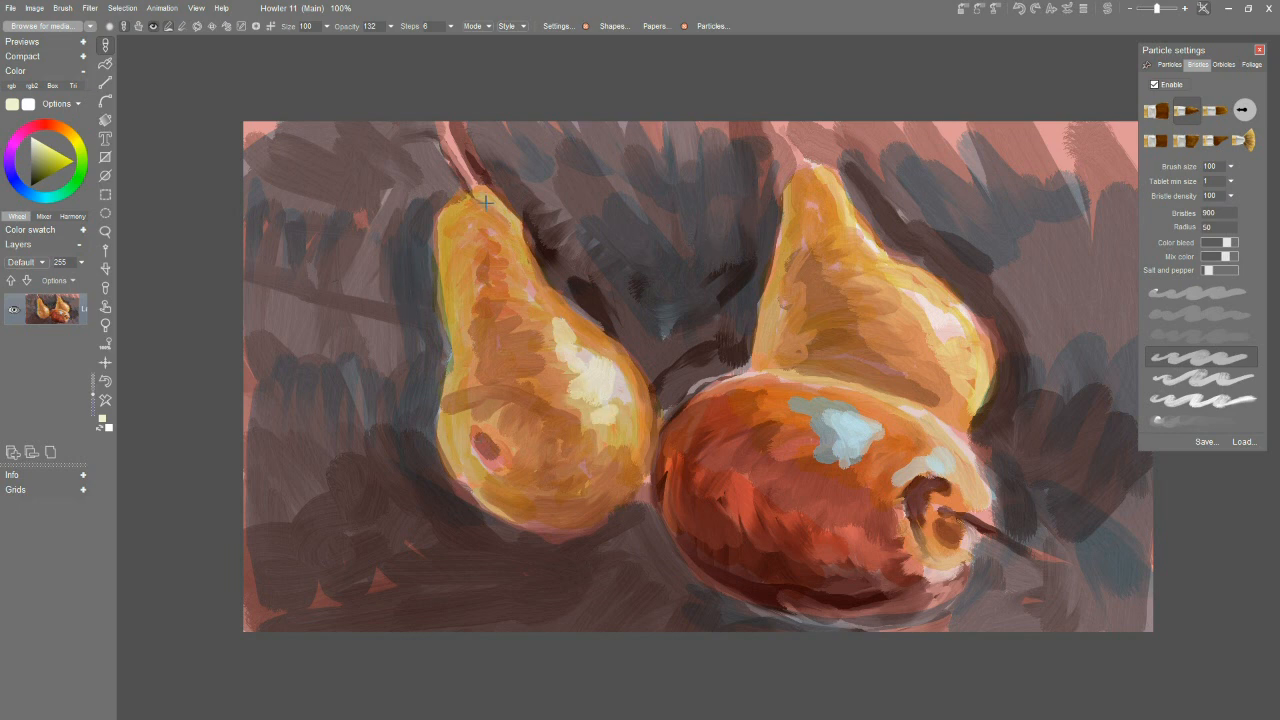
# Paint pale yellow-green highlights on the top of the left pear's neck and along the right side of the right upright pear.
pyautogui.moveTo(480, 199)
pyautogui.mouseDown()
pyautogui.moveTo(497, 232)
pyautogui.moveTo(524, 251)
pyautogui.moveTo(701, 198)
pyautogui.moveTo(769, 193)
pyautogui.moveTo(556, 242)
pyautogui.moveTo(477, 220)
pyautogui.mouseUp()
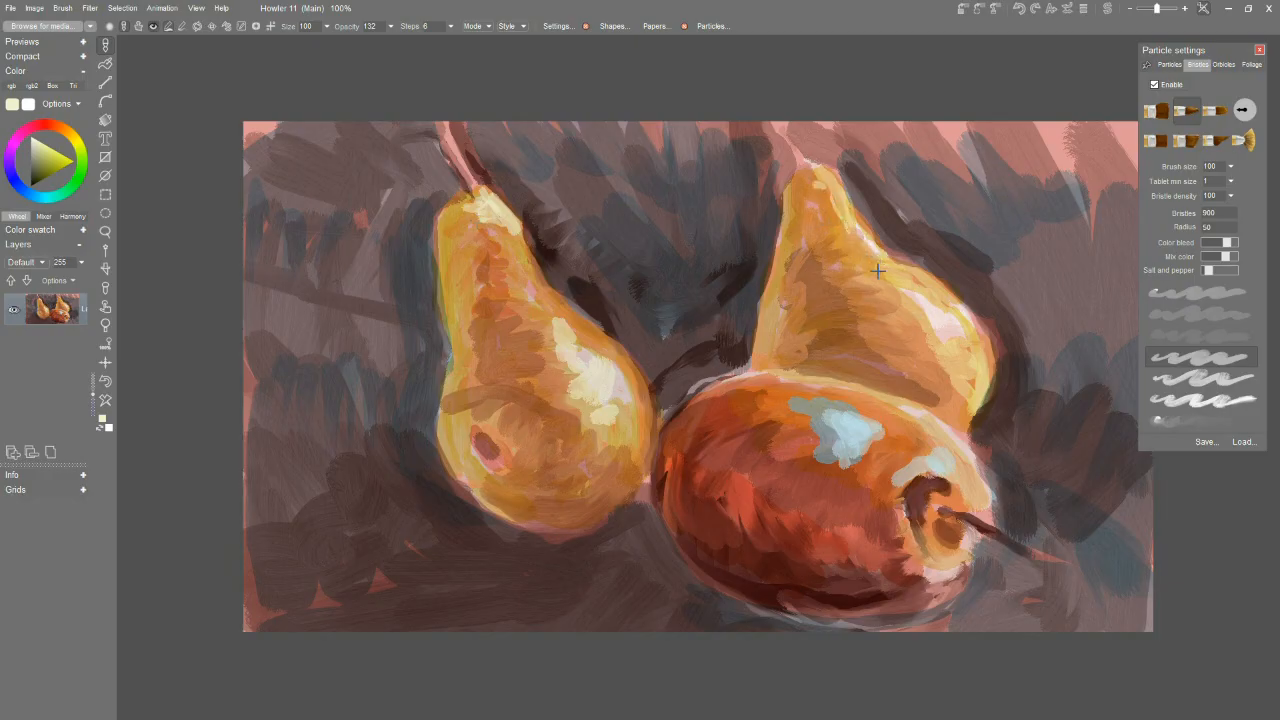
pyautogui.moveTo(932, 309)
pyautogui.mouseDown()
pyautogui.moveTo(931, 343)
pyautogui.moveTo(967, 355)
pyautogui.moveTo(918, 291)
pyautogui.mouseUp()
pyautogui.moveTo(951, 378)
pyautogui.mouseDown()
pyautogui.moveTo(971, 374)
pyautogui.moveTo(962, 398)
pyautogui.mouseUp()
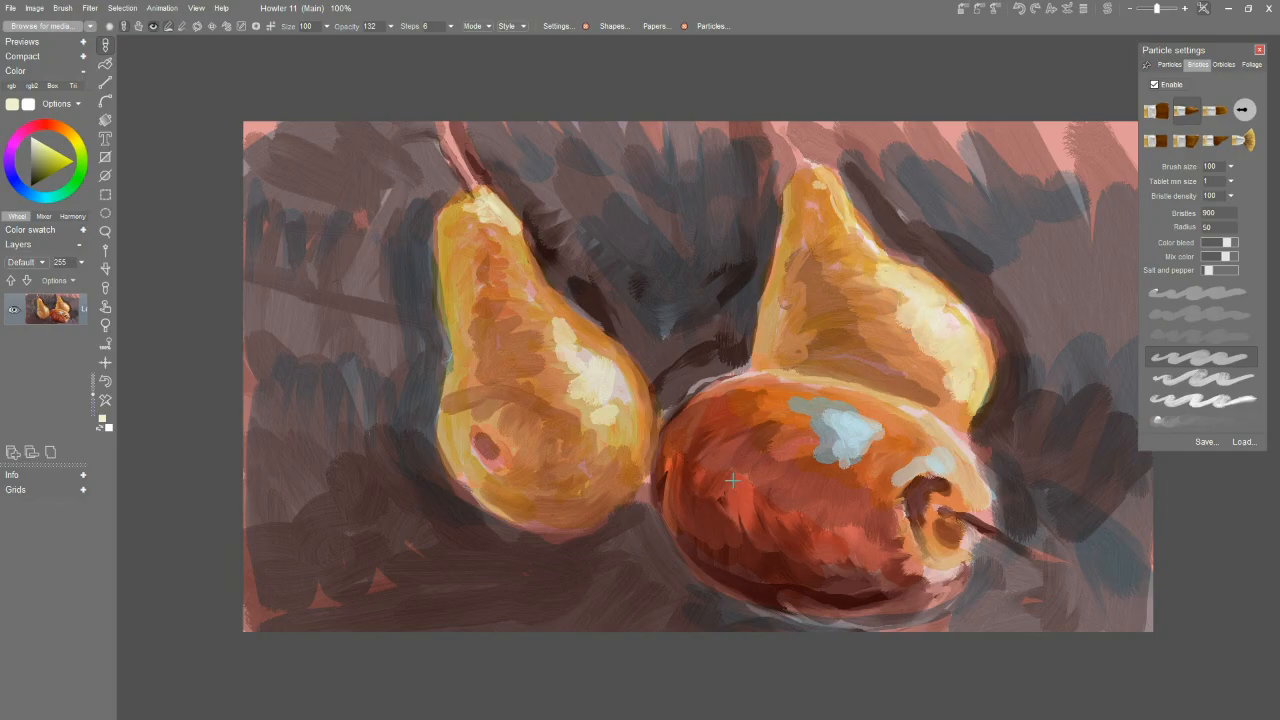
# Paint muted grey and blue-grey patches on the lying pear's left side and on the shaded left sides of both upright pears.
pyautogui.moveTo(55, 170)
pyautogui.mouseDown()
pyautogui.moveTo(42, 158)
pyautogui.moveTo(40, 174)
pyautogui.moveTo(38, 152)
pyautogui.mouseUp()
pyautogui.moveTo(728, 495)
pyautogui.mouseDown()
pyautogui.moveTo(778, 476)
pyautogui.moveTo(732, 460)
pyautogui.moveTo(762, 458)
pyautogui.moveTo(780, 484)
pyautogui.mouseUp()
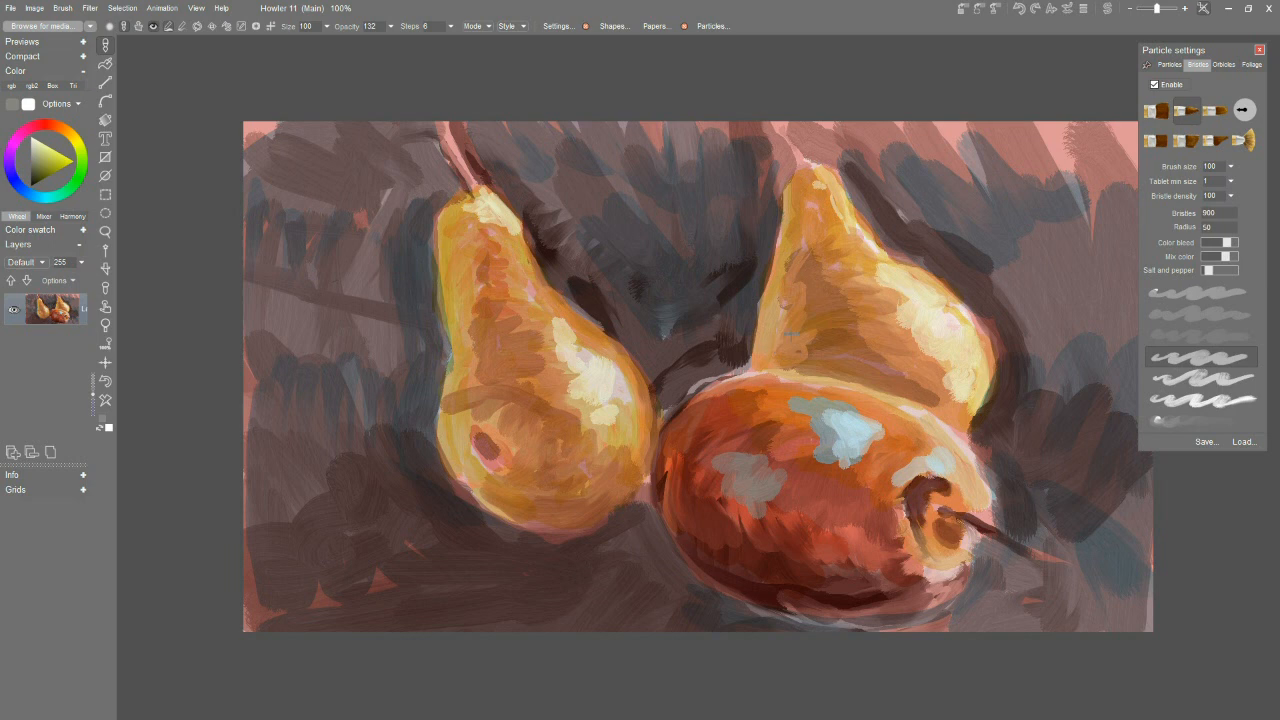
pyautogui.click(38, 199)
pyautogui.click(41, 149)
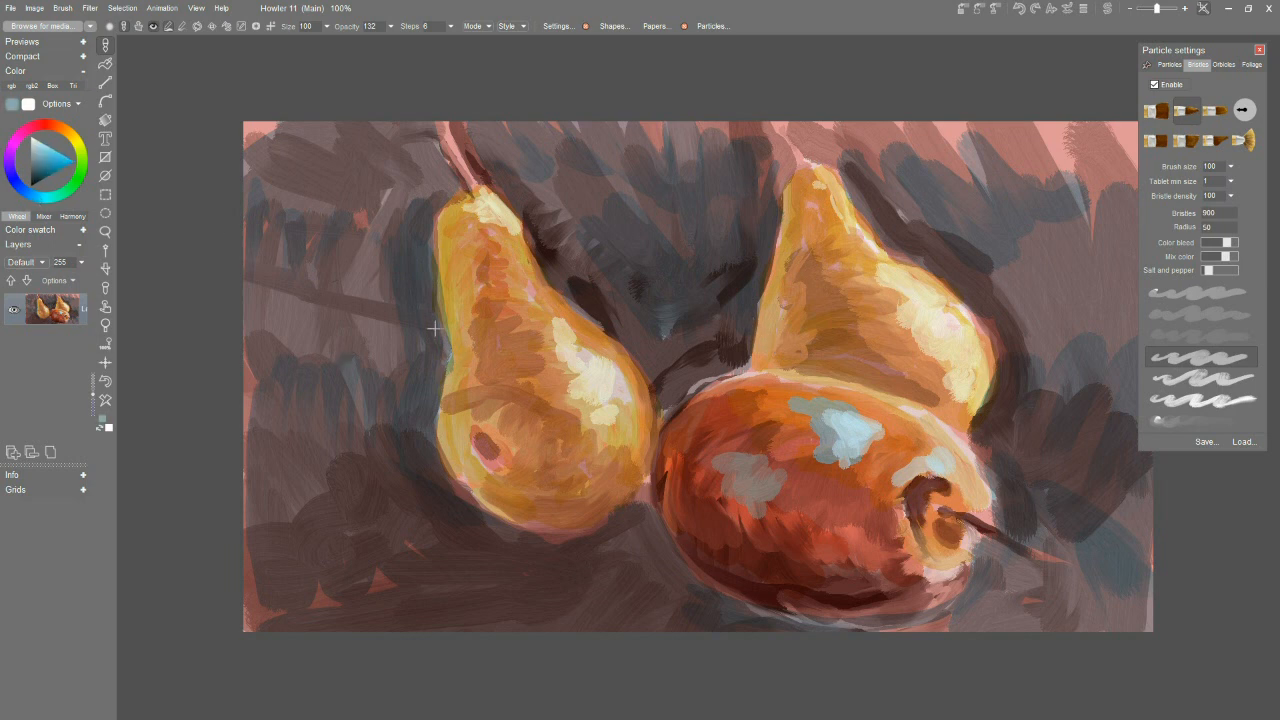
pyautogui.moveTo(465, 441)
pyautogui.mouseDown()
pyautogui.moveTo(466, 372)
pyautogui.moveTo(505, 412)
pyautogui.moveTo(485, 470)
pyautogui.moveTo(535, 512)
pyautogui.moveTo(545, 500)
pyautogui.mouseUp()
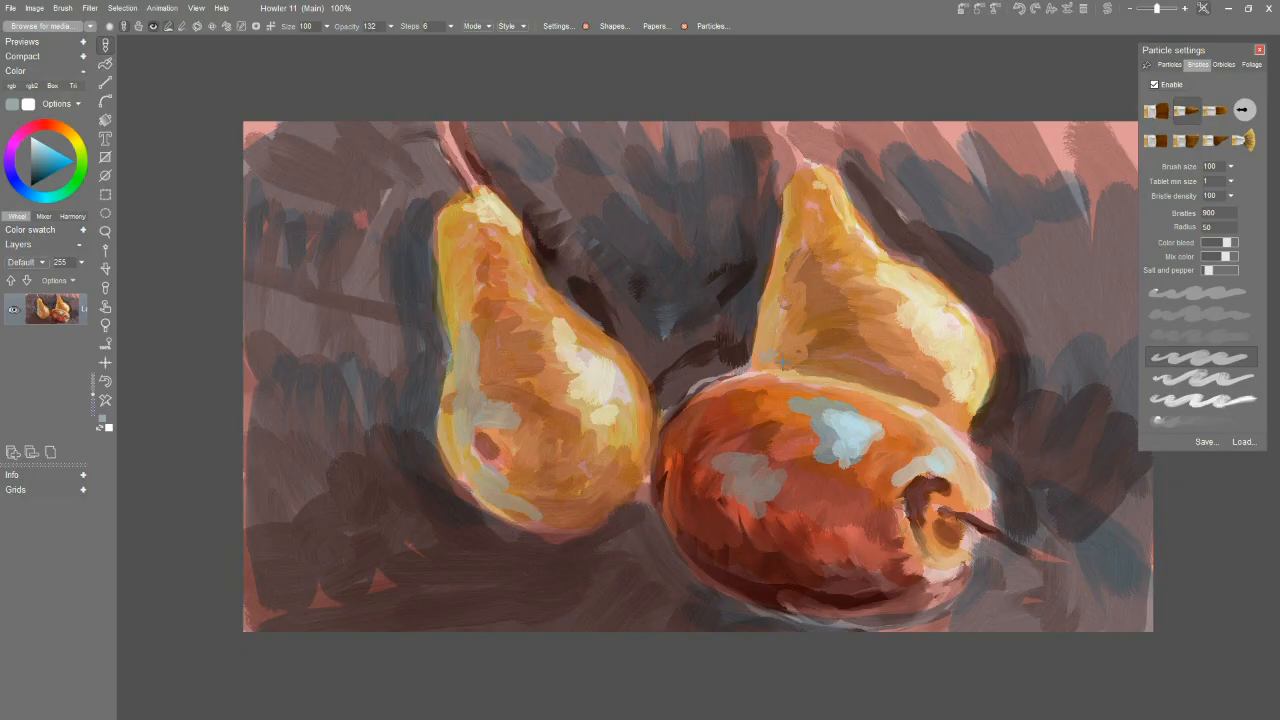
pyautogui.moveTo(779, 356)
pyautogui.mouseDown()
pyautogui.moveTo(795, 345)
pyautogui.moveTo(780, 270)
pyautogui.mouseUp()
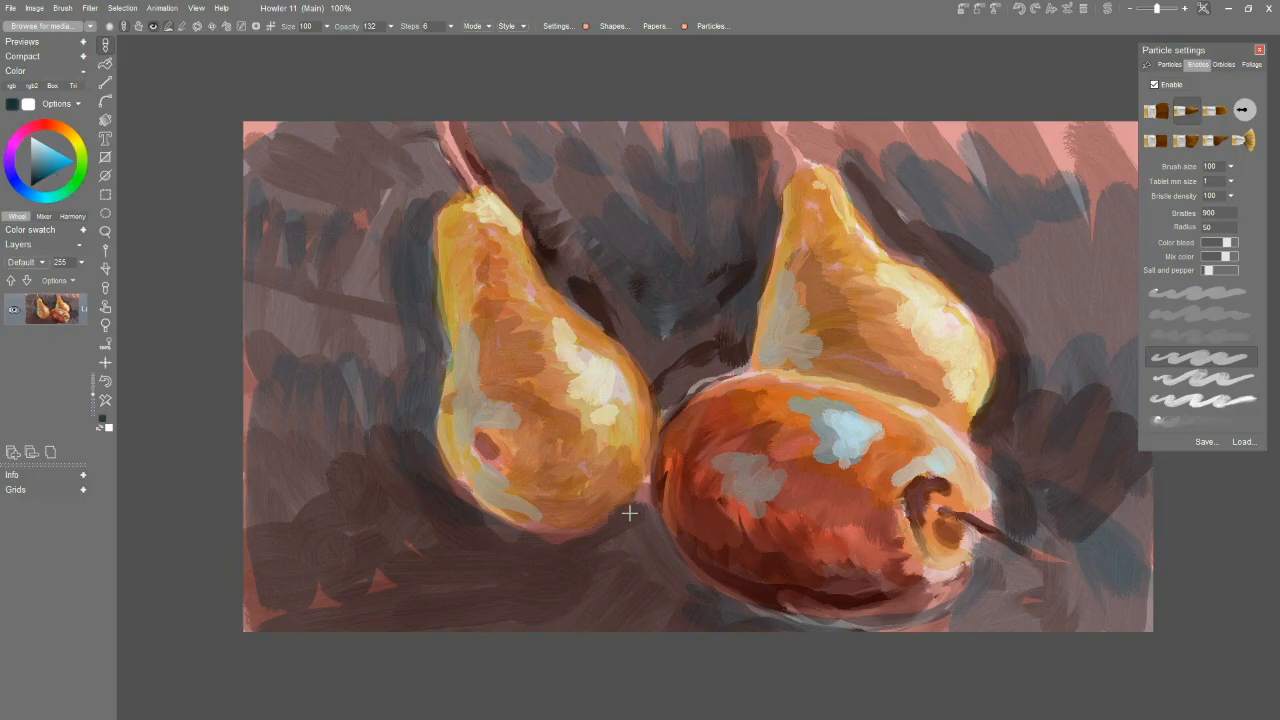
# Paint a dark blue cast shadow beneath the left pear and in the gap between it and the lying pear.
pyautogui.moveTo(635, 490)
pyautogui.mouseDown()
pyautogui.moveTo(641, 540)
pyautogui.moveTo(700, 598)
pyautogui.mouseUp()
pyautogui.moveTo(630, 533)
pyautogui.mouseDown()
pyautogui.moveTo(554, 577)
pyautogui.moveTo(599, 561)
pyautogui.moveTo(453, 523)
pyautogui.mouseUp()
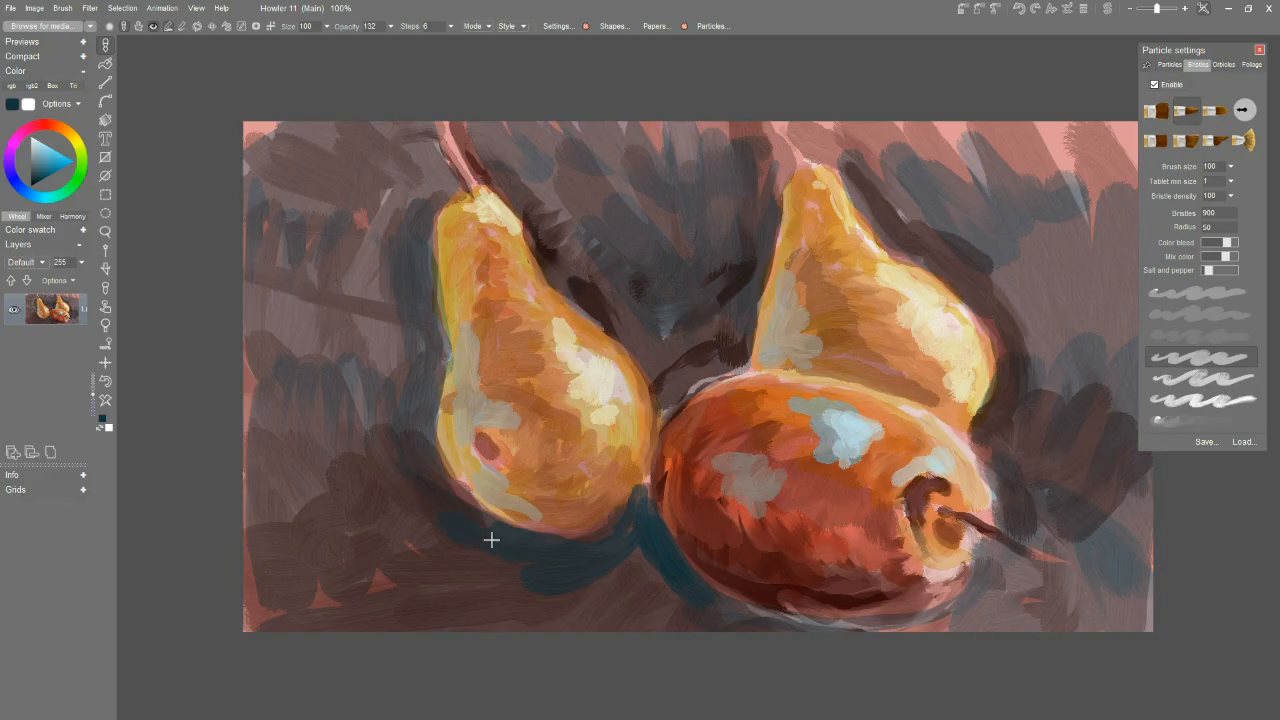
pyautogui.moveTo(617, 531); pyautogui.dragTo(573, 549)
# Choose a darker, nearly black blue and deepen the shadow under the left pear, extending it leftward and below the lying pear.
pyautogui.moveTo(38, 162); pyautogui.dragTo(37, 177)
pyautogui.moveTo(494, 529)
pyautogui.mouseDown()
pyautogui.moveTo(565, 550)
pyautogui.moveTo(634, 509)
pyautogui.moveTo(661, 591)
pyautogui.moveTo(534, 591)
pyautogui.moveTo(514, 569)
pyautogui.moveTo(374, 571)
pyautogui.moveTo(409, 480)
pyautogui.moveTo(397, 466)
pyautogui.moveTo(340, 475)
pyautogui.mouseUp()
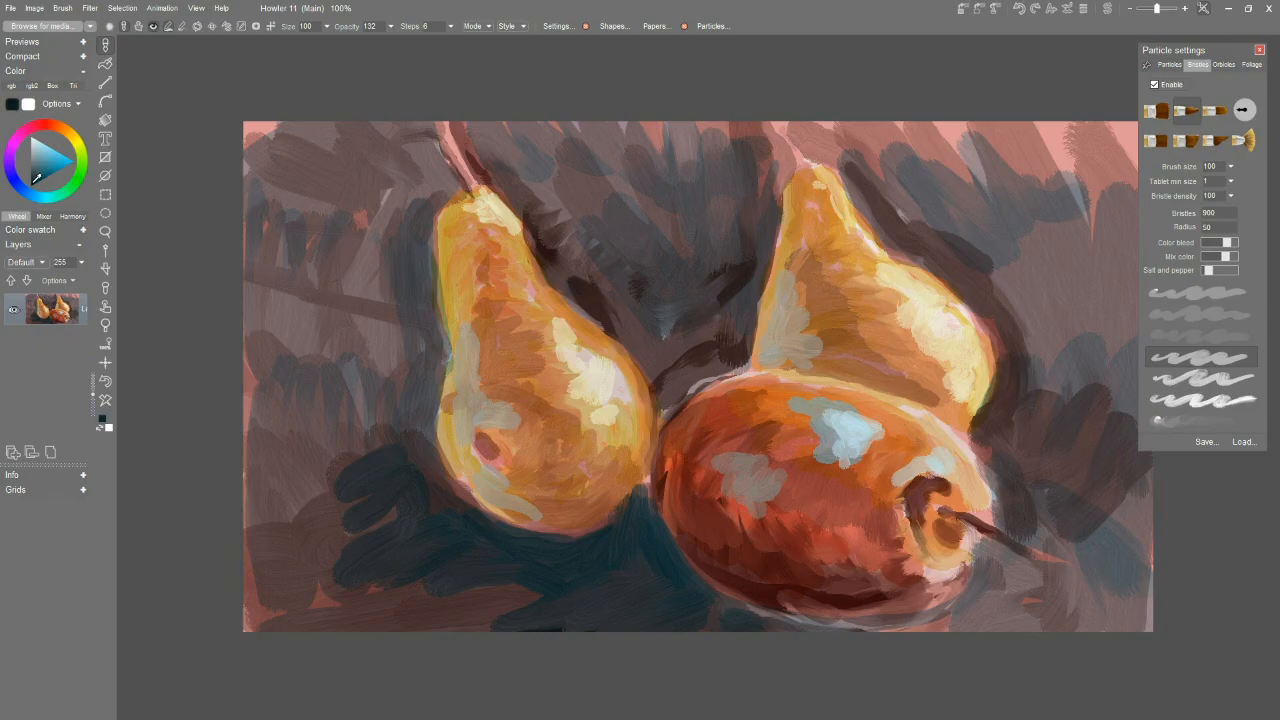
pyautogui.moveTo(443, 518)
pyautogui.mouseDown()
pyautogui.moveTo(594, 570)
pyautogui.moveTo(628, 513)
pyautogui.moveTo(634, 542)
pyautogui.moveTo(699, 604)
pyautogui.moveTo(608, 611)
pyautogui.moveTo(643, 574)
pyautogui.moveTo(686, 583)
pyautogui.mouseUp()
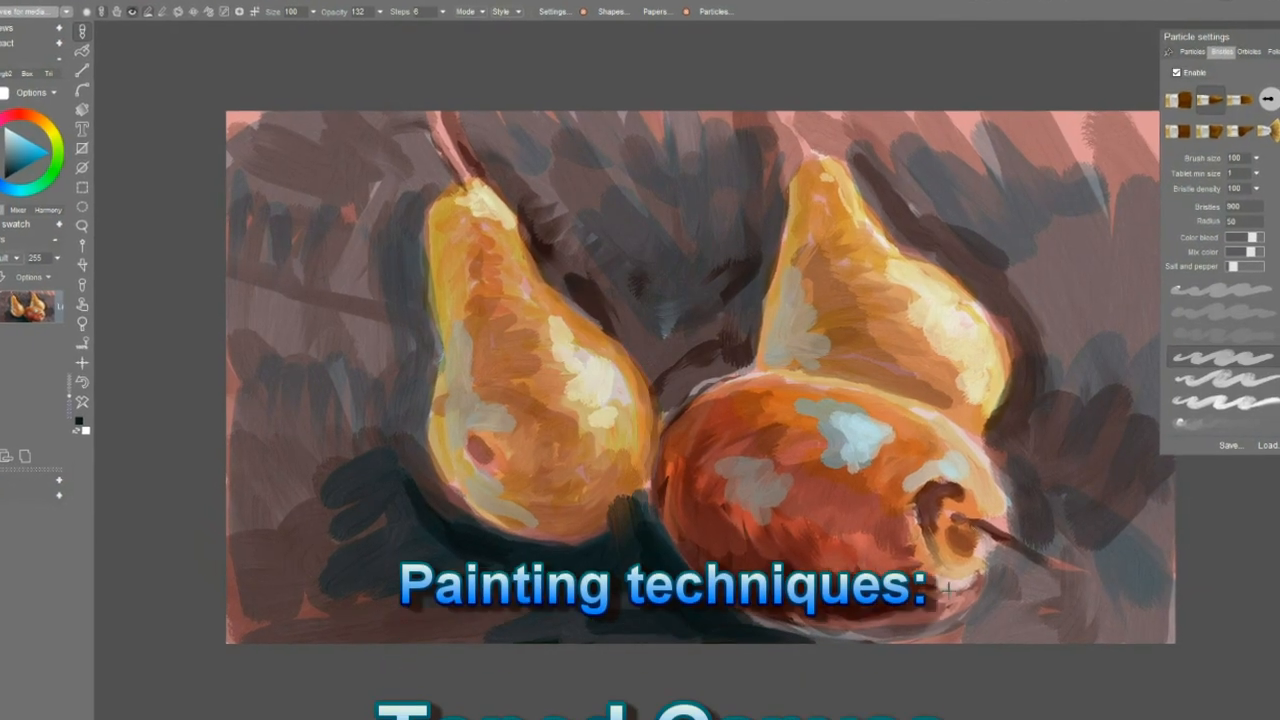